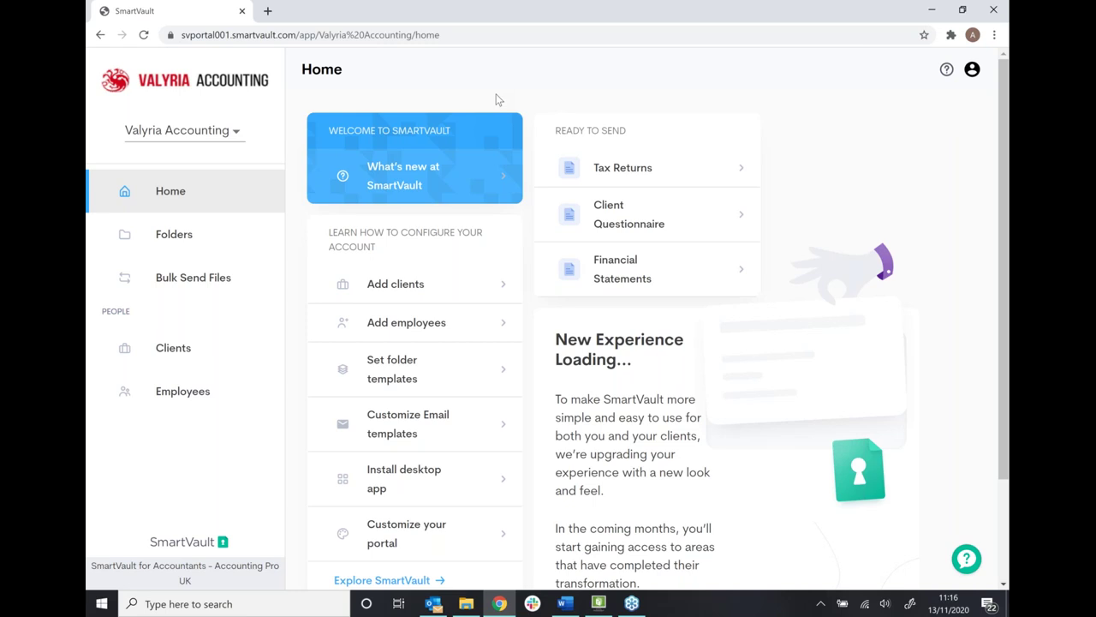
# - Browse the firm's file tree, viewing the Firm folder's Public Documents and Internal Documents and the Employees folder
pyautogui.click(182, 246)
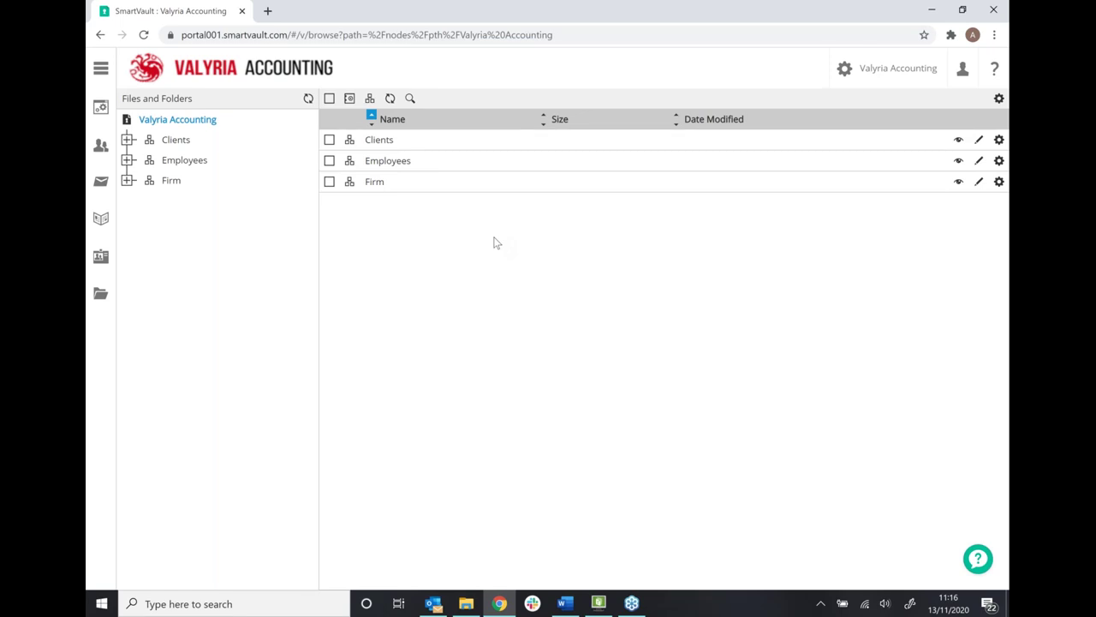
pyautogui.click(415, 190)
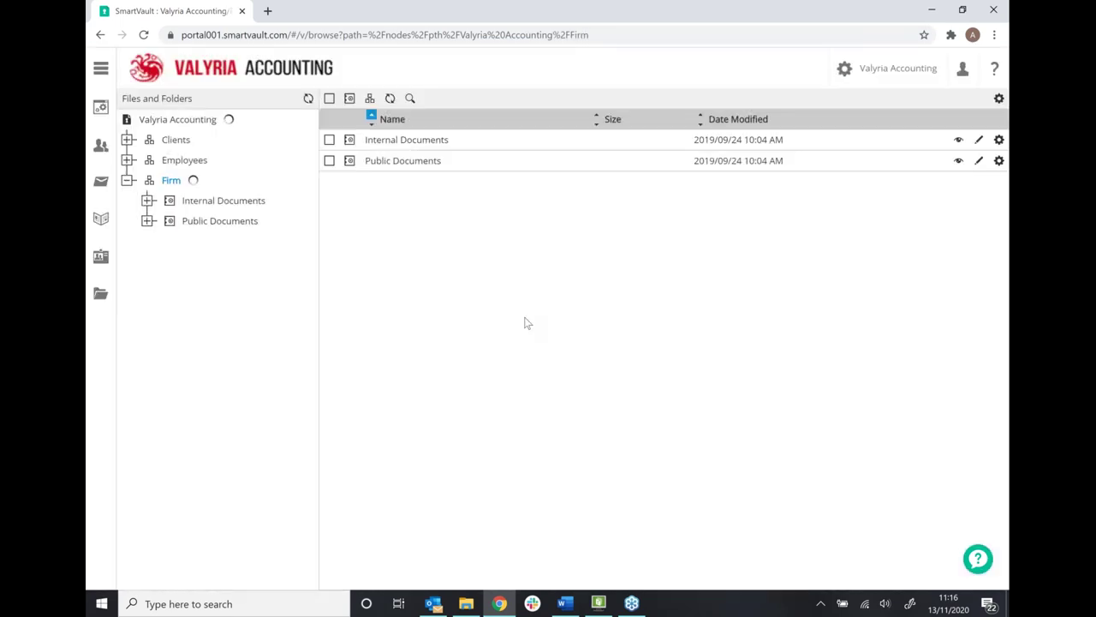
pyautogui.click(409, 163)
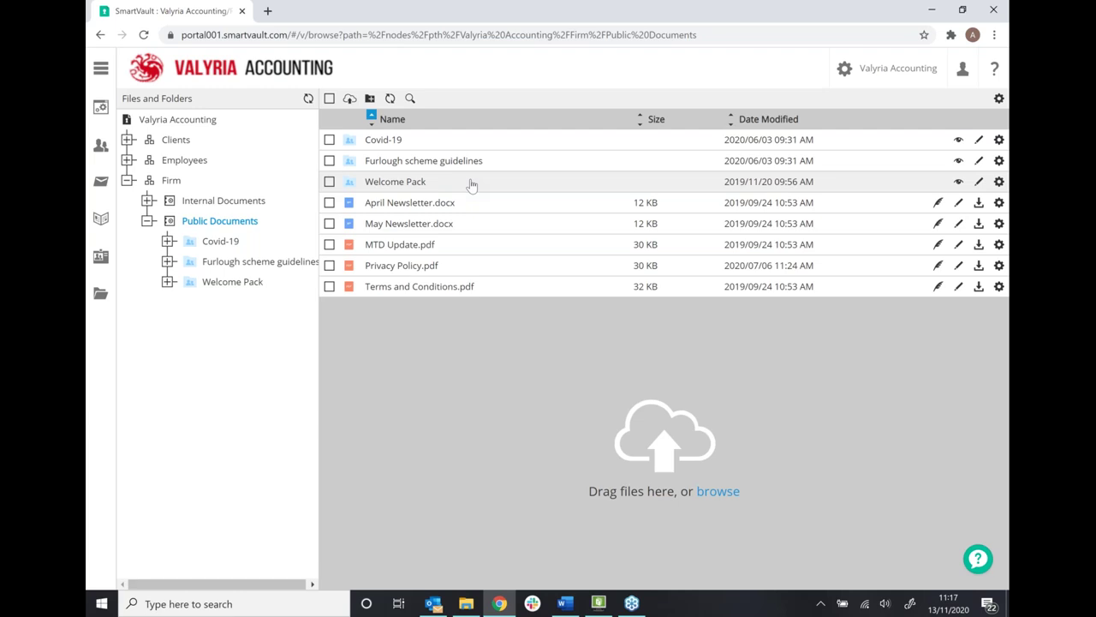
pyautogui.click(147, 222)
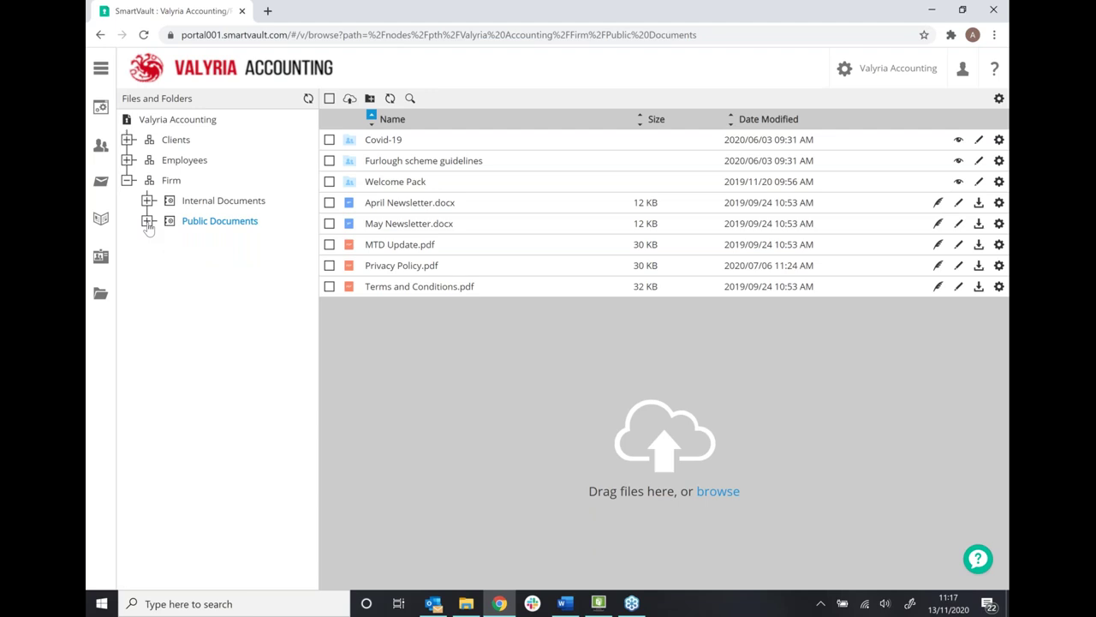
pyautogui.click(206, 204)
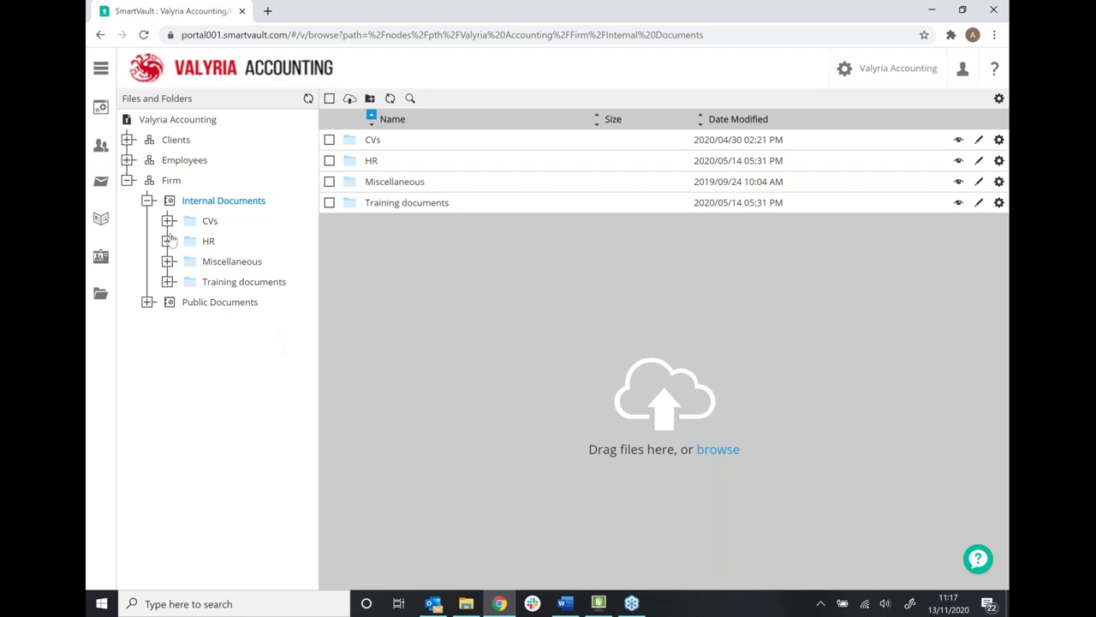
pyautogui.click(126, 180)
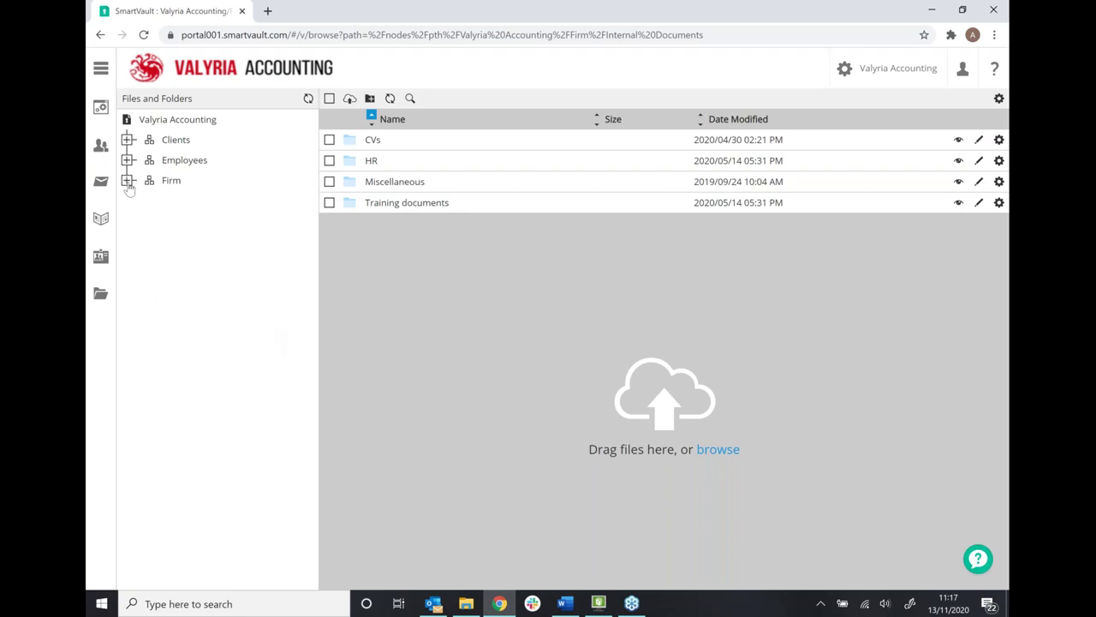
pyautogui.click(182, 162)
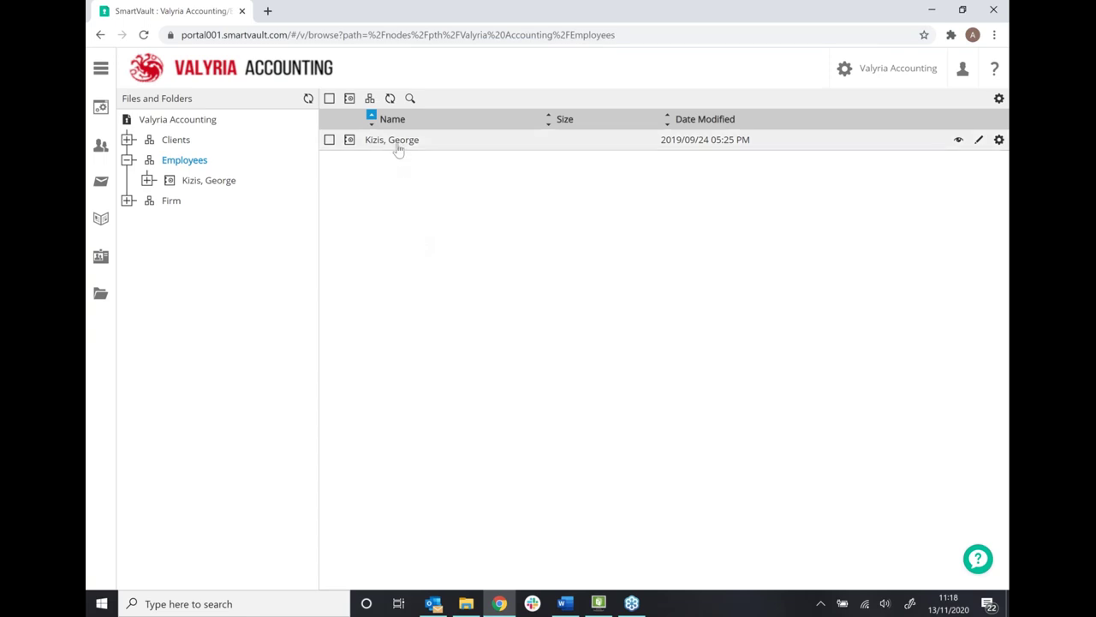
pyautogui.click(126, 160)
# - Open the 20-21 tax folder of the second client listed in the A-D client group
pyautogui.click(174, 142)
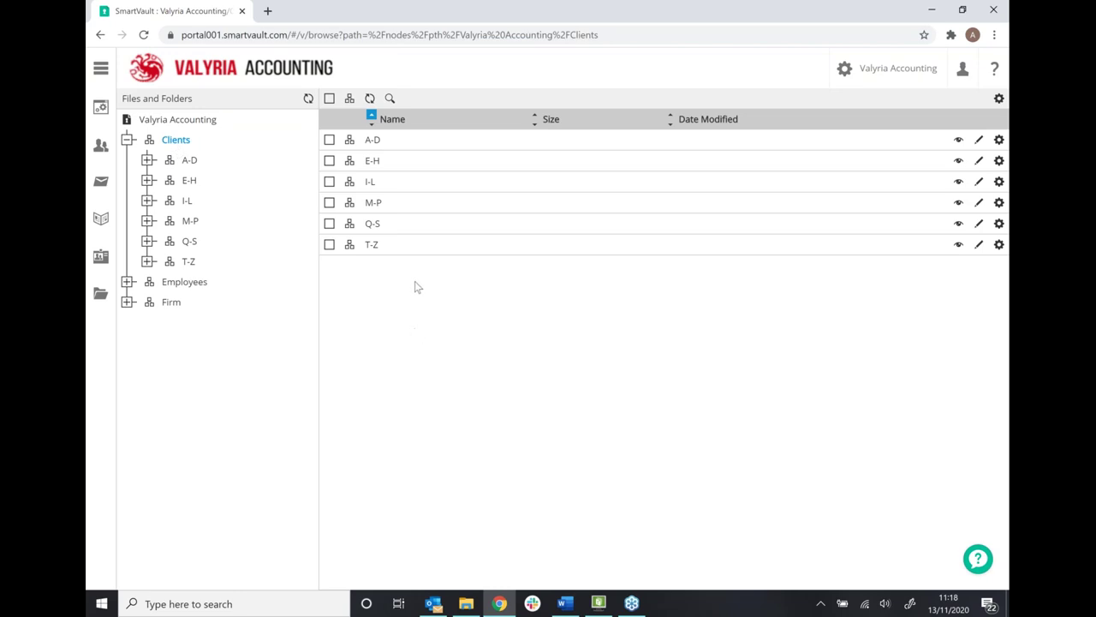
pyautogui.doubleClick(386, 142)
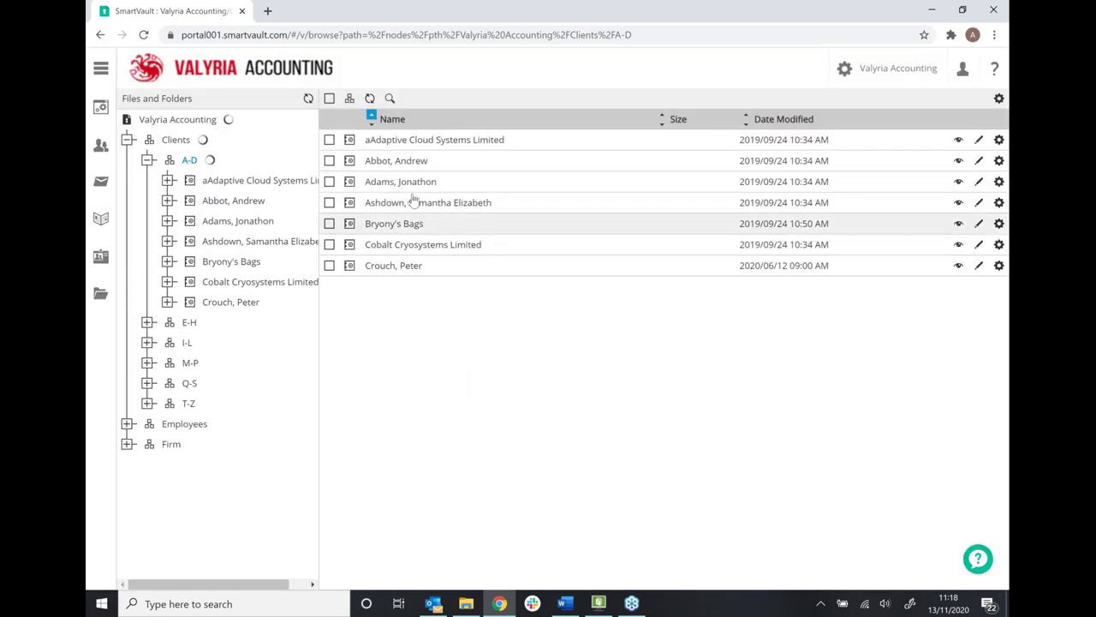
pyautogui.doubleClick(401, 163)
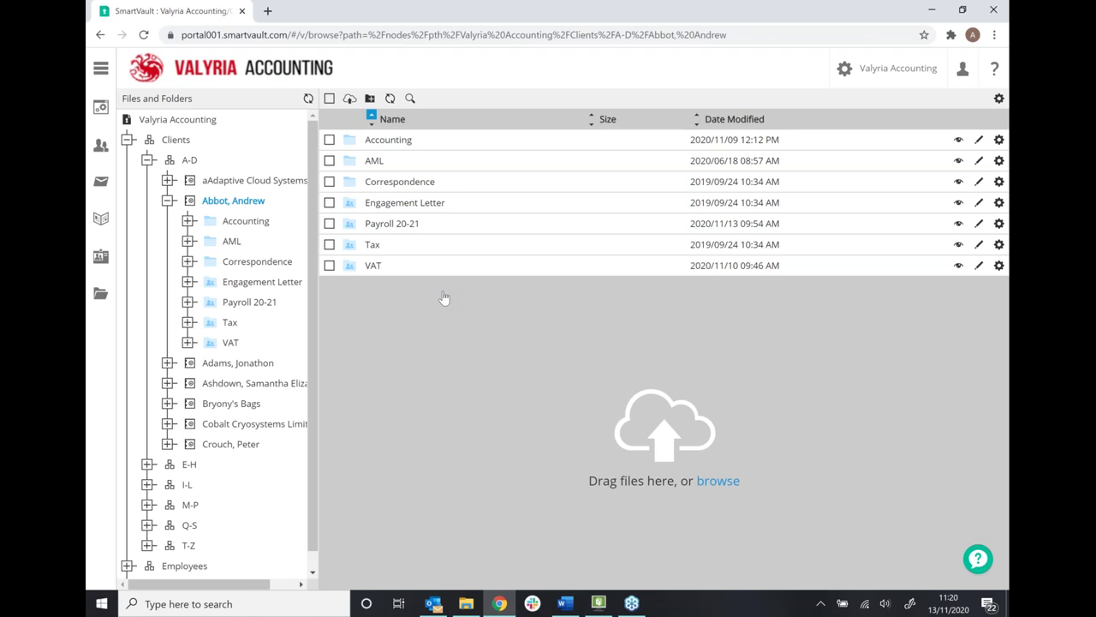
pyautogui.click(393, 249)
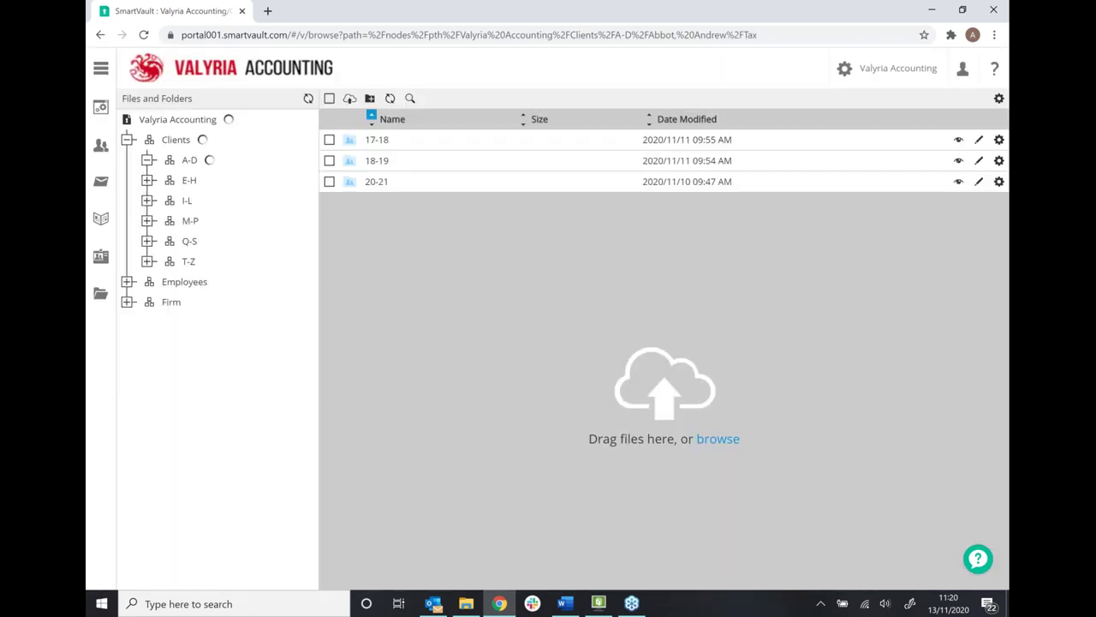
pyautogui.click(382, 182)
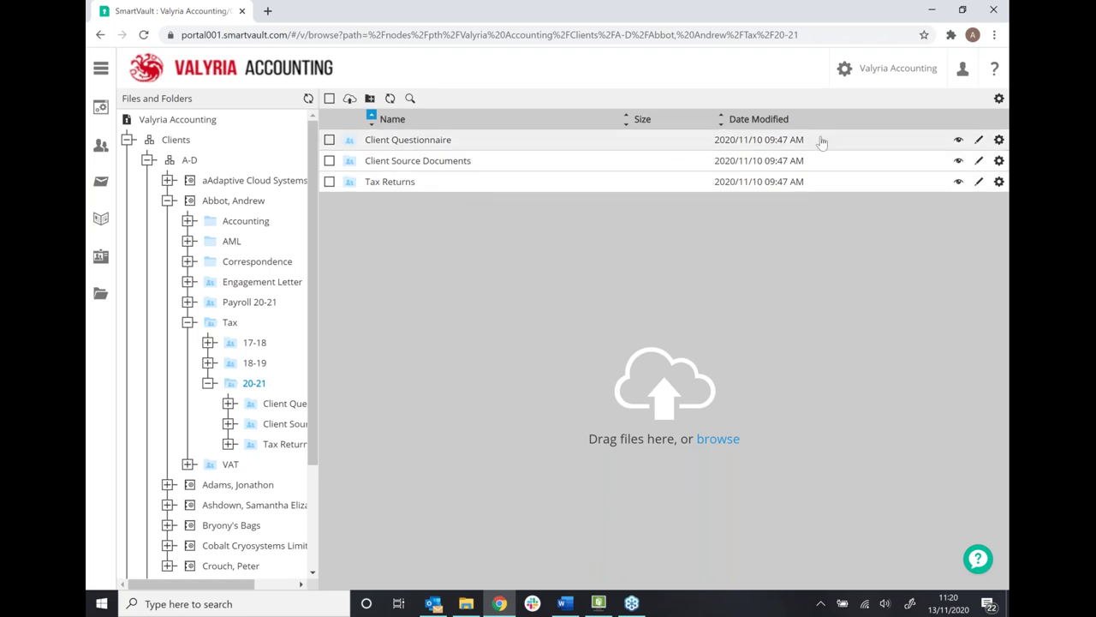
# - Review the access and notification settings of the client's 20-21 Client Source Documents folder
pyautogui.click(999, 98)
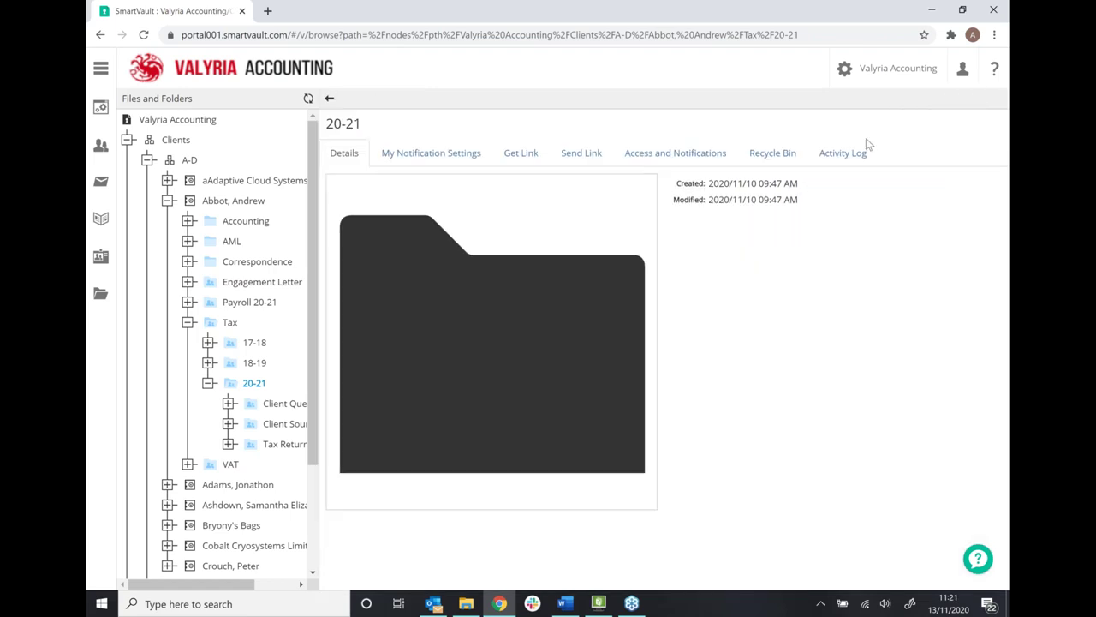
pyautogui.click(329, 100)
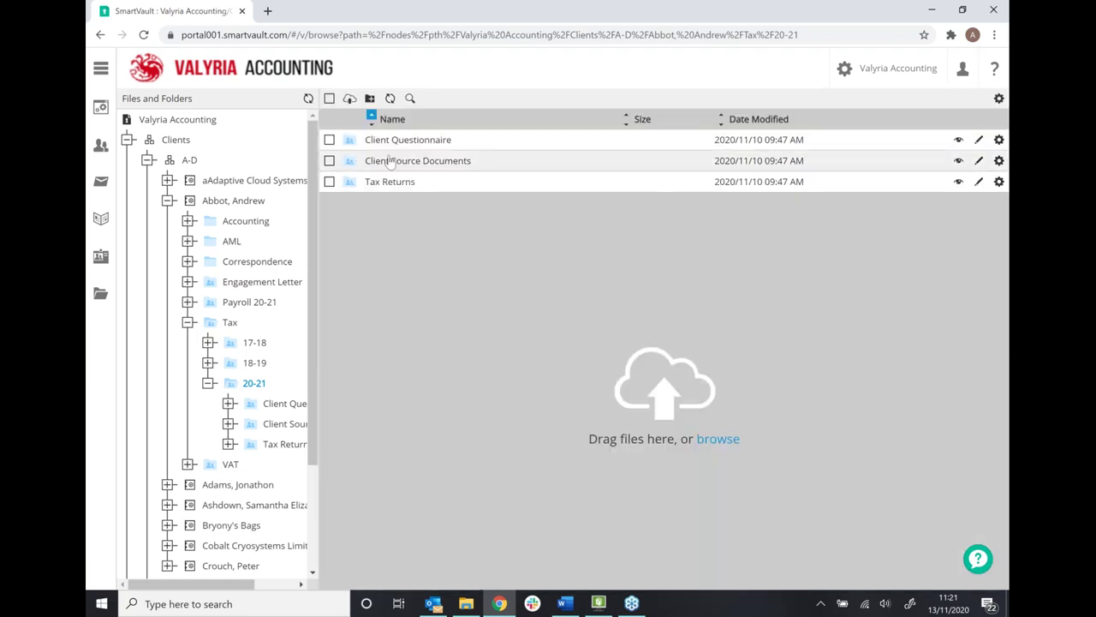
pyautogui.click(368, 161)
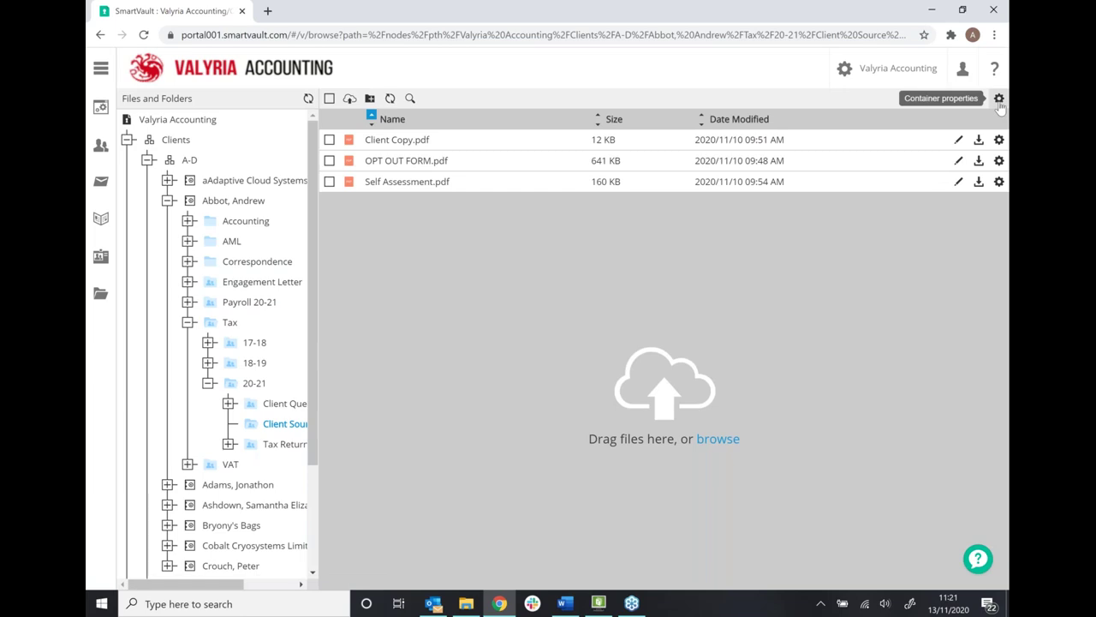
pyautogui.click(999, 98)
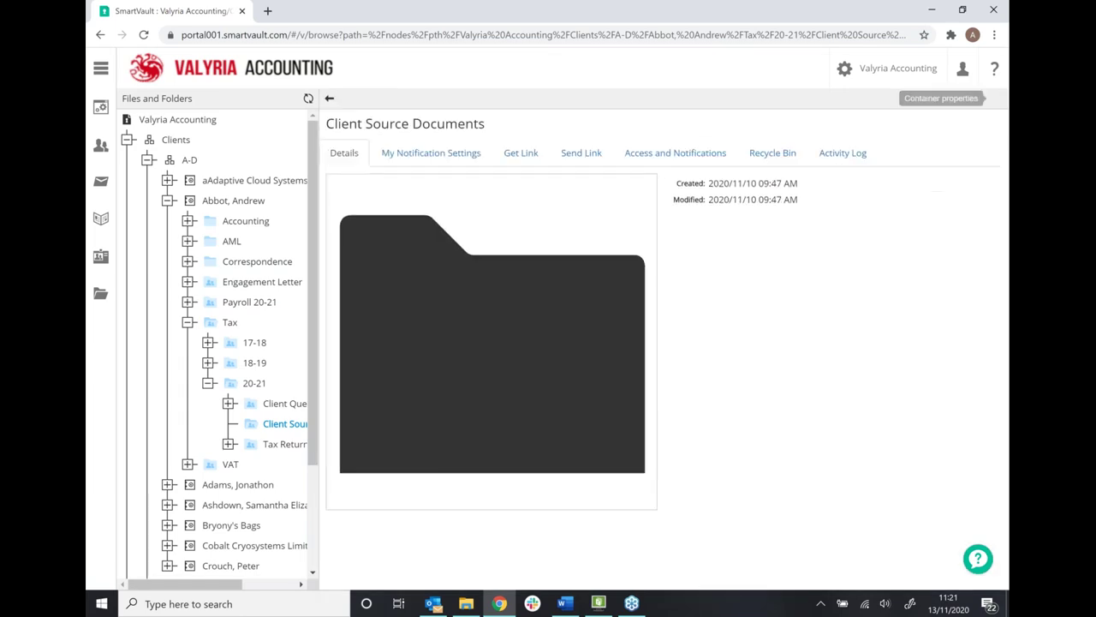
pyautogui.click(666, 156)
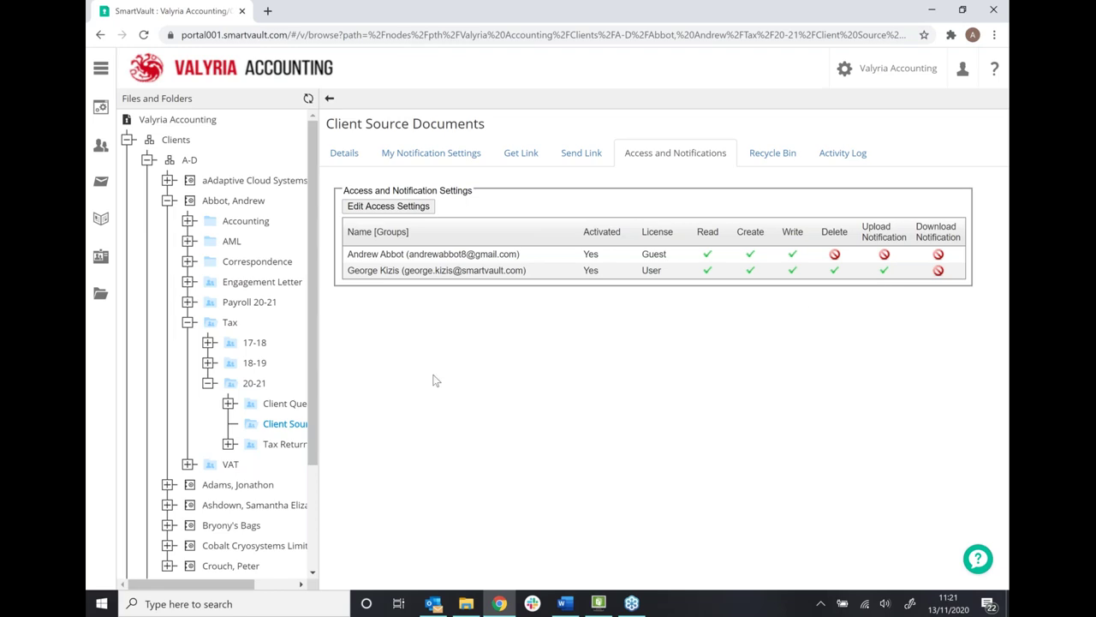
# - Review the access and notification settings of the client's 20-21 Tax Returns folder
pyautogui.click(289, 444)
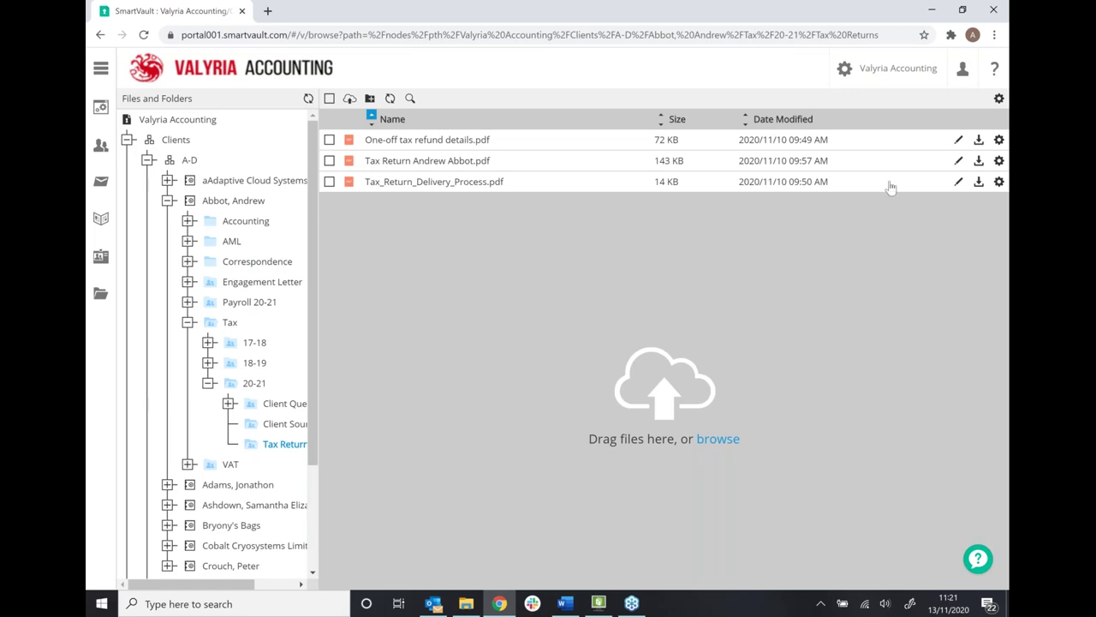
pyautogui.click(998, 97)
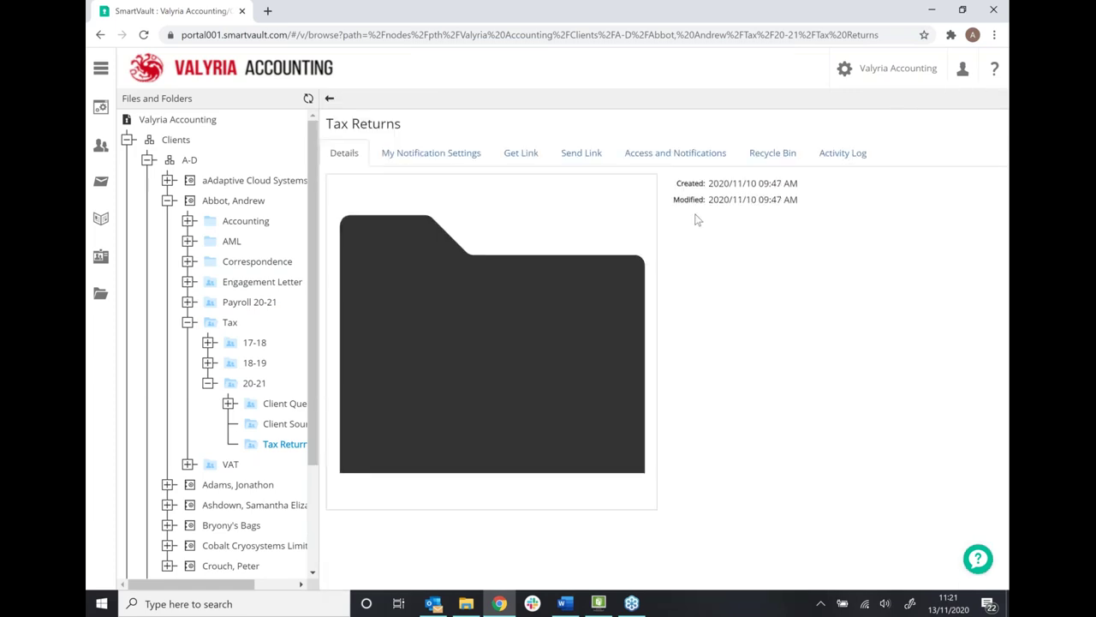
pyautogui.click(654, 157)
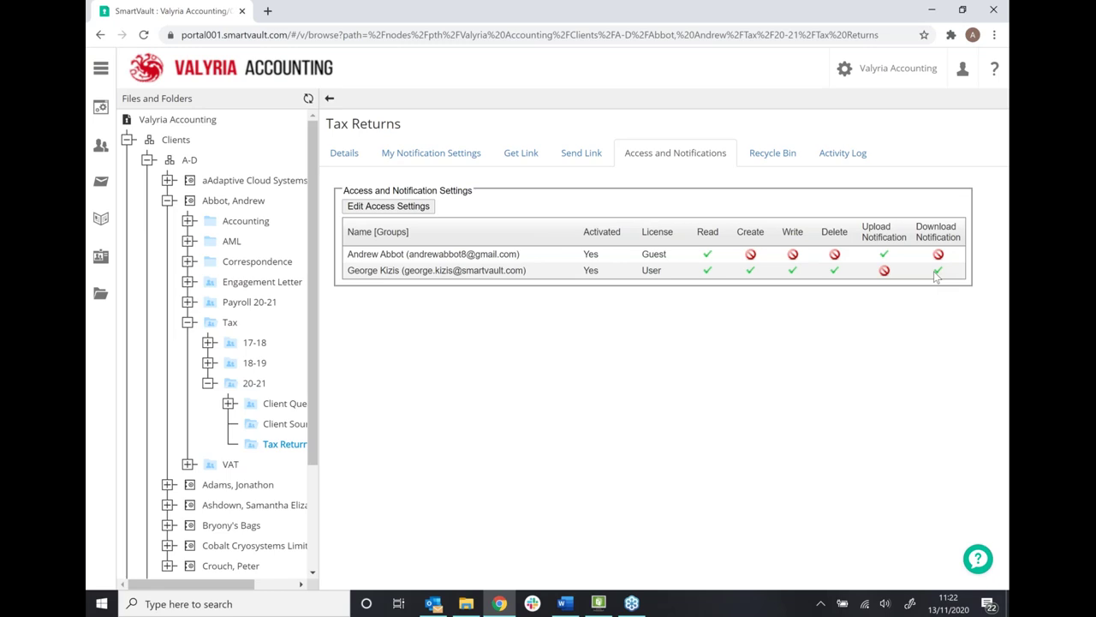
# - Start a link message for the Tax Returns folder with the client as recipient, and leave it unsent
pyautogui.click(593, 153)
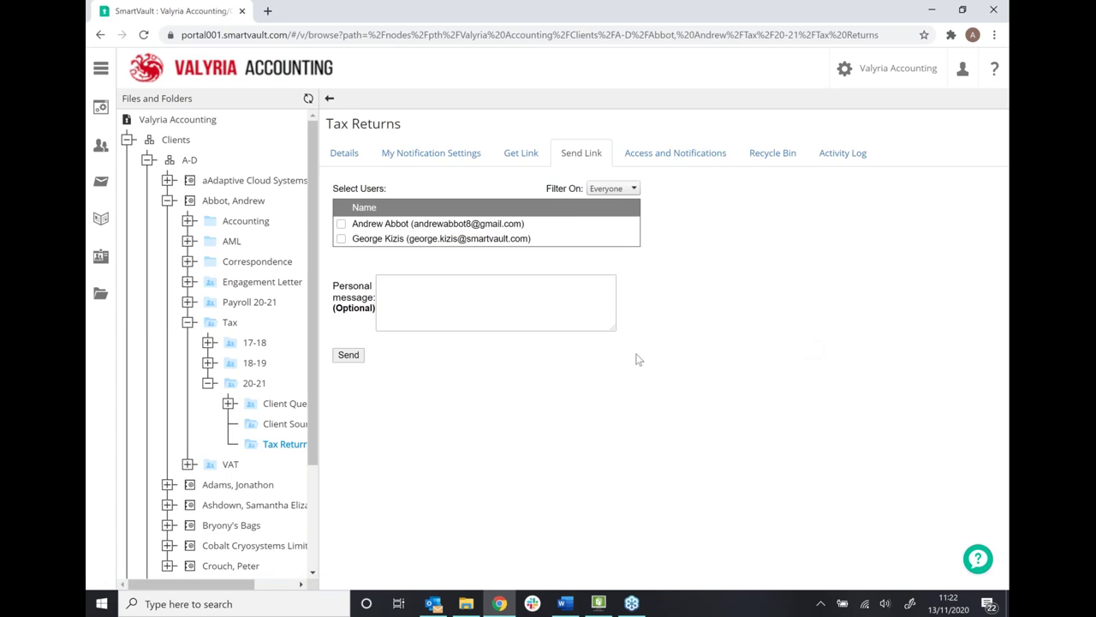
pyautogui.click(341, 223)
pyautogui.click(406, 282)
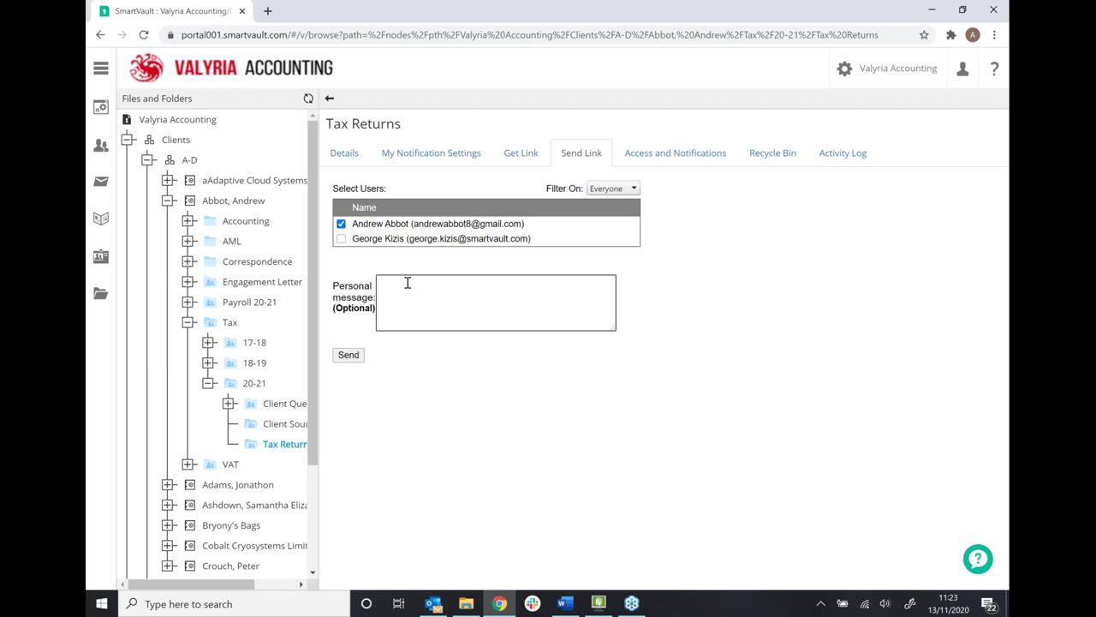
pyautogui.click(329, 99)
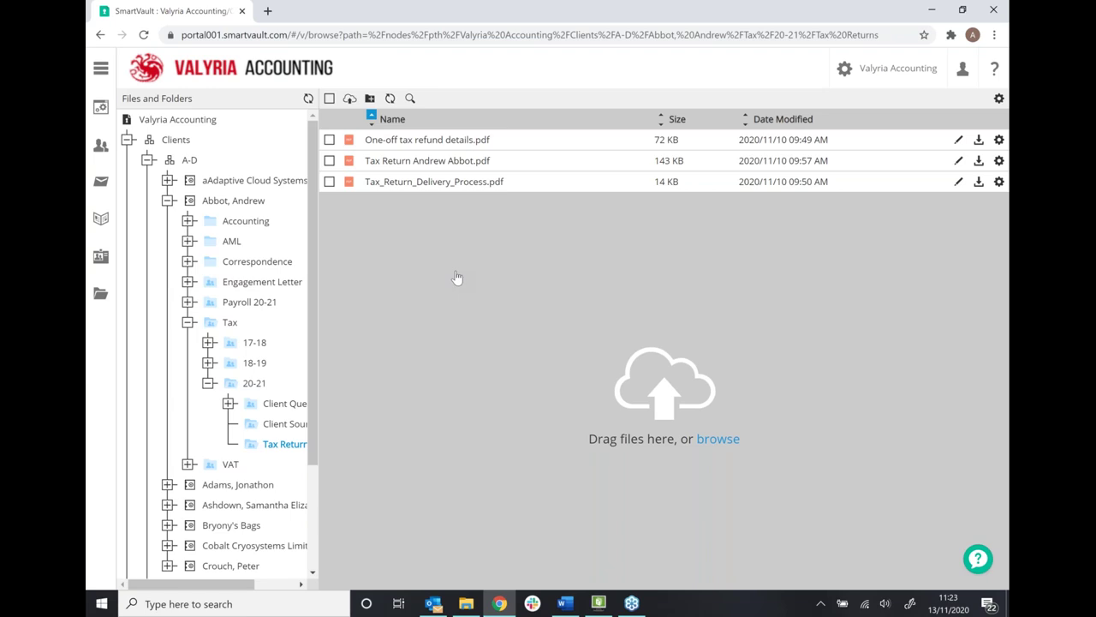
# - Preview One-off tax refund details.pdf to read its tax invoice summary, and return to the Tax Returns file list
pyautogui.click(419, 140)
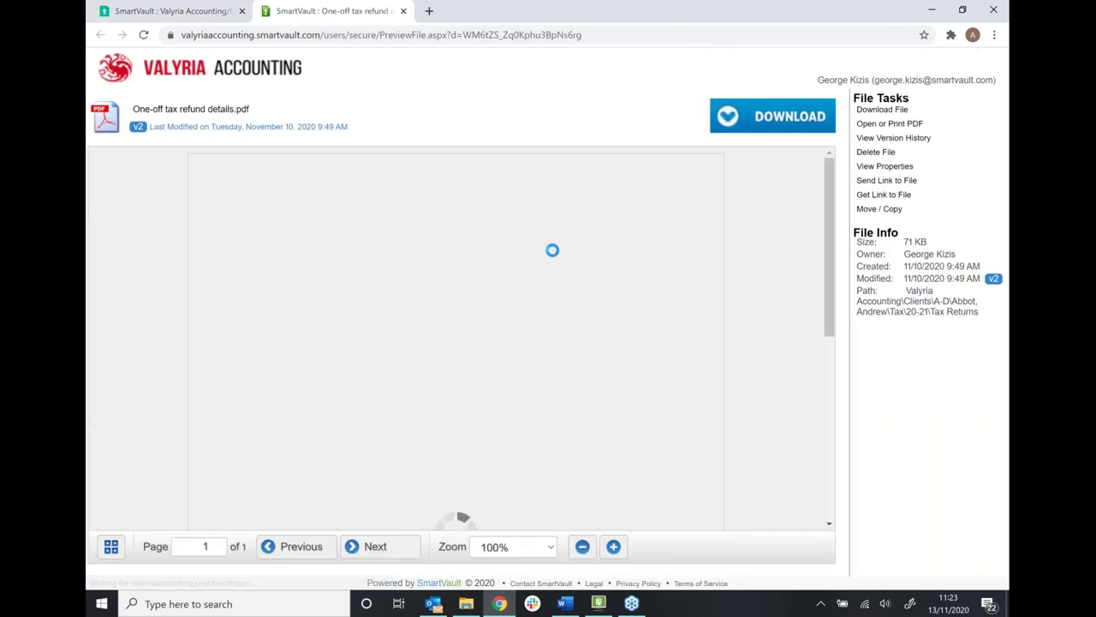
pyautogui.scroll(-3, 503, 384)
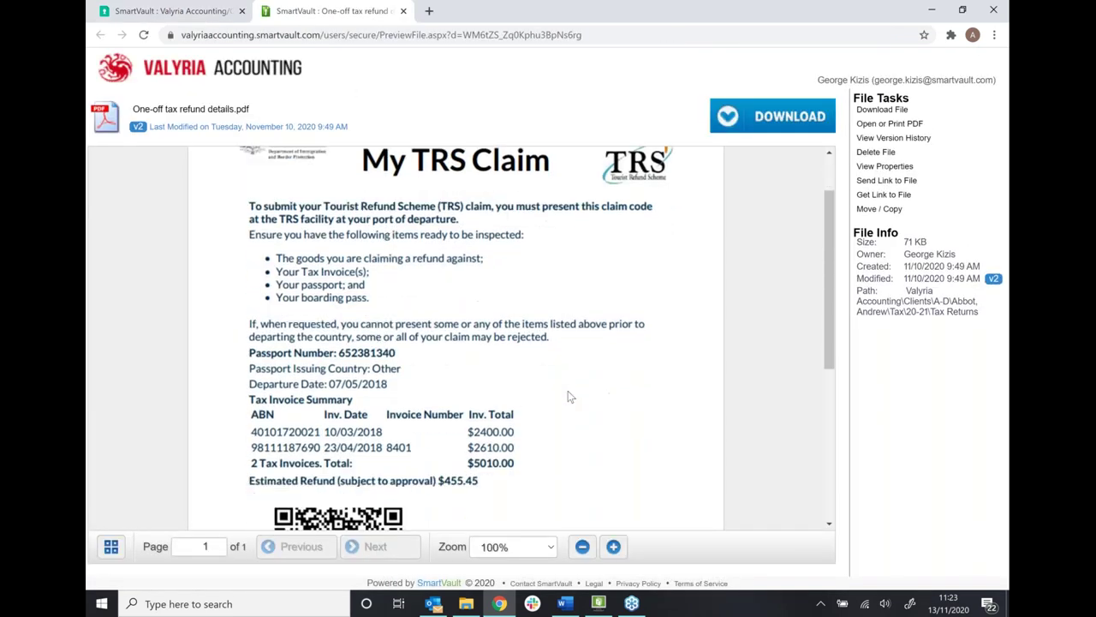
pyautogui.click(171, 11)
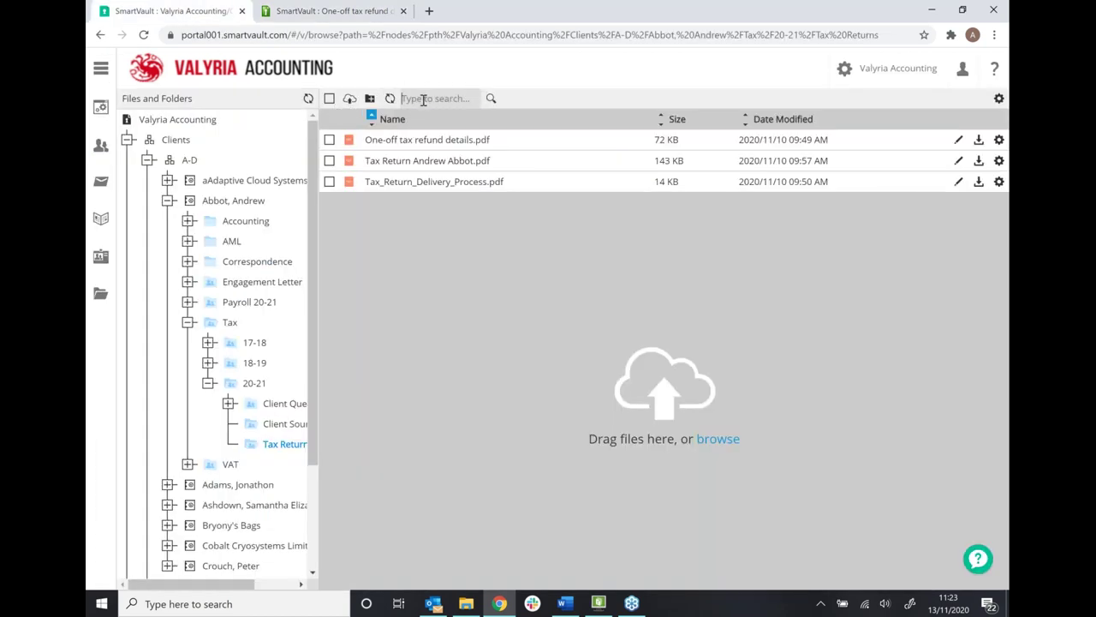
# - Search the Tax Returns folder's documents for 2400, and clear the search
pyautogui.write('2400')
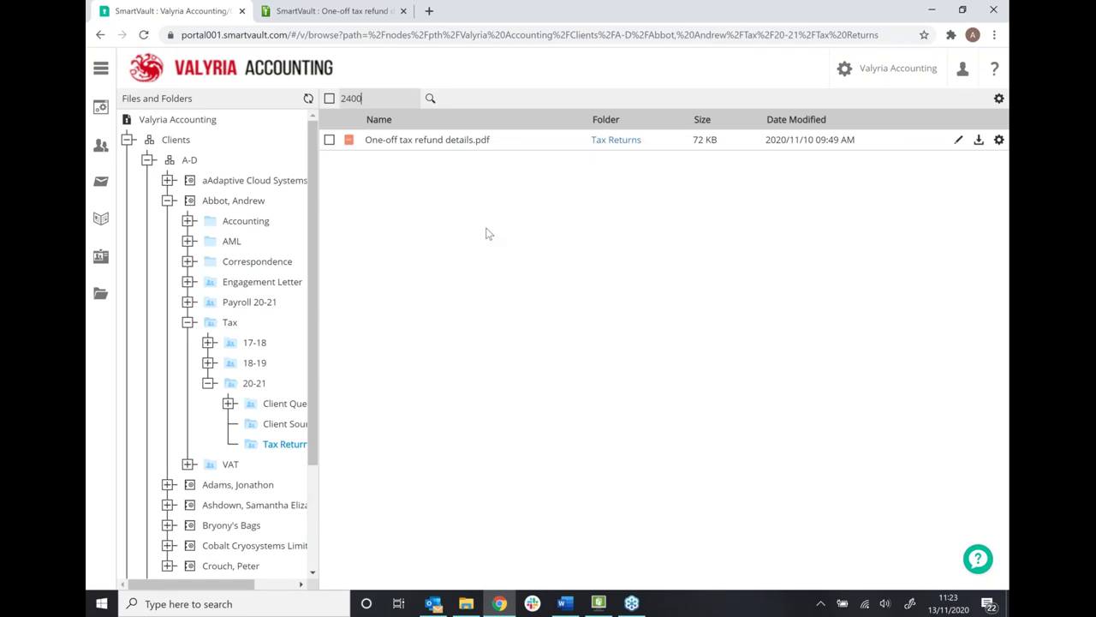
pyautogui.moveTo(365, 100); pyautogui.dragTo(340, 101)
pyautogui.press('BackSpace')
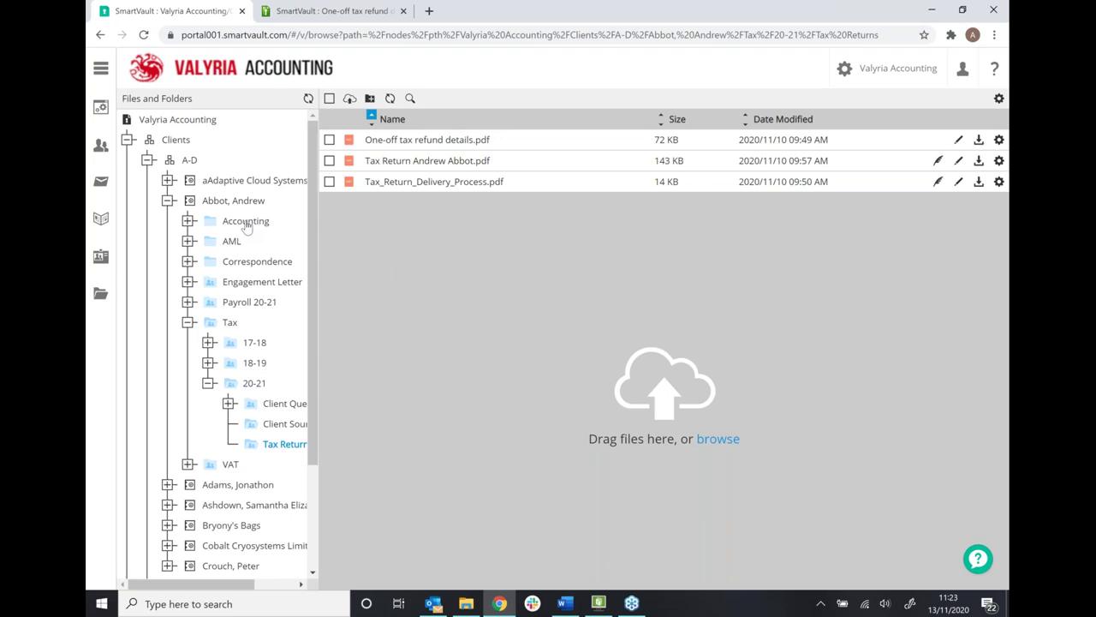
# - Upload the xCredit Note Word document from the computer's Documents folder into the client's Accounting folder
pyautogui.click(187, 322)
pyautogui.click(245, 221)
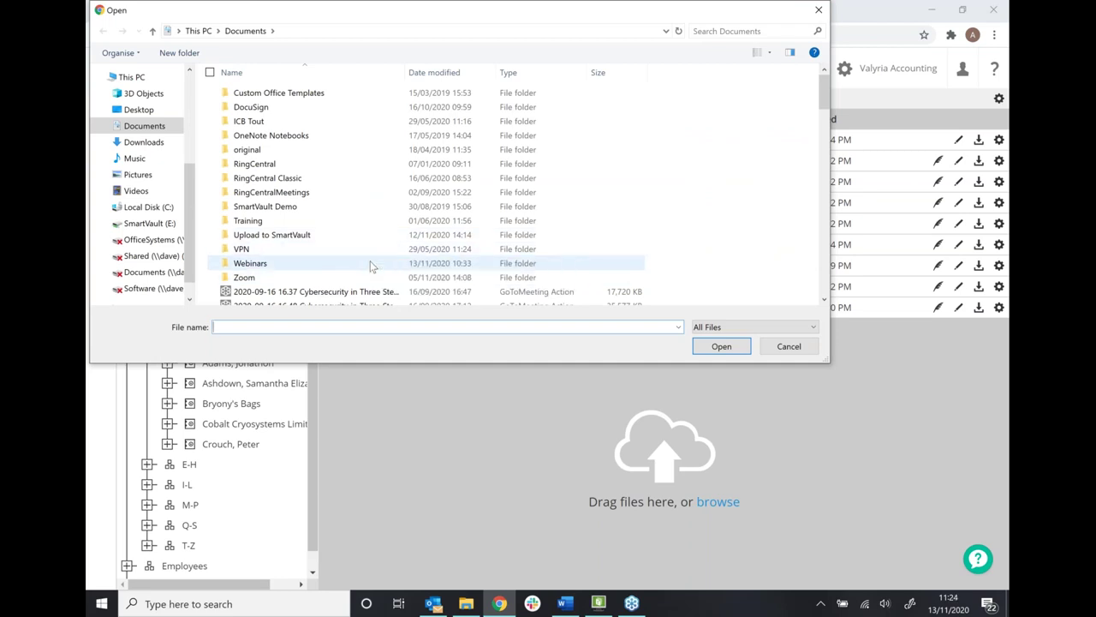
pyautogui.scroll(-15, 371, 266)
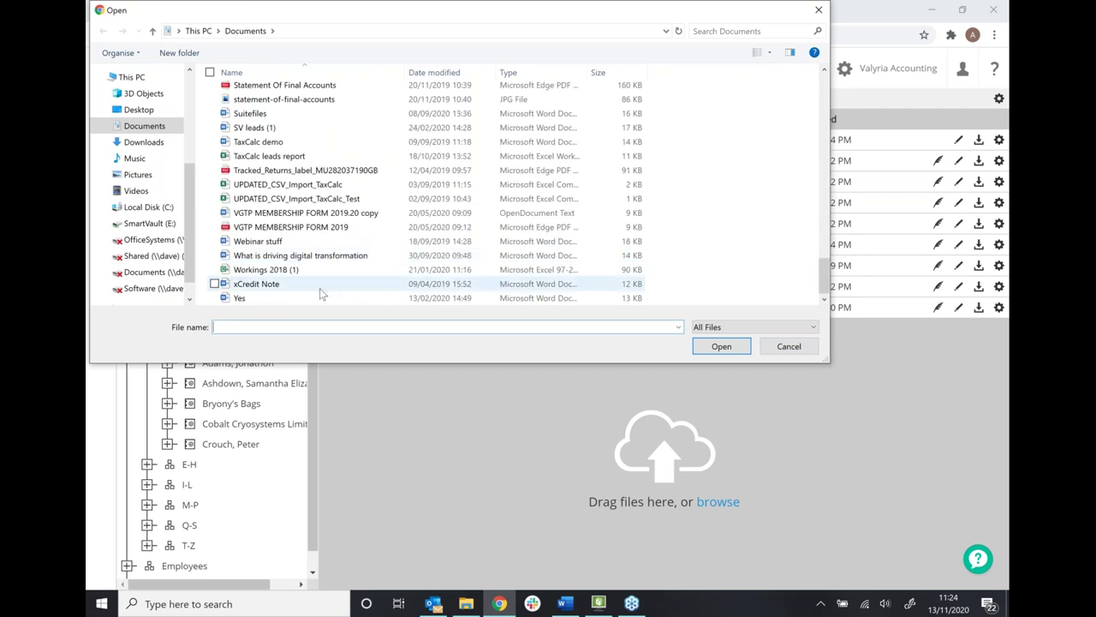
pyautogui.click(316, 292)
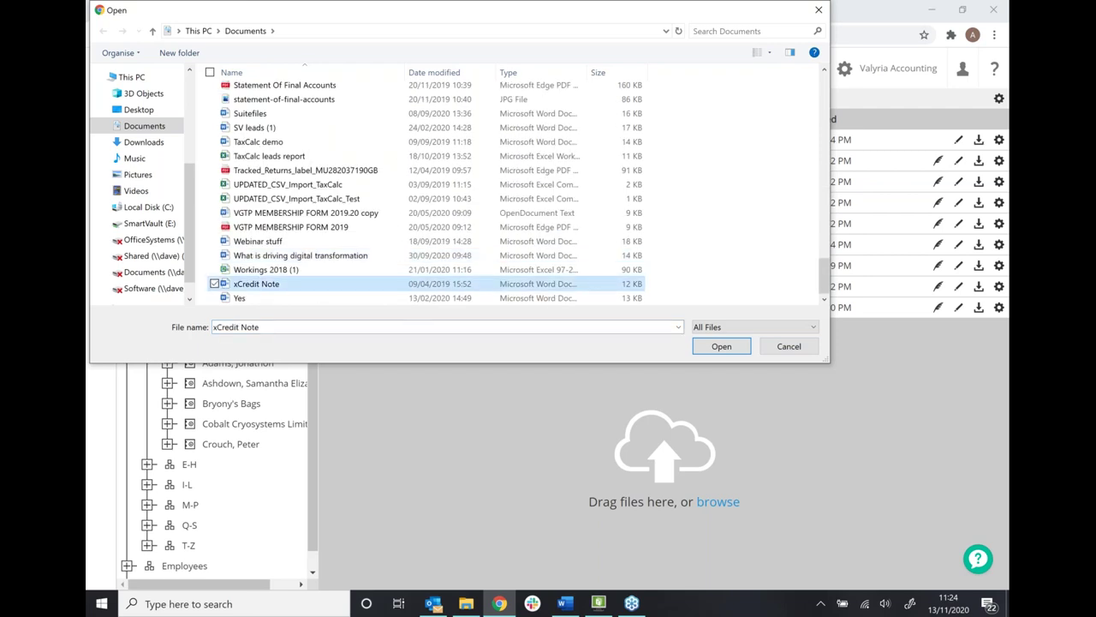
pyautogui.click(713, 348)
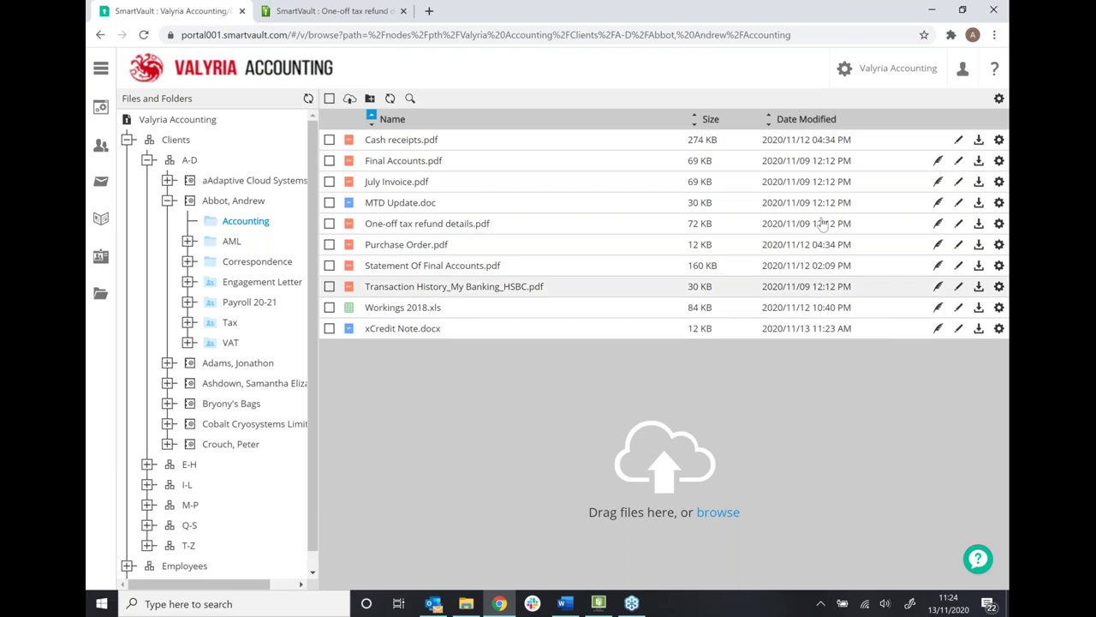
# - Review the activity log and the recycle bin of the client's Accounting folder
pyautogui.click(998, 98)
pyautogui.click(832, 158)
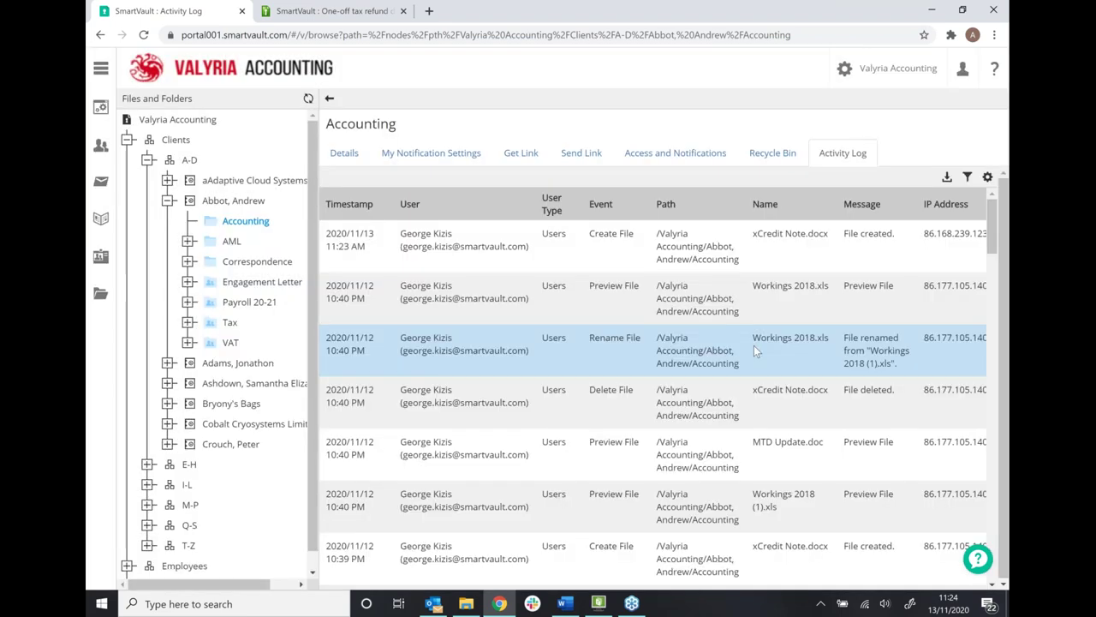
pyautogui.scroll(-2, 753, 345)
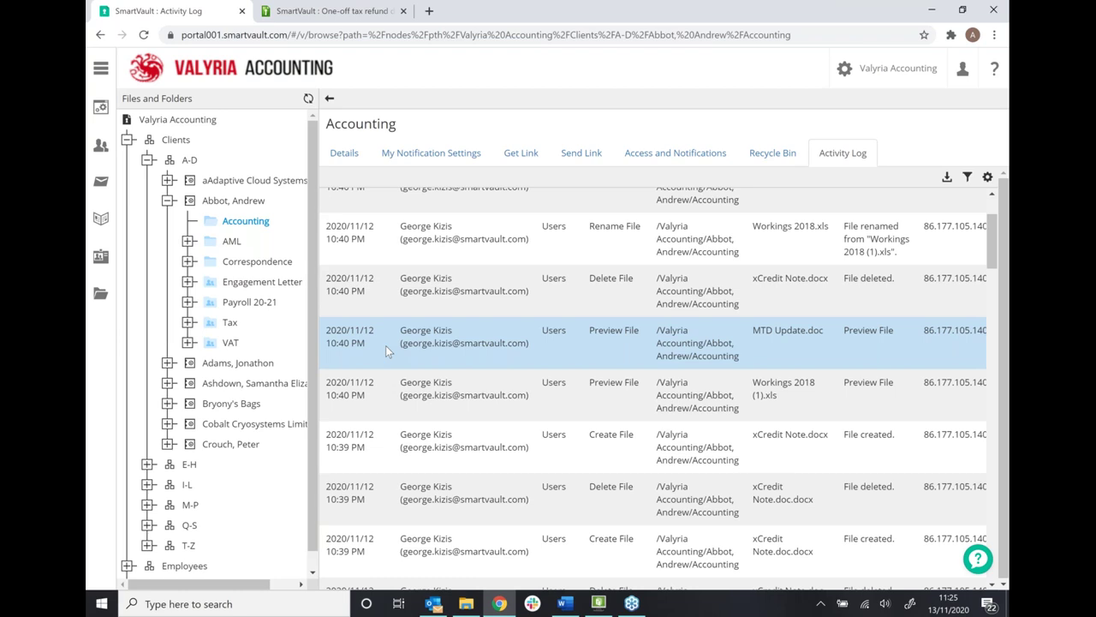
pyautogui.click(760, 163)
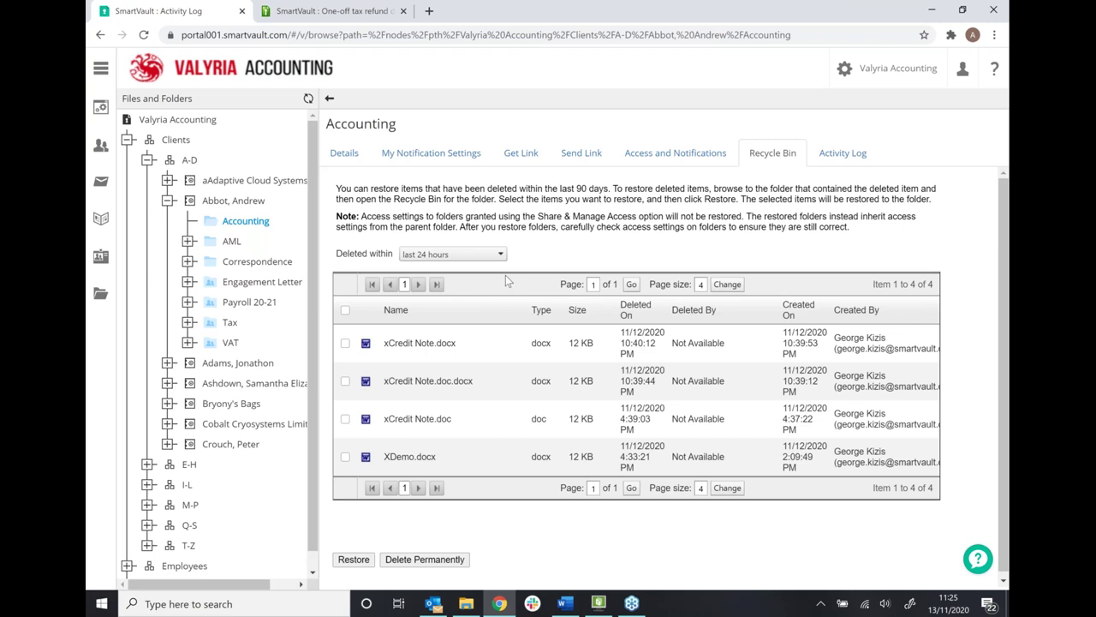
# - Preview Workings 2018.xls from the client's Accounting folder, view its version history, and return to the file list
pyautogui.click(330, 100)
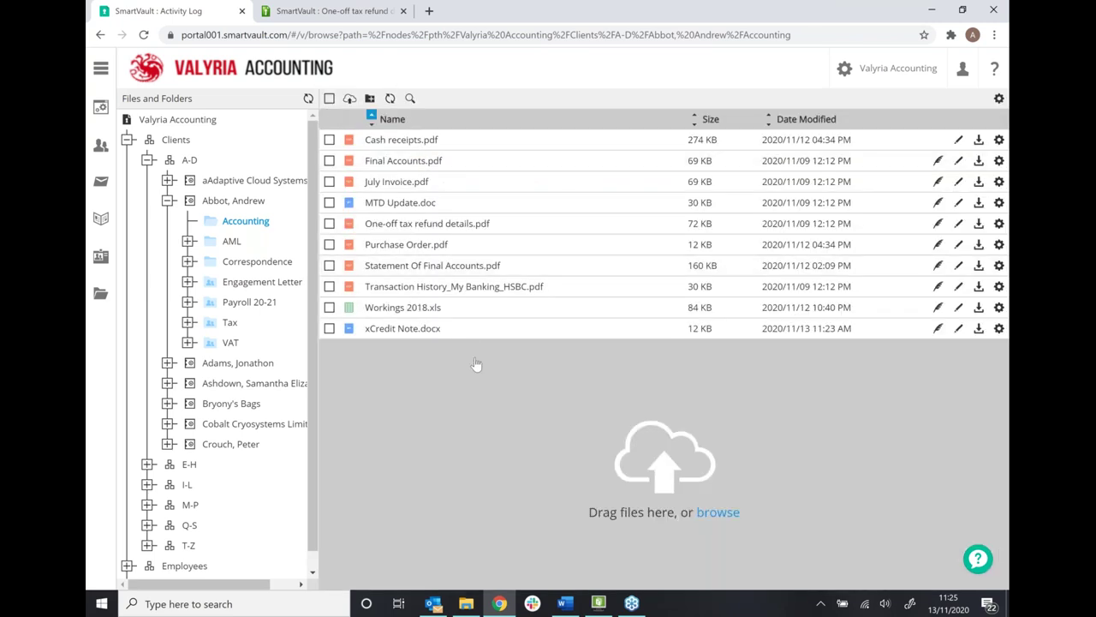
pyautogui.click(427, 313)
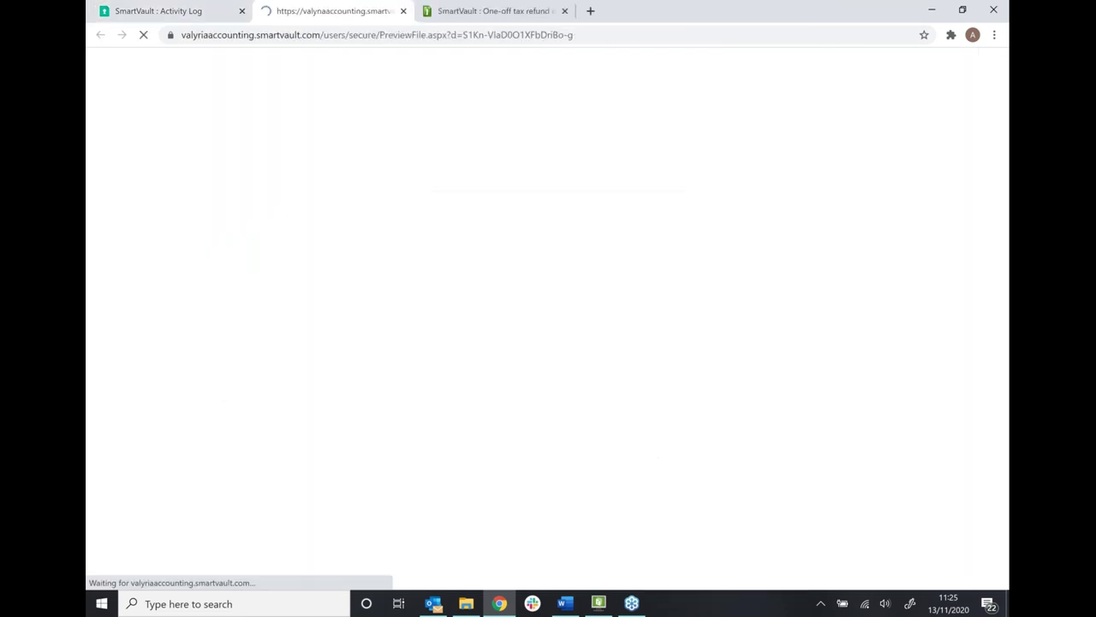
pyautogui.scroll(-3, 146, 172)
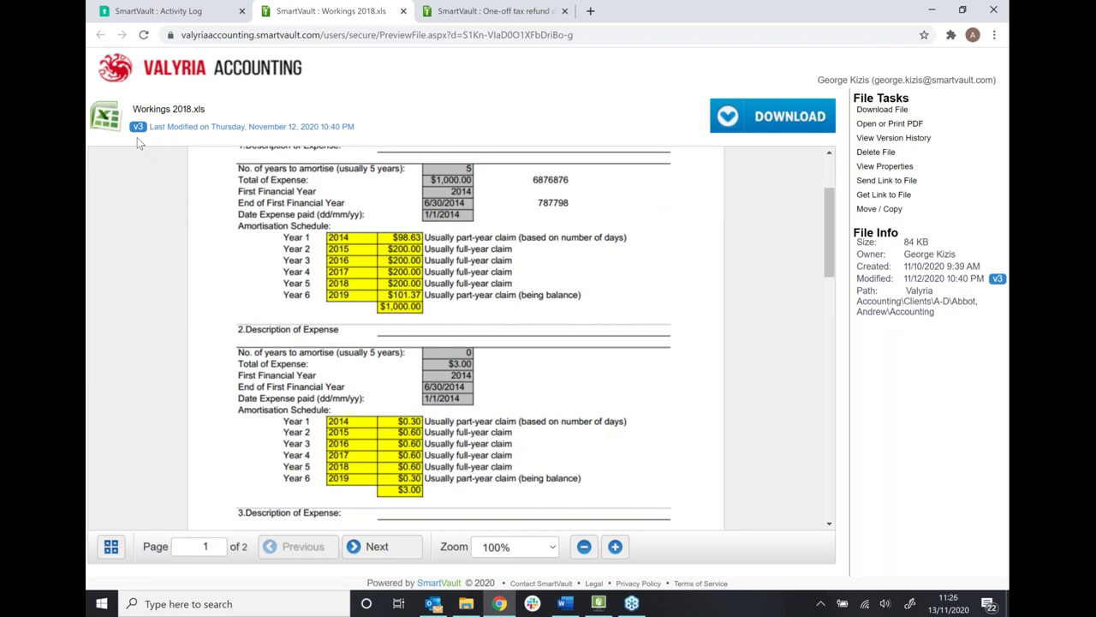
pyautogui.click(137, 126)
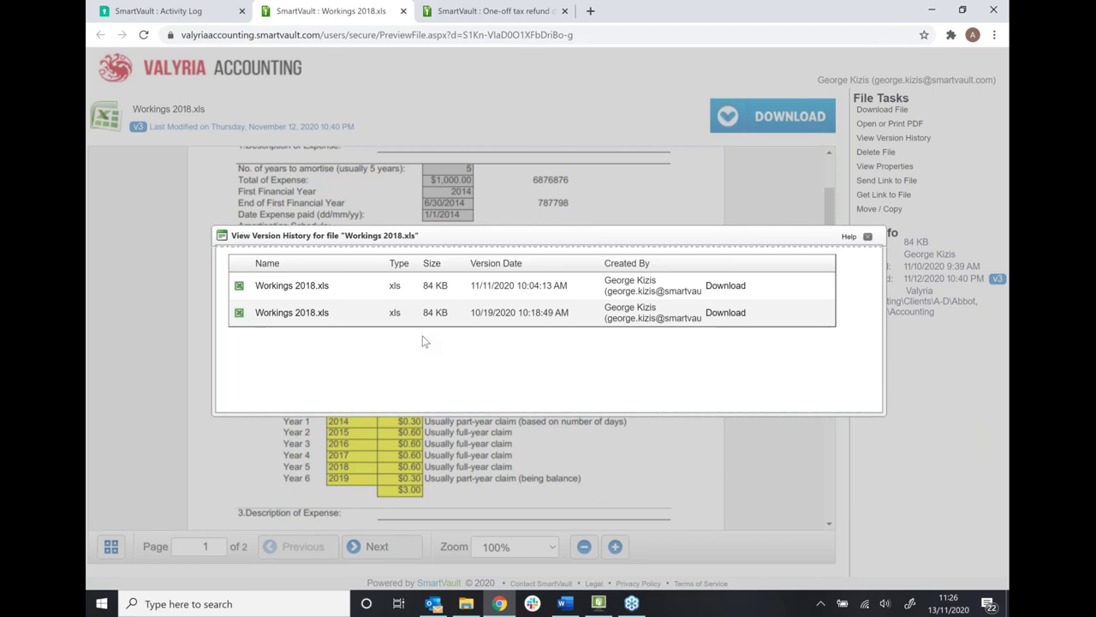
pyautogui.click(180, 16)
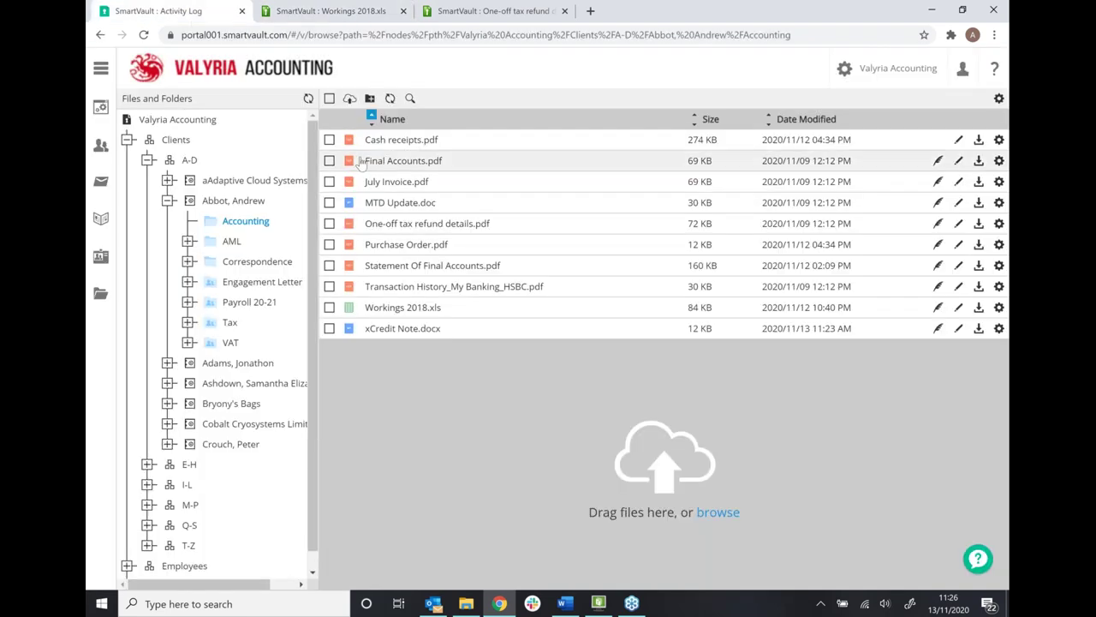
# - Open the firm's Clients list and select the first three clients, extending the selection to every client
pyautogui.click(100, 146)
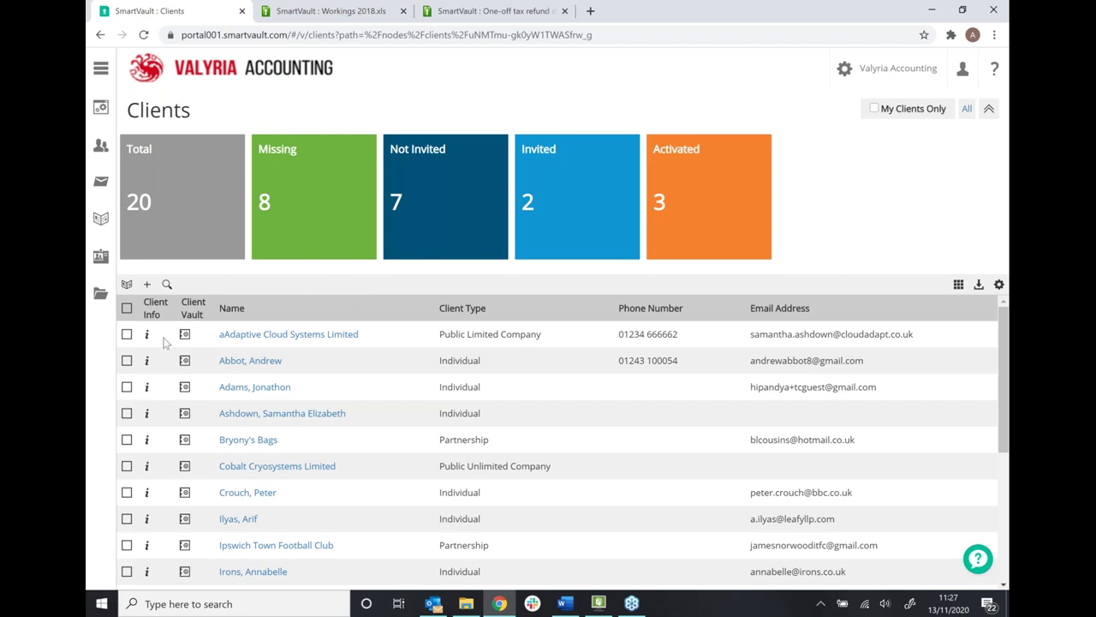
pyautogui.click(127, 334)
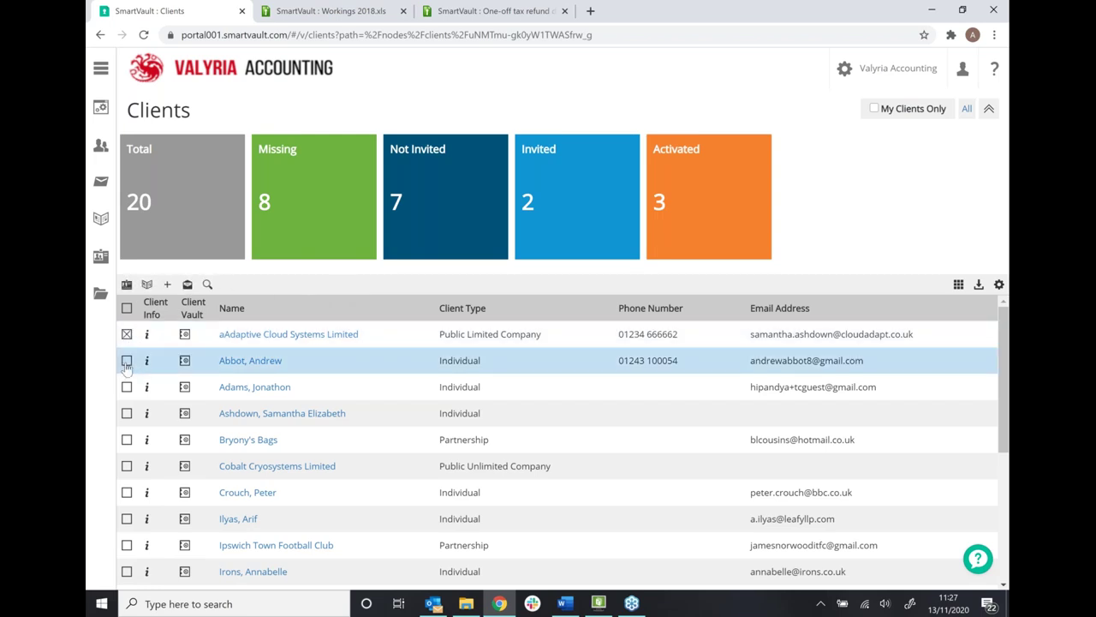
pyautogui.click(126, 361)
pyautogui.click(126, 387)
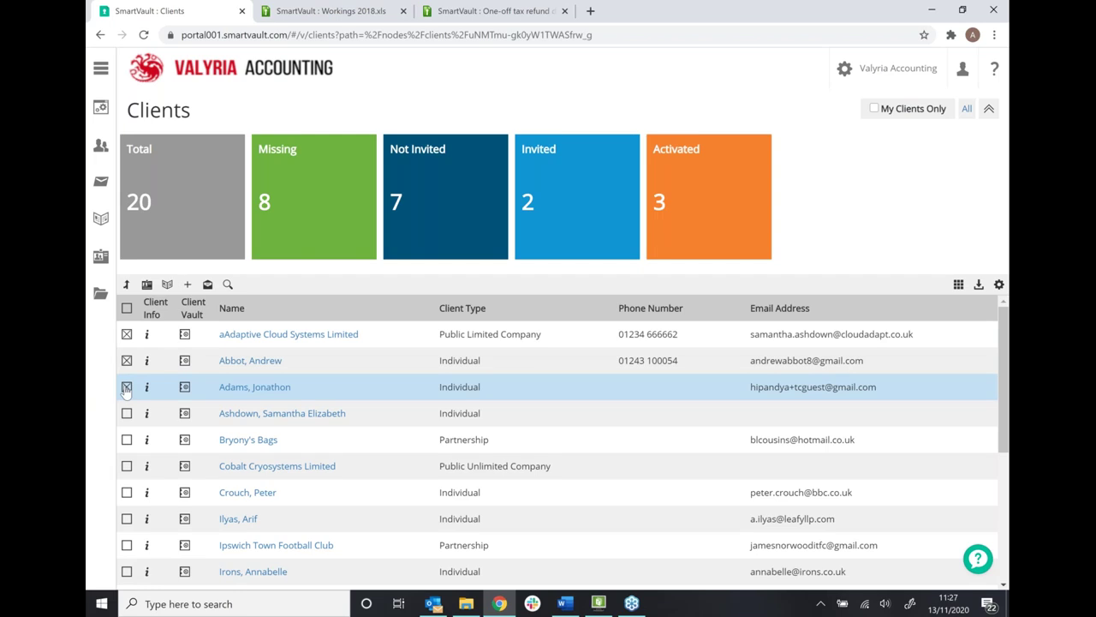
pyautogui.click(127, 308)
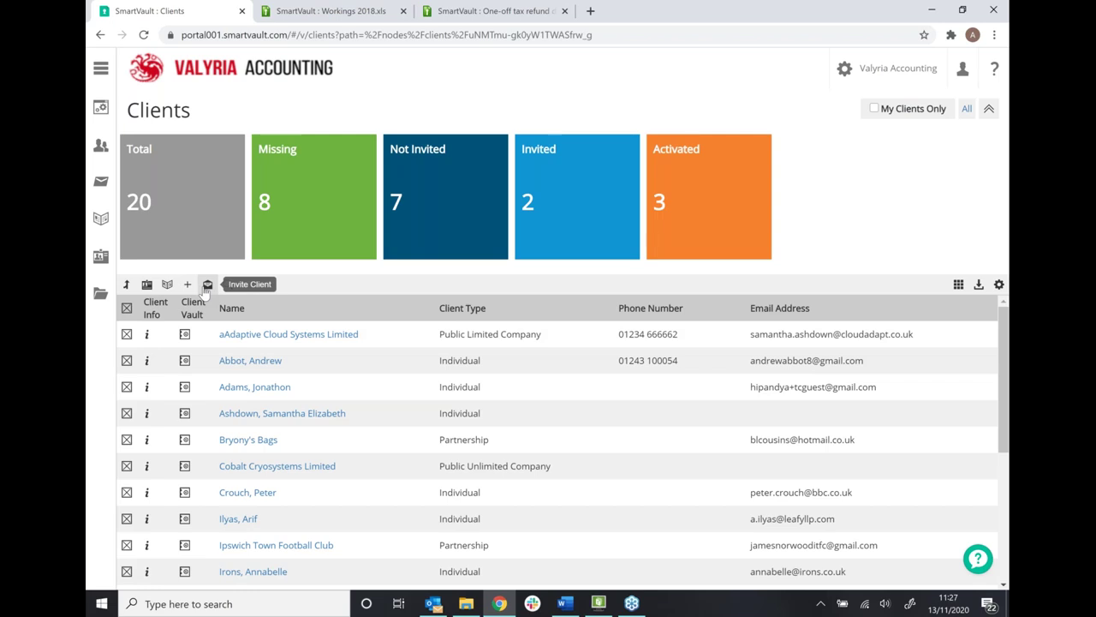
# - Filter the client list to Activated clients, and return it to the Total list
pyautogui.click(672, 189)
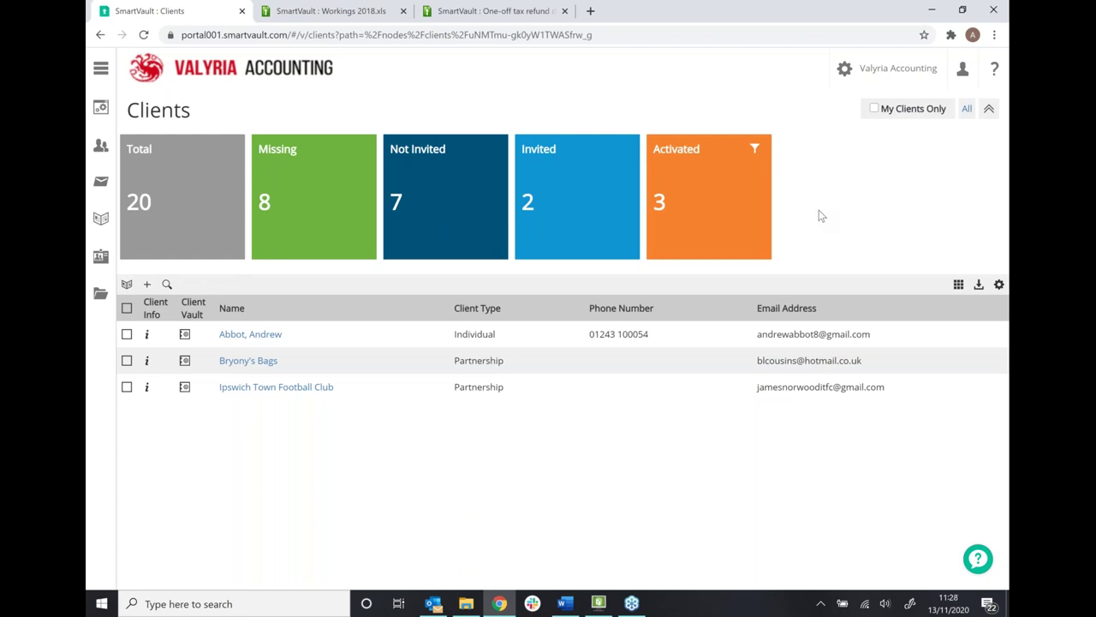
pyautogui.click(198, 198)
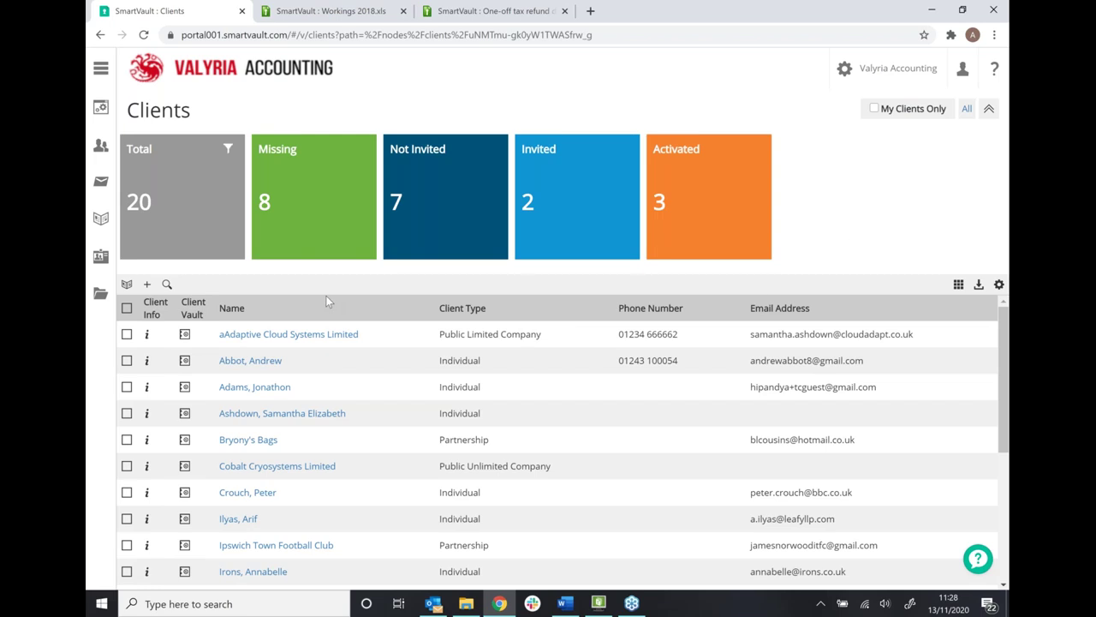
# - Select the first three clients and set up new engagements for them with the type Tax Engagement
pyautogui.click(127, 388)
pyautogui.click(127, 361)
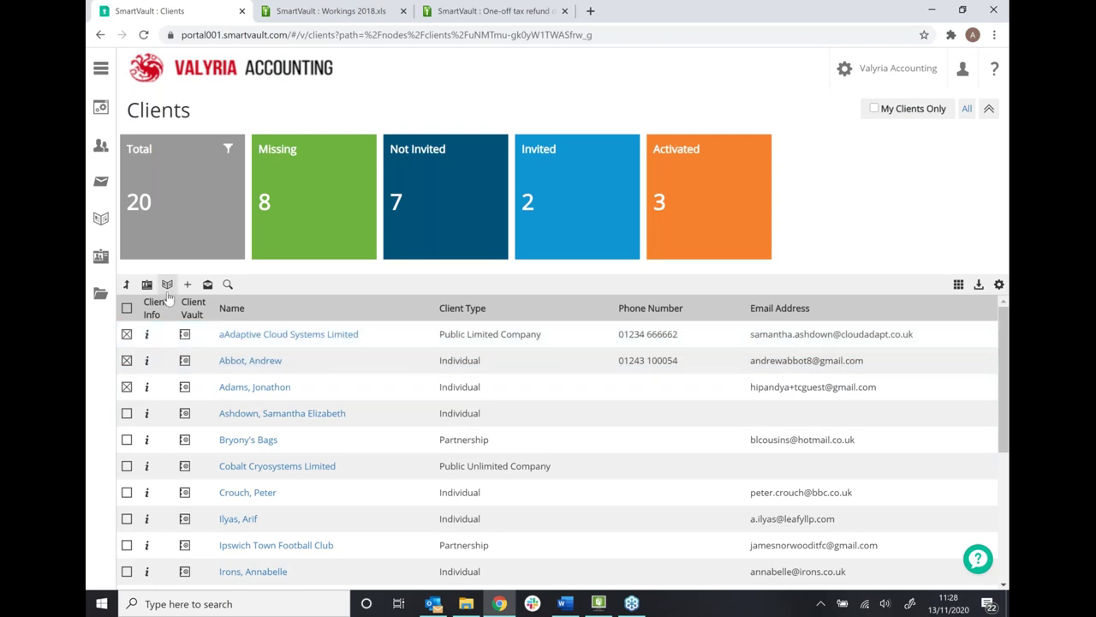
pyautogui.click(167, 284)
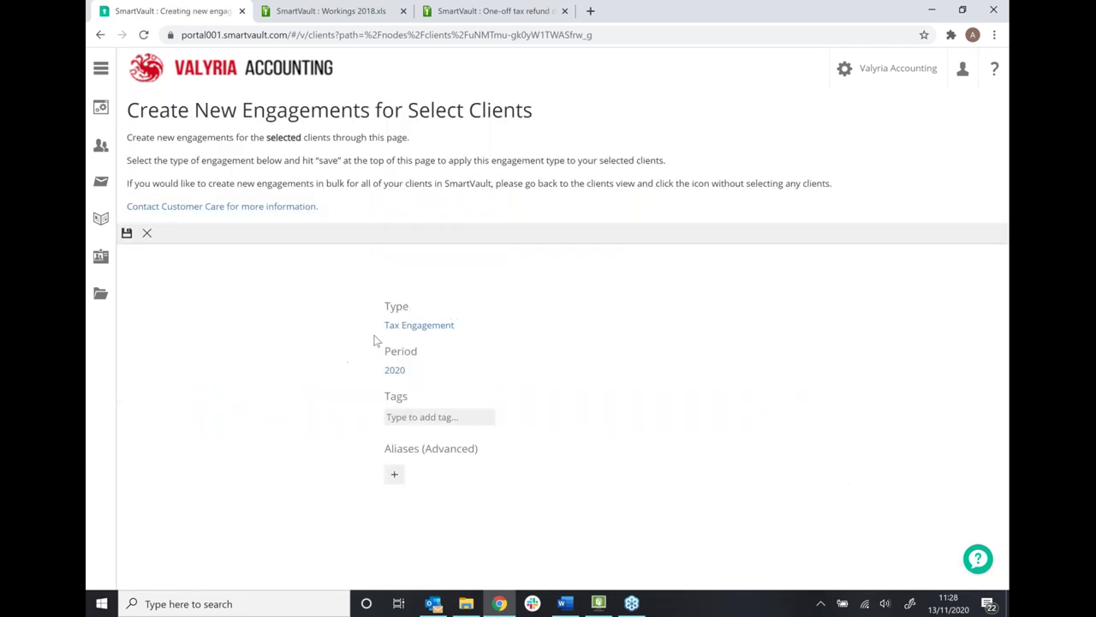
pyautogui.click(401, 327)
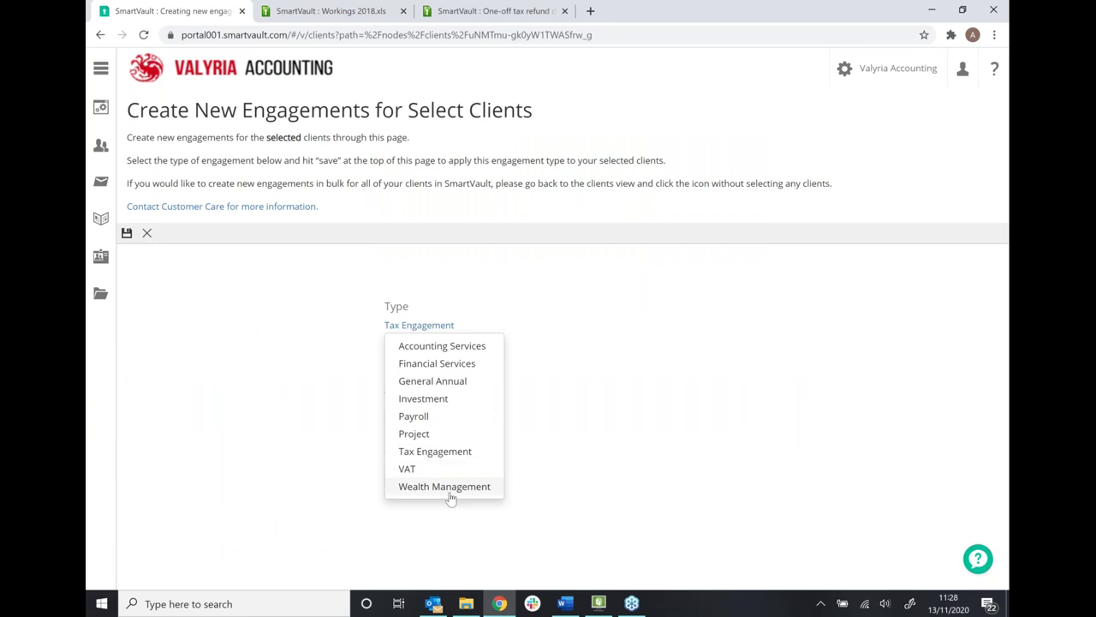
pyautogui.click(446, 452)
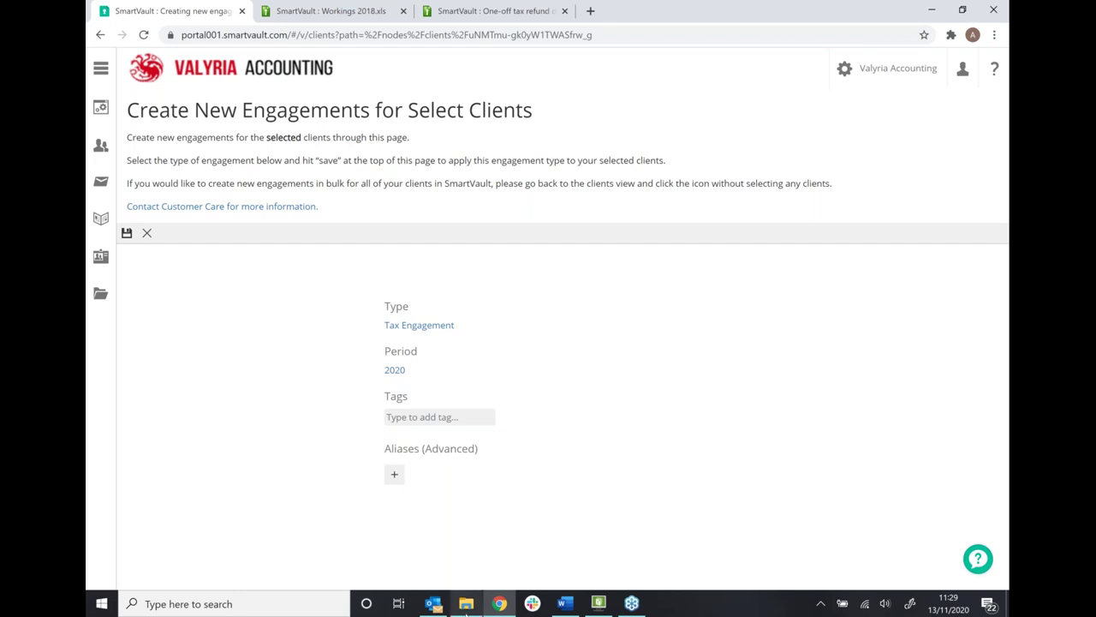
# - Switch to File Explorer, browse the SmartVault (E:) drive to the client's Accounting folder under Clients, A-D, and select xCredit Note
pyautogui.click(466, 605)
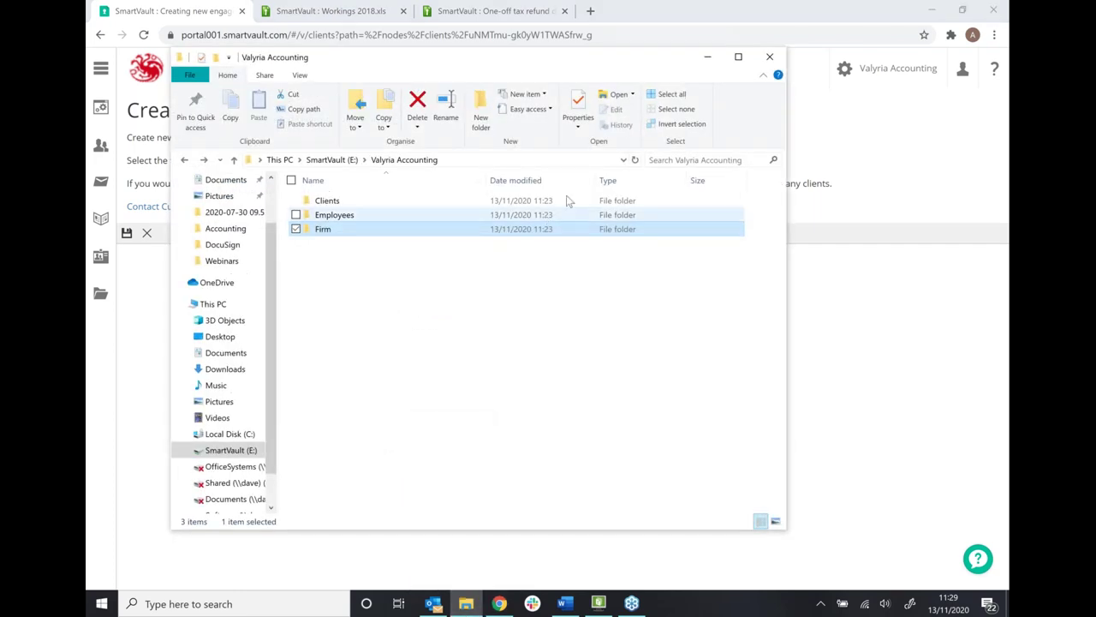
pyautogui.click(562, 398)
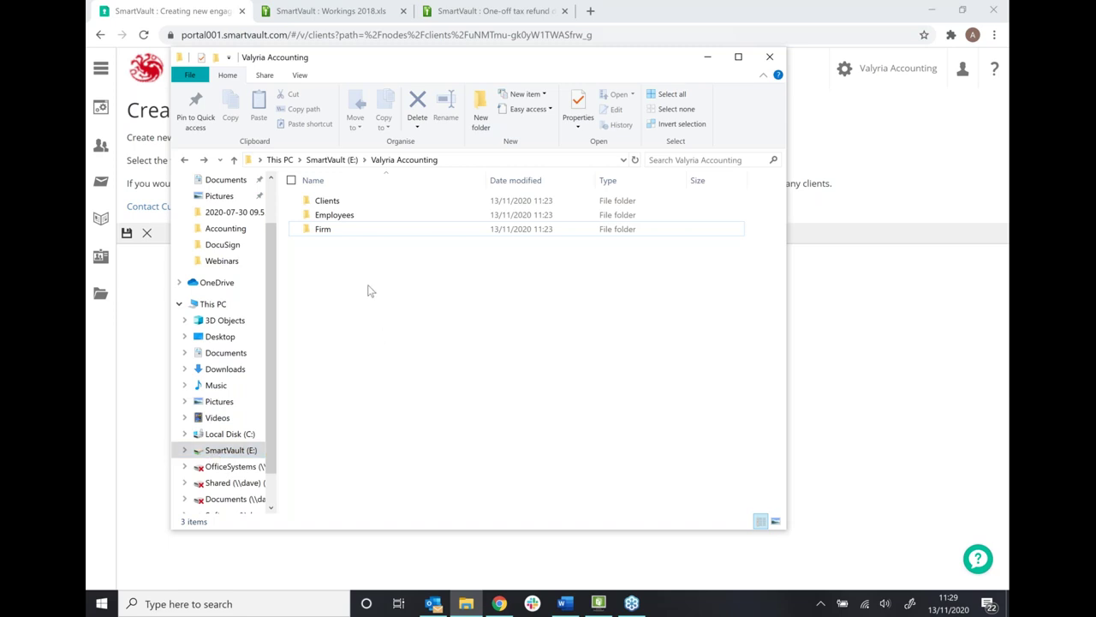
pyautogui.doubleClick(328, 201)
pyautogui.doubleClick(338, 203)
pyautogui.doubleClick(342, 214)
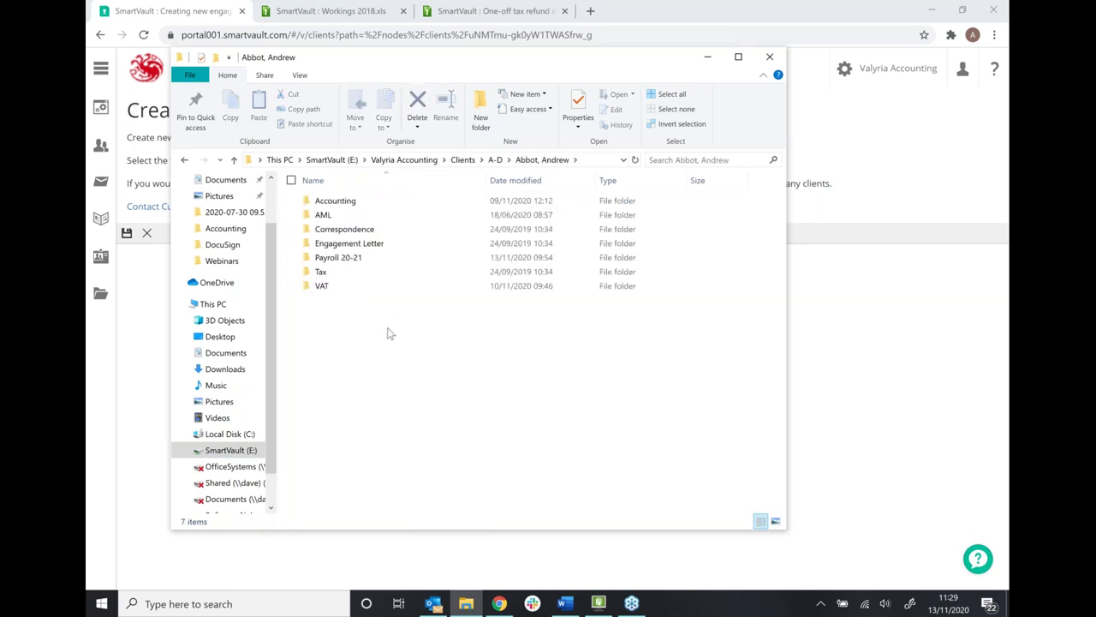
pyautogui.click(334, 204)
pyautogui.doubleClick(334, 203)
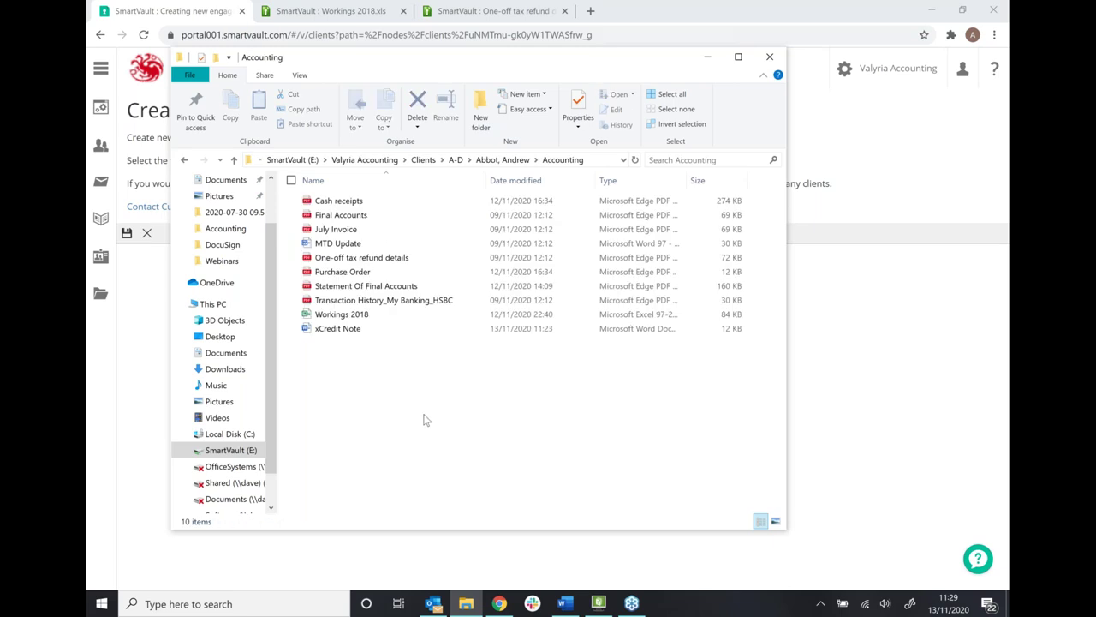
pyautogui.click(347, 333)
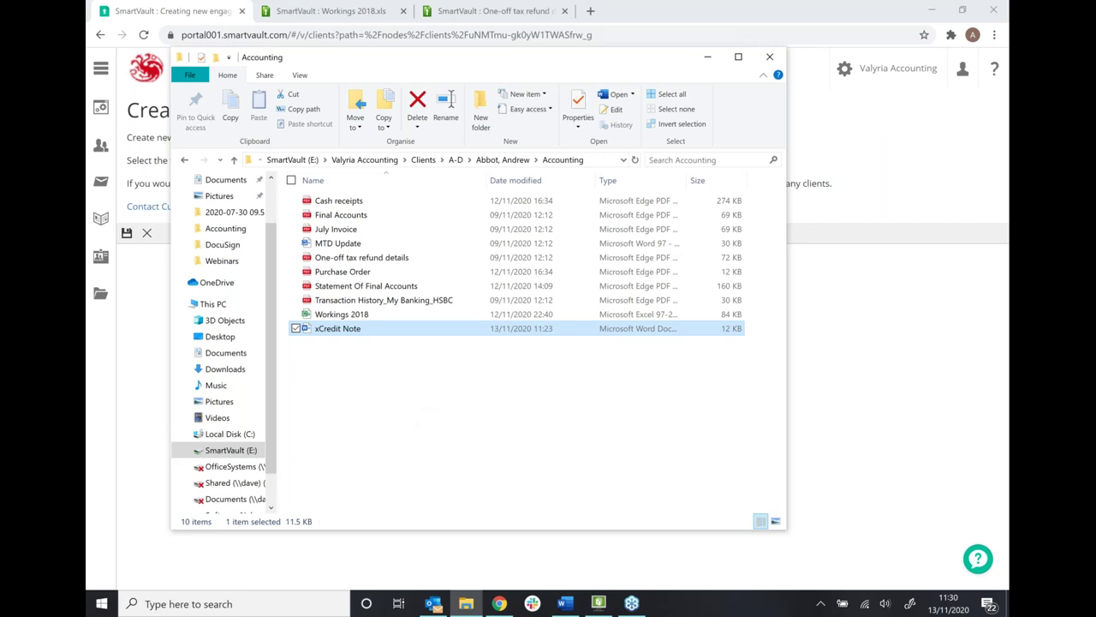
# - Switch to the SmartVault Connected Desktop, maximize it, and expand the same client's Tax folder
pyautogui.click(599, 605)
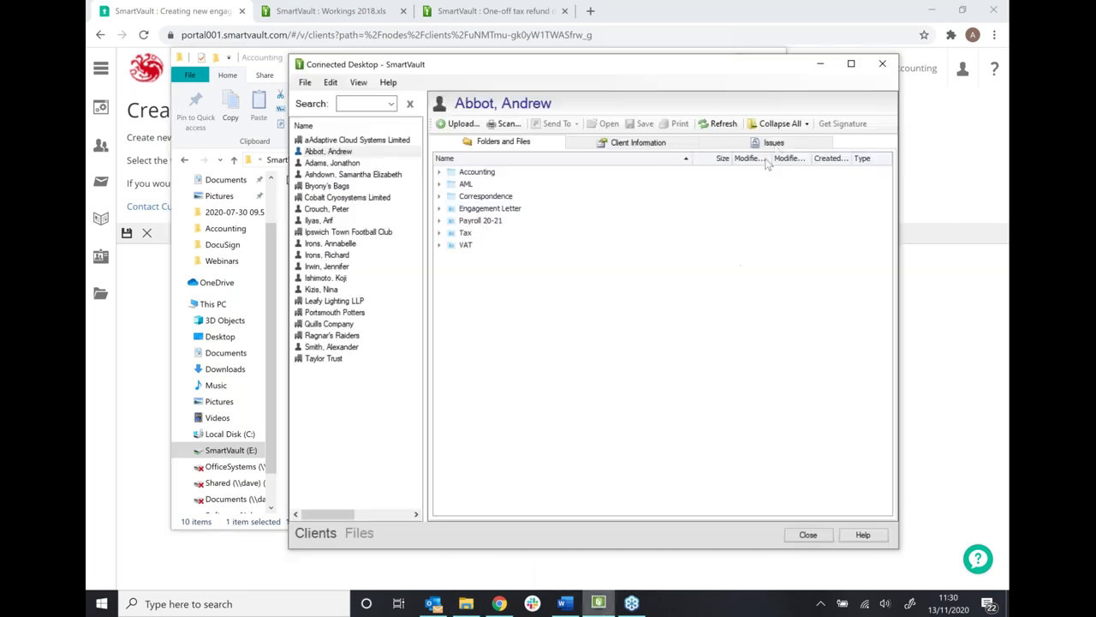
pyautogui.click(851, 65)
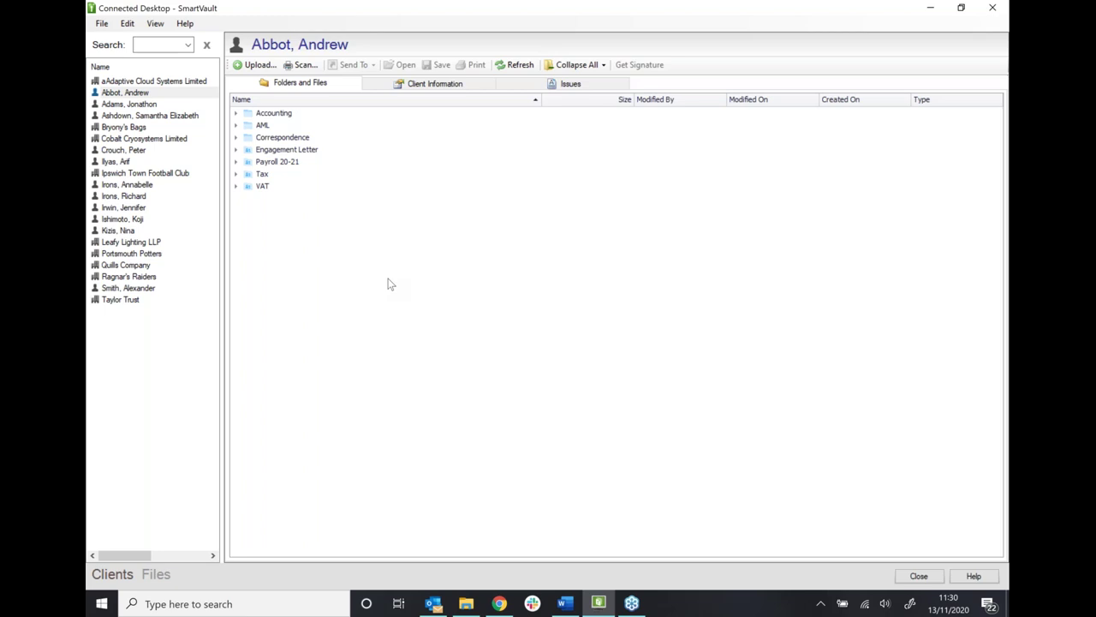
pyautogui.click(150, 96)
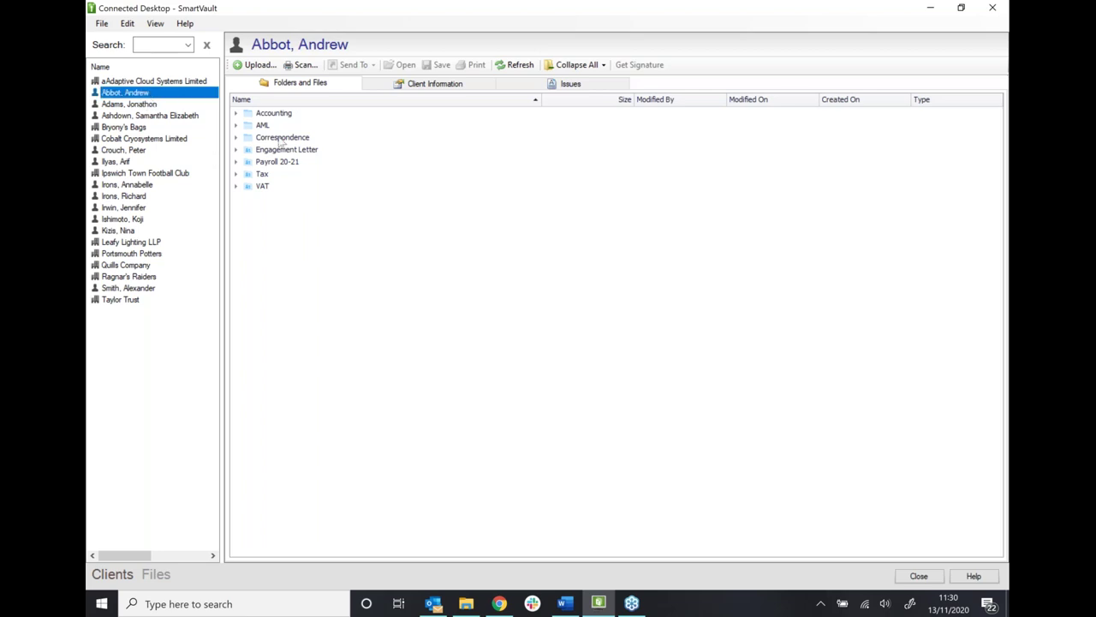
pyautogui.click(236, 175)
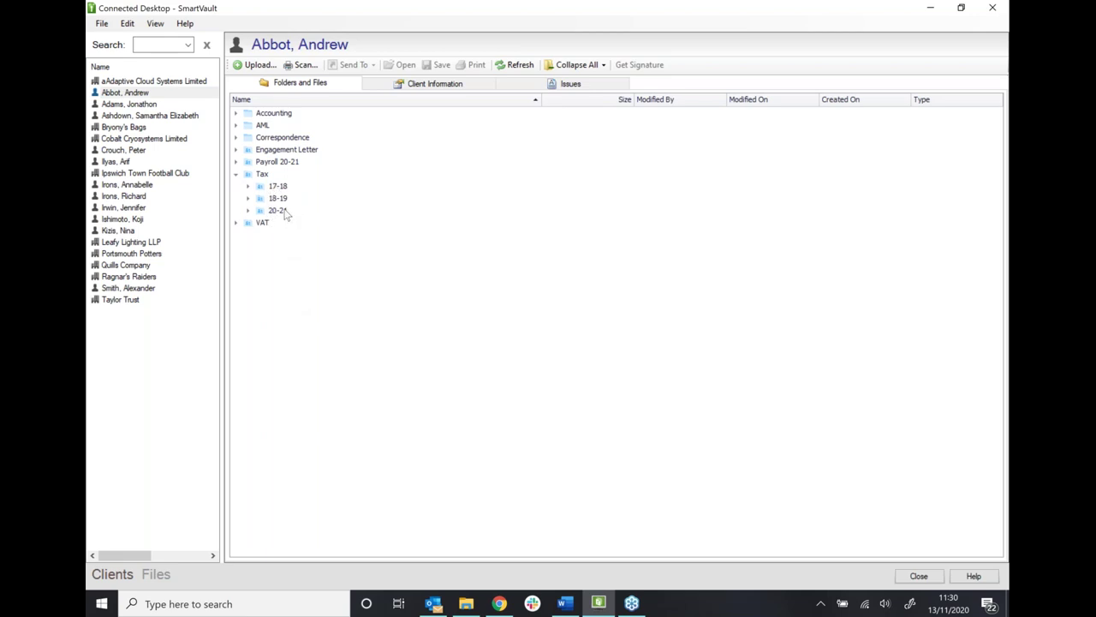
# - Add a 21-22 Tax Engagement to the client and expand the new 21-22 folder under Tax
pyautogui.rightClick(148, 93)
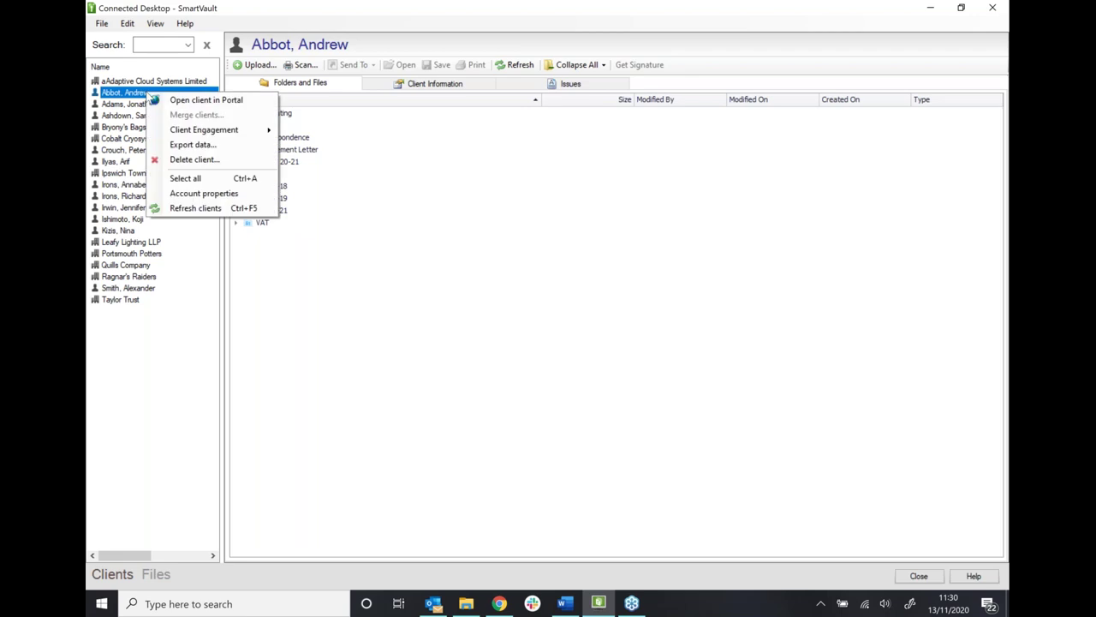
pyautogui.moveTo(223, 130)
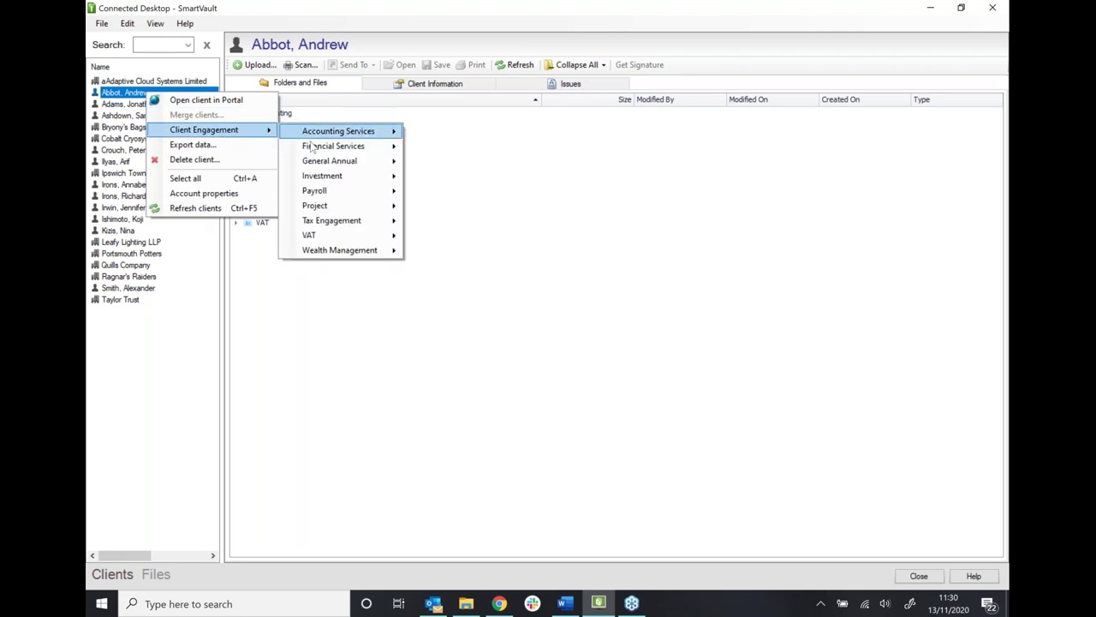
pyautogui.moveTo(354, 220)
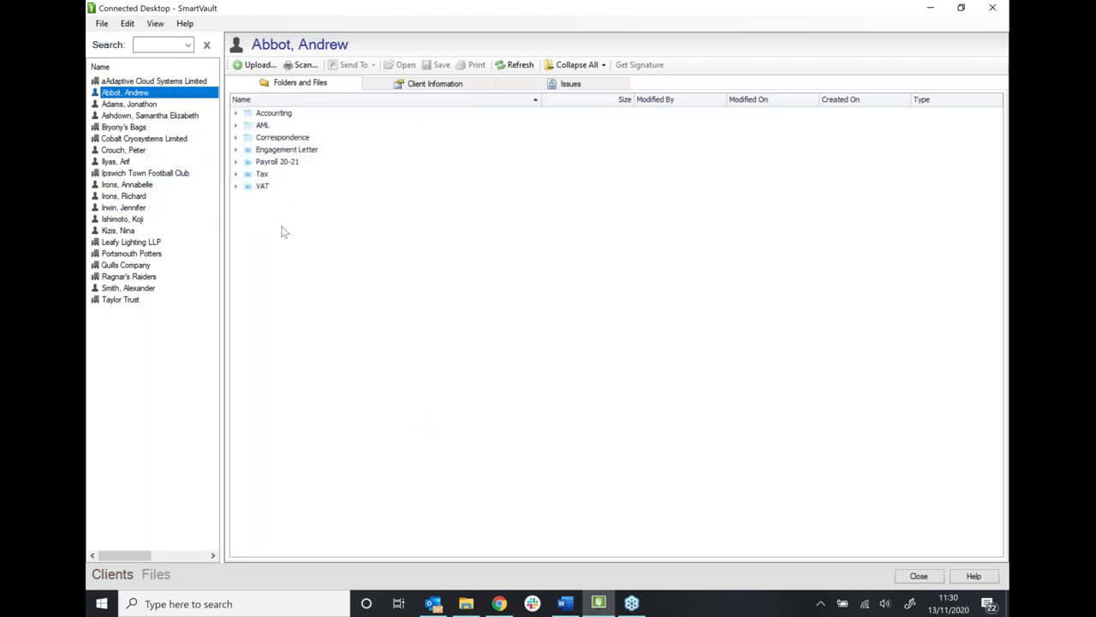
pyautogui.click(237, 175)
pyautogui.click(247, 223)
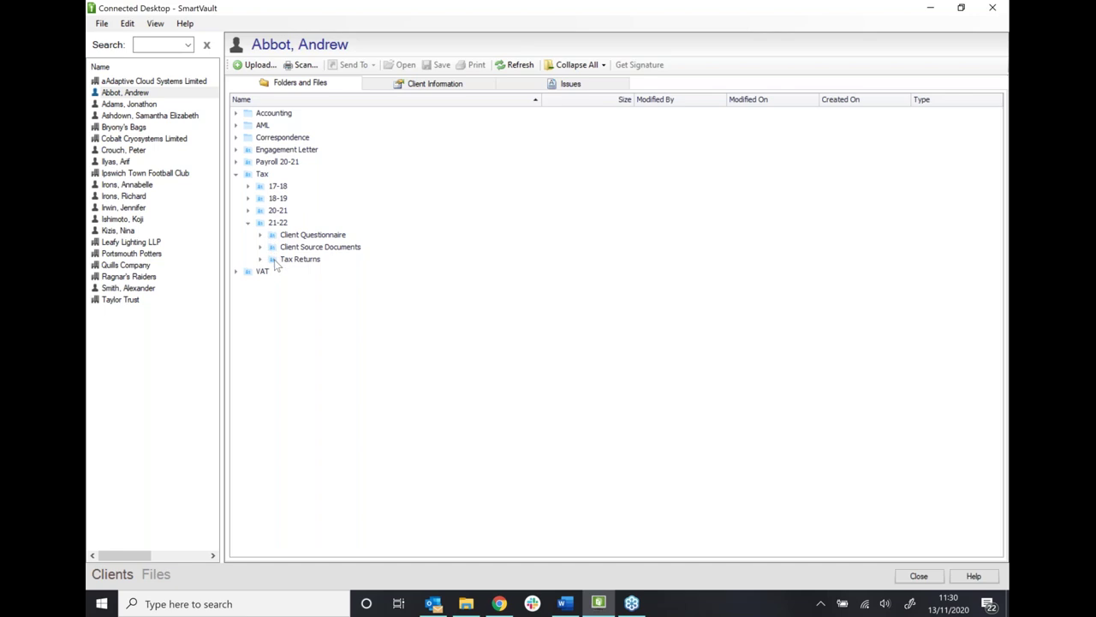
# - Collapse the client's Tax folder and expand the Payroll 20-21 folder to show its monthly subfolders
pyautogui.click(236, 174)
pyautogui.click(236, 162)
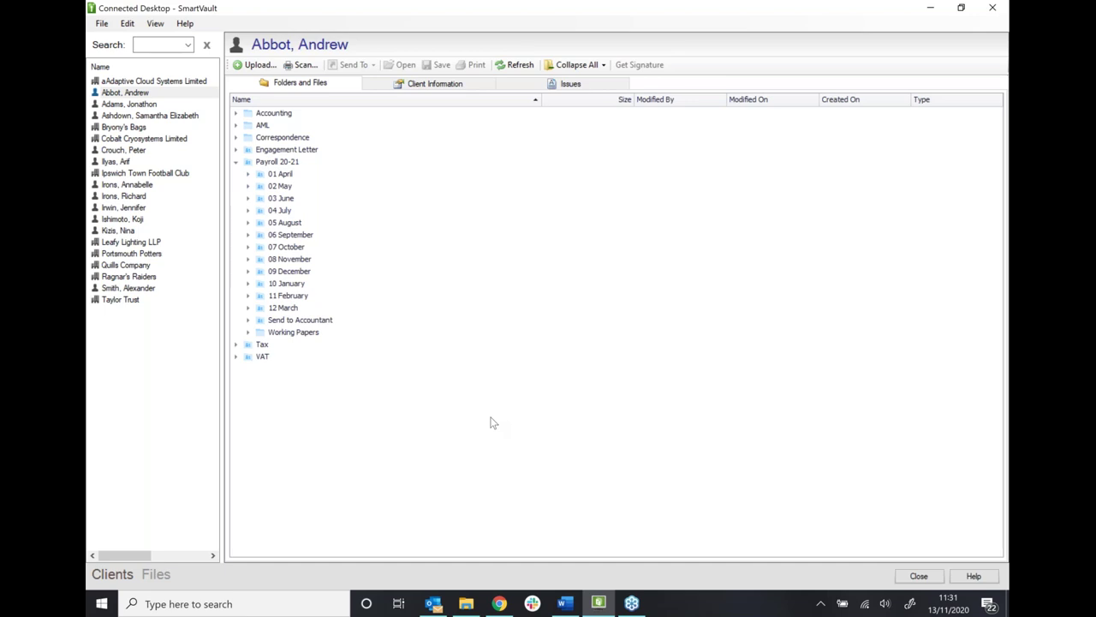
# - Switch to Word and print the Payslip document to the SmartVault PDF Printer
pyautogui.click(565, 604)
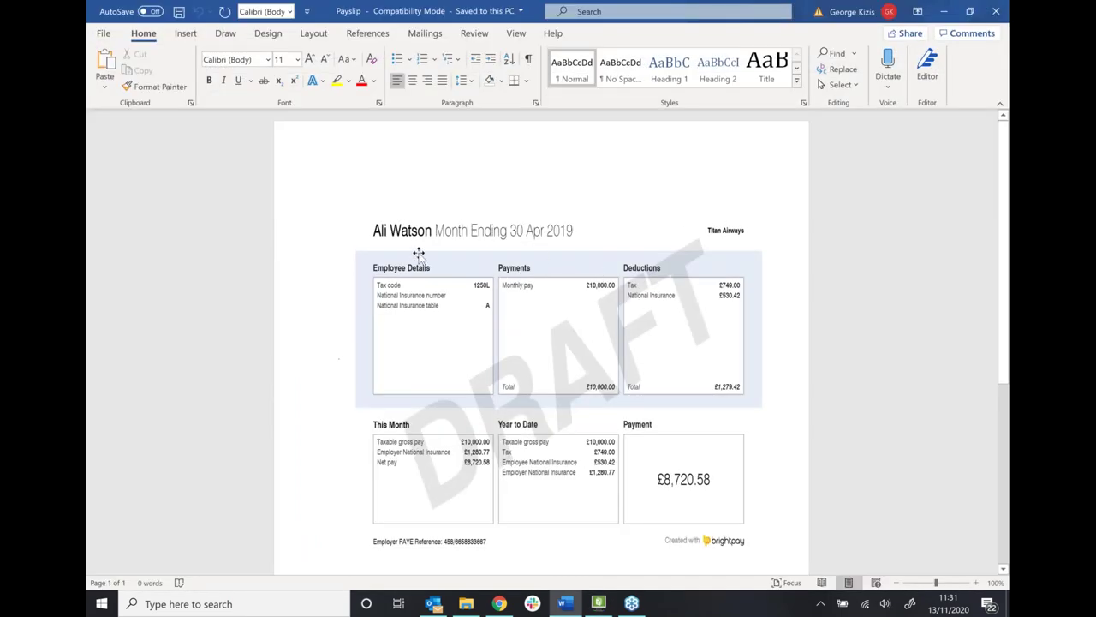
pyautogui.click(103, 36)
pyautogui.click(115, 242)
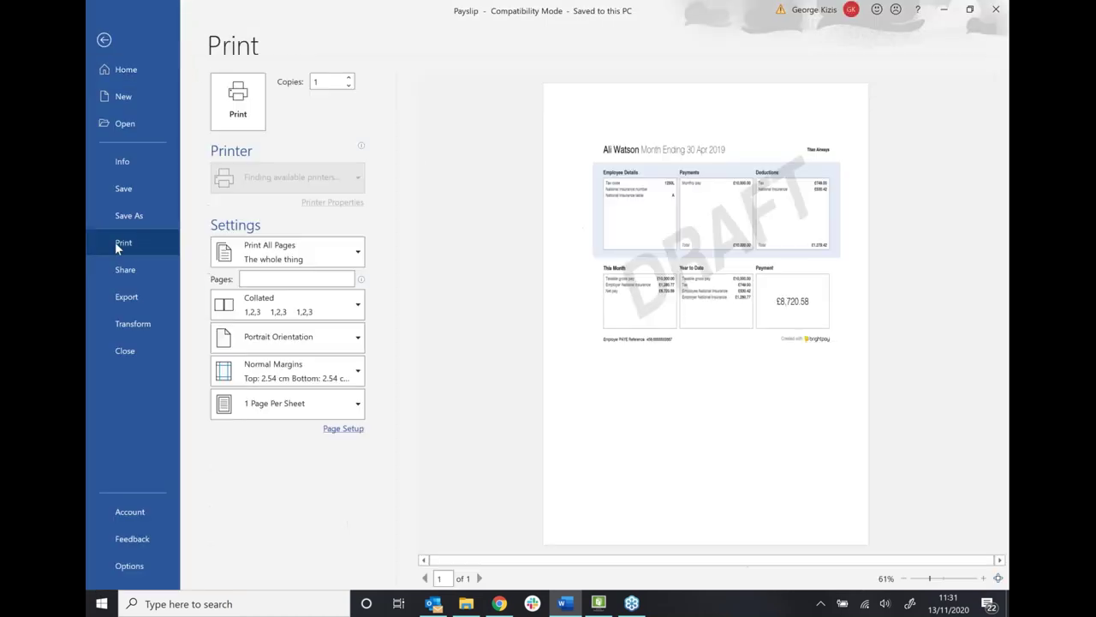
pyautogui.moveTo(276, 178)
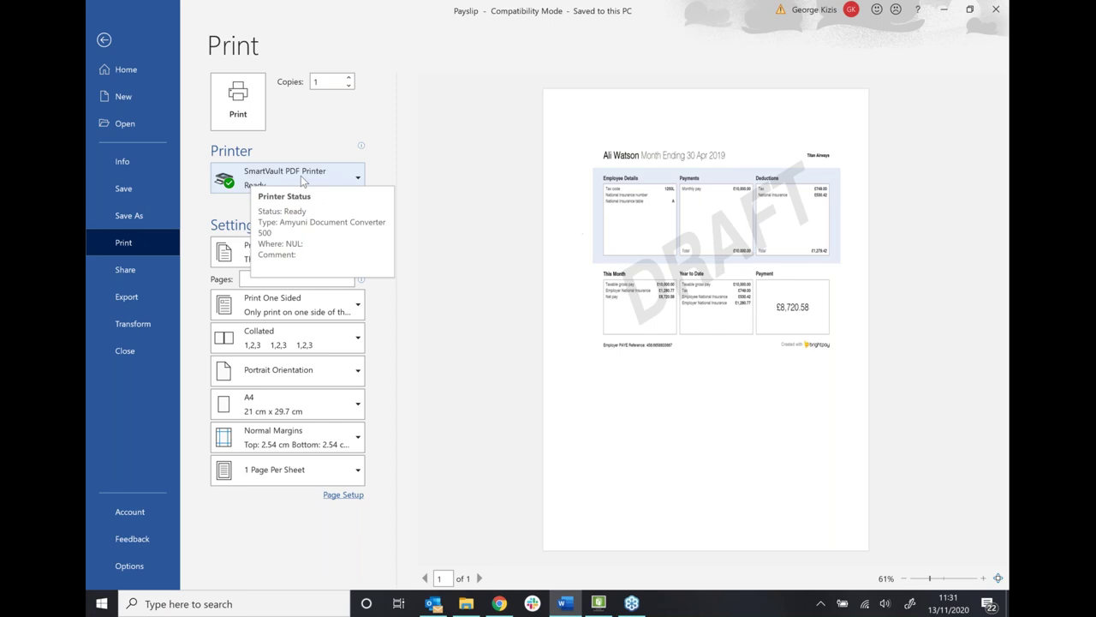
pyautogui.click(239, 121)
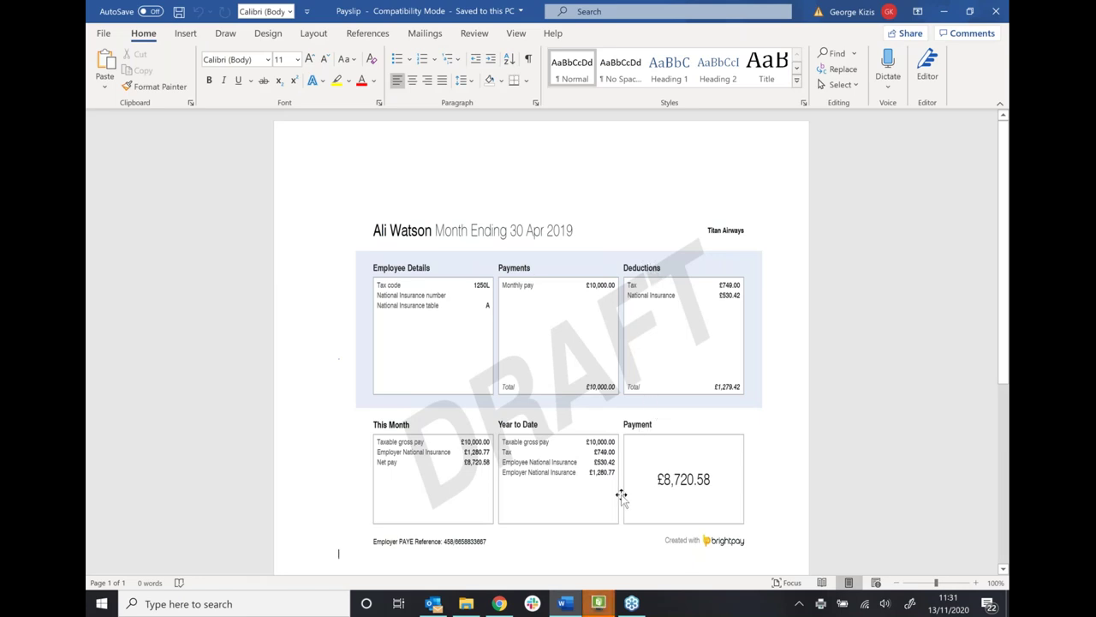
# - Upload the printed Payslip.pdf through the Connected Desktop to the client's 05 August folder under Payroll 20-21
pyautogui.click(603, 605)
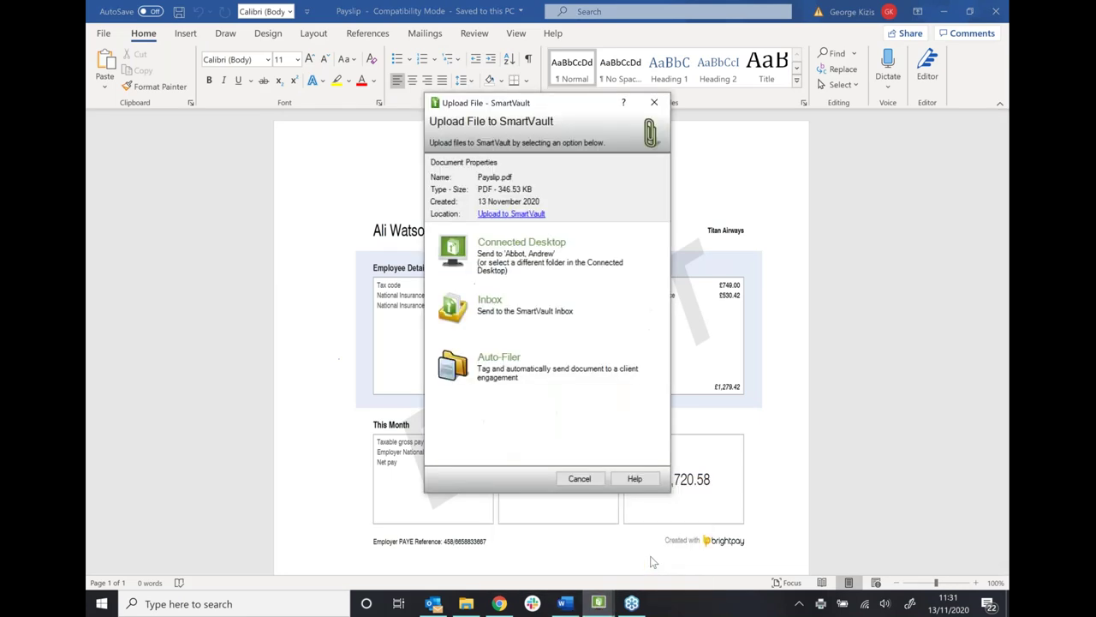
pyautogui.moveTo(597, 604)
pyautogui.click(557, 545)
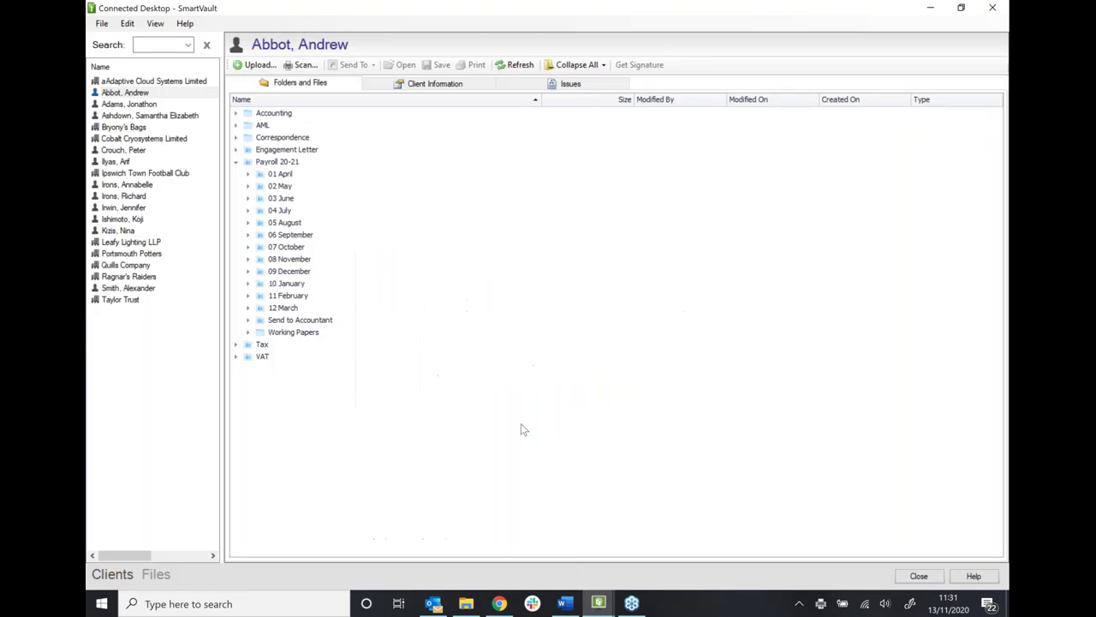
pyautogui.click(285, 224)
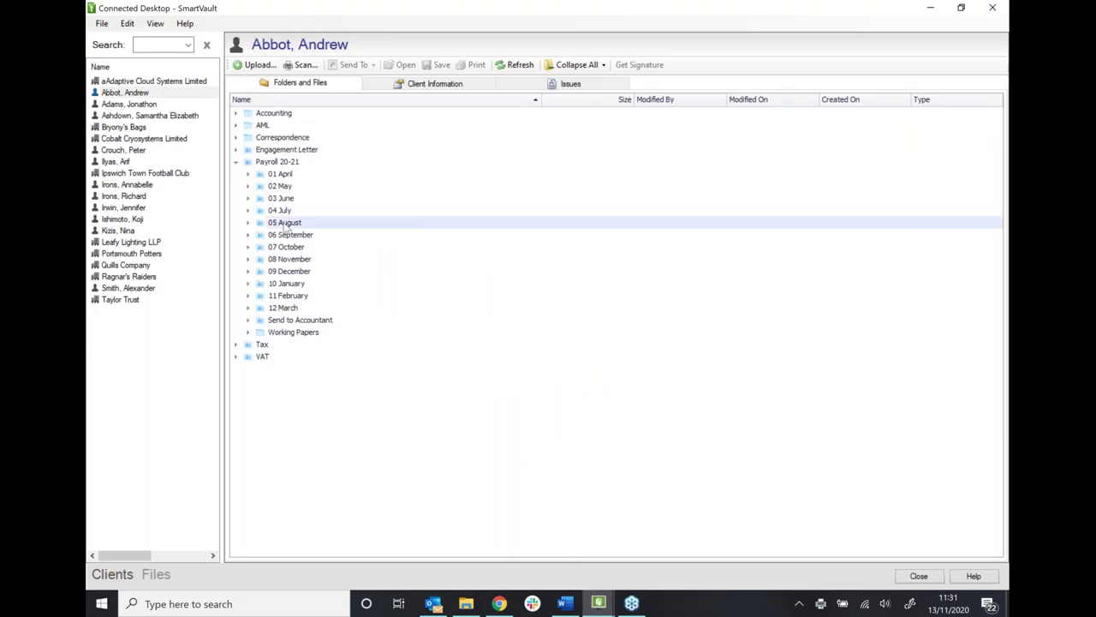
pyautogui.moveTo(598, 603)
pyautogui.click(672, 517)
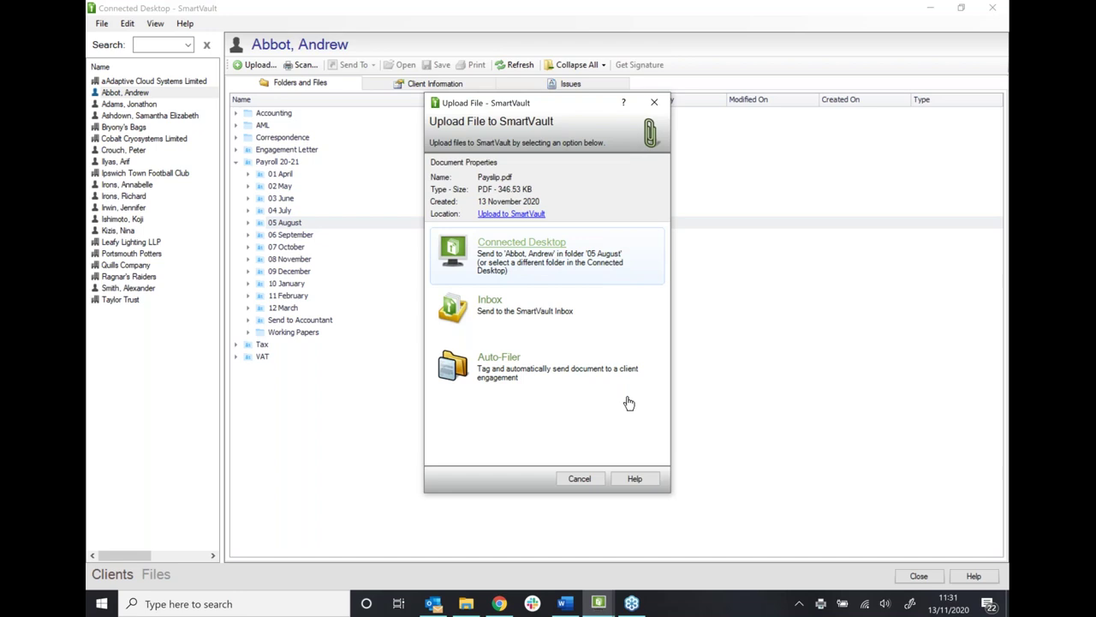
pyautogui.click(524, 380)
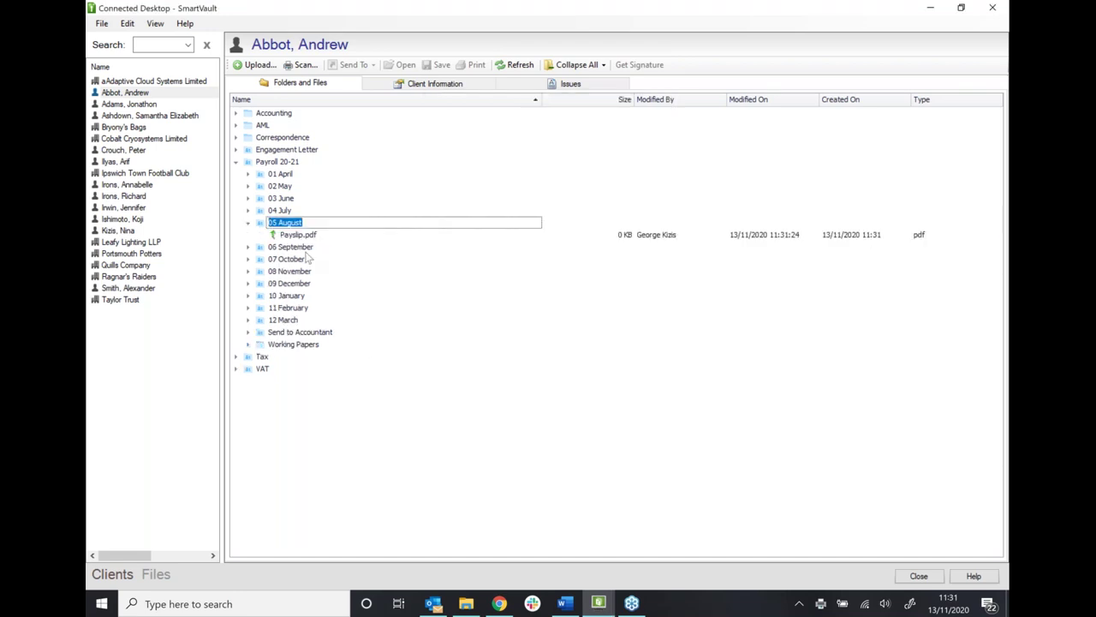
# - Send Payslip.pdf from the 05 August folder to a mail recipient, encrypting it and entering the PDF password
pyautogui.click(306, 236)
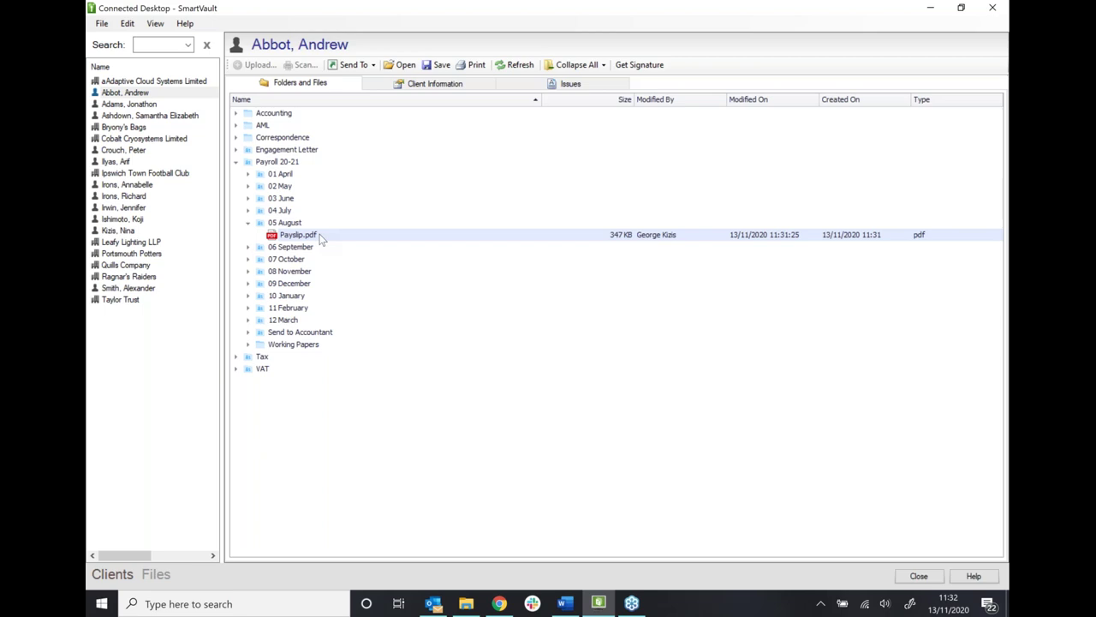
pyautogui.rightClick(321, 239)
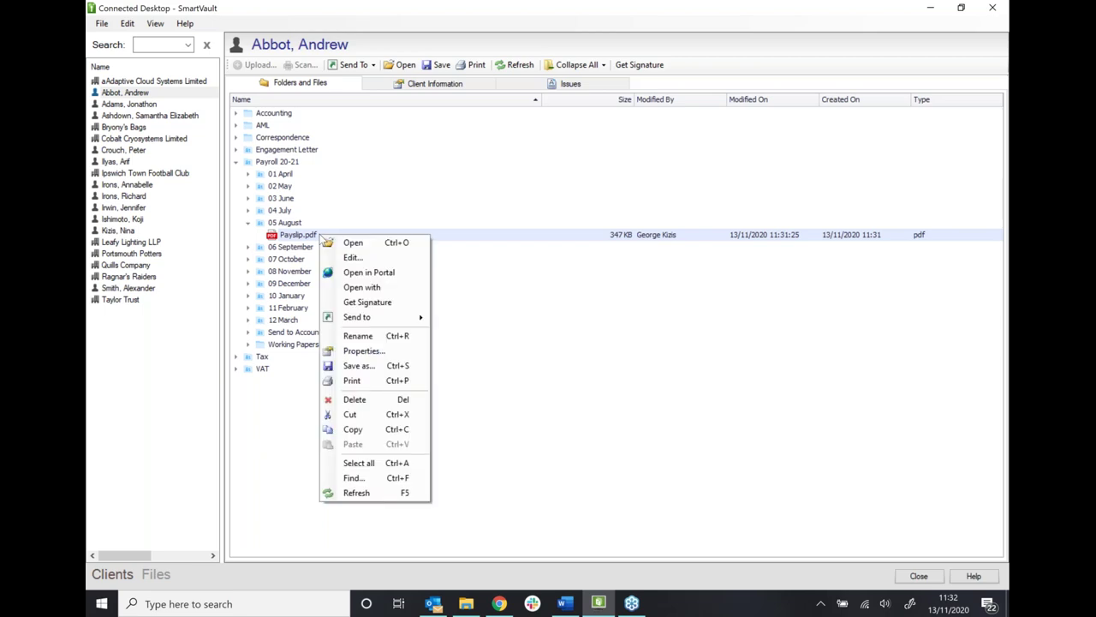
pyautogui.moveTo(379, 322)
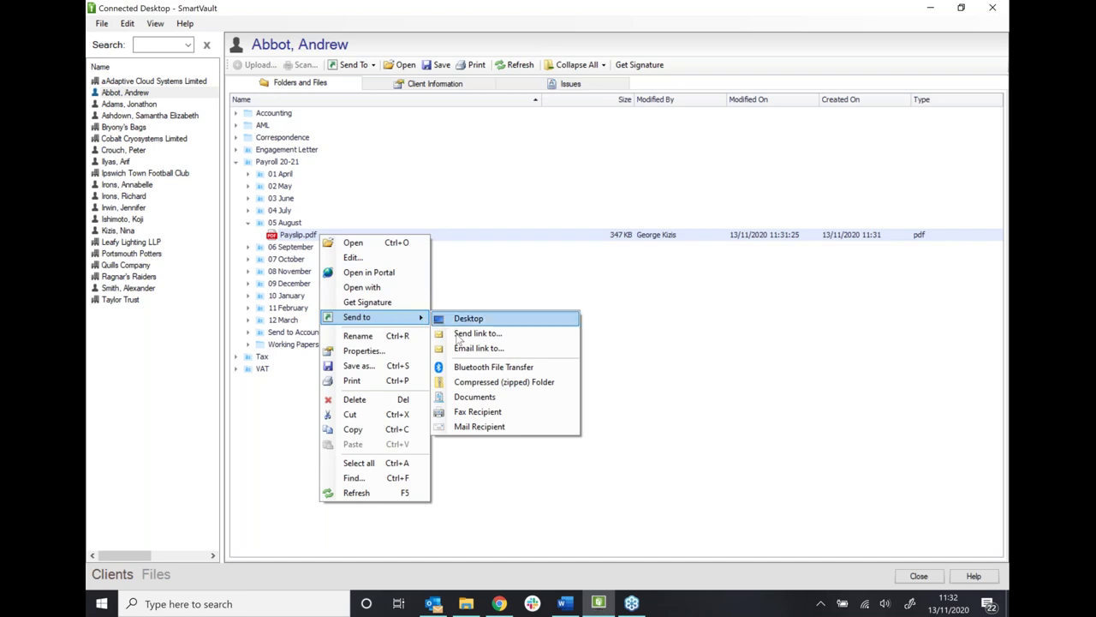
pyautogui.click(485, 428)
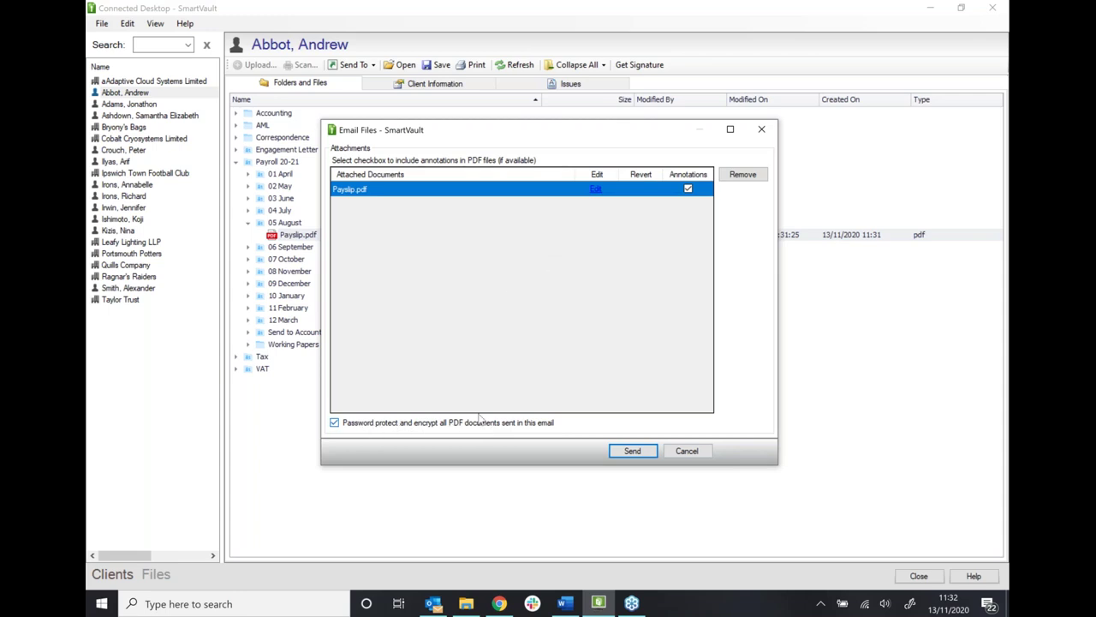
pyautogui.click(634, 452)
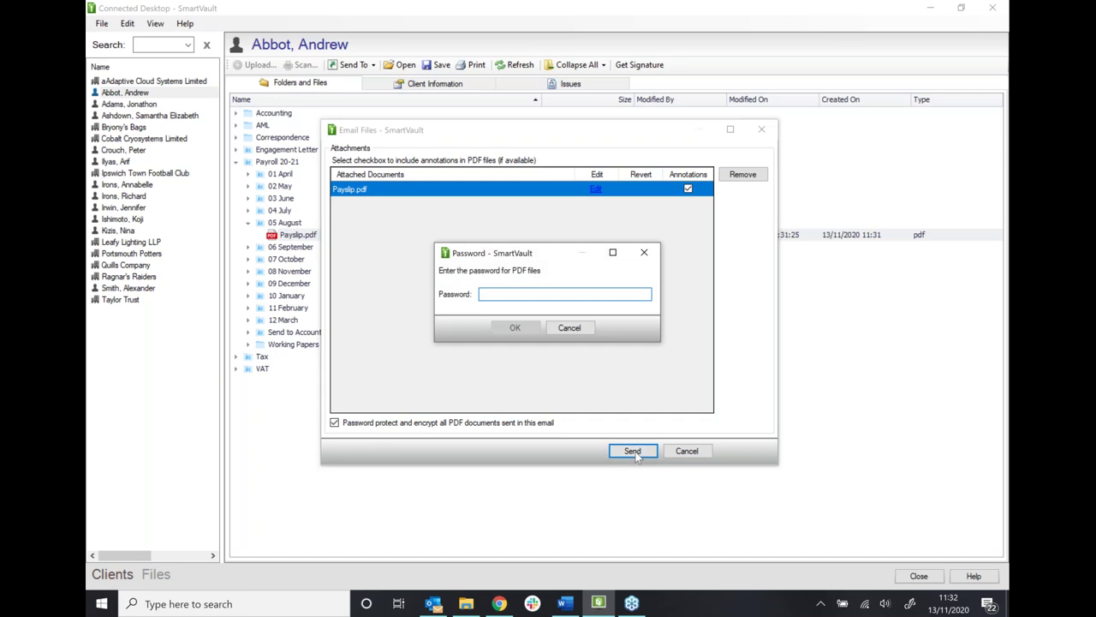
pyautogui.write('****')
pyautogui.press('Return')
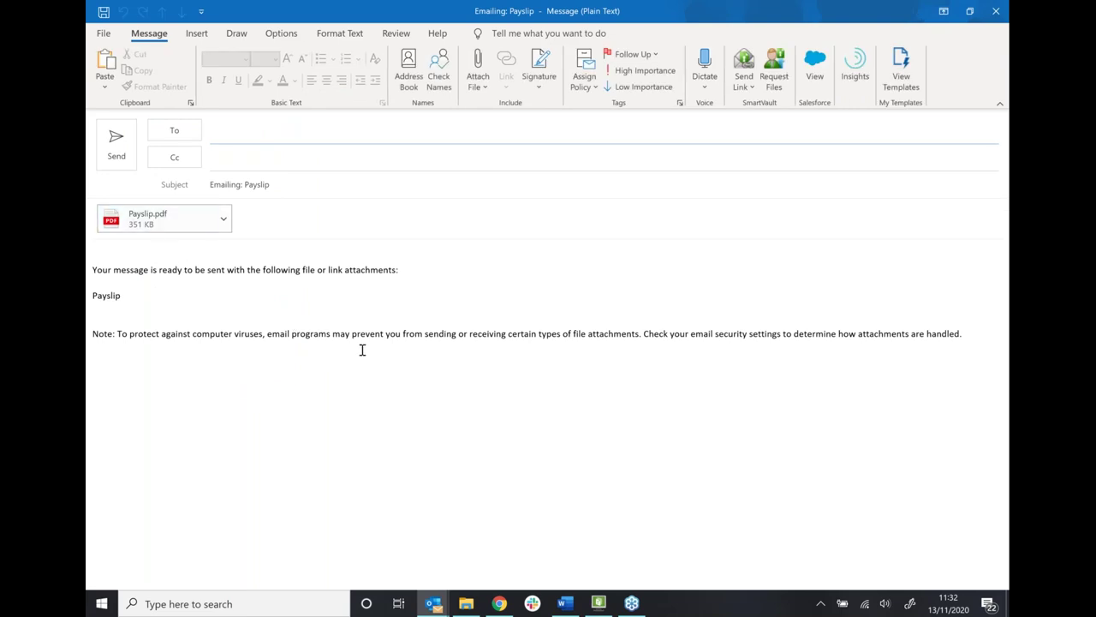
# - Open the email's Payslip.pdf attachment by entering the PDF password, and close both the PDF and the unsent message
pyautogui.click(155, 225)
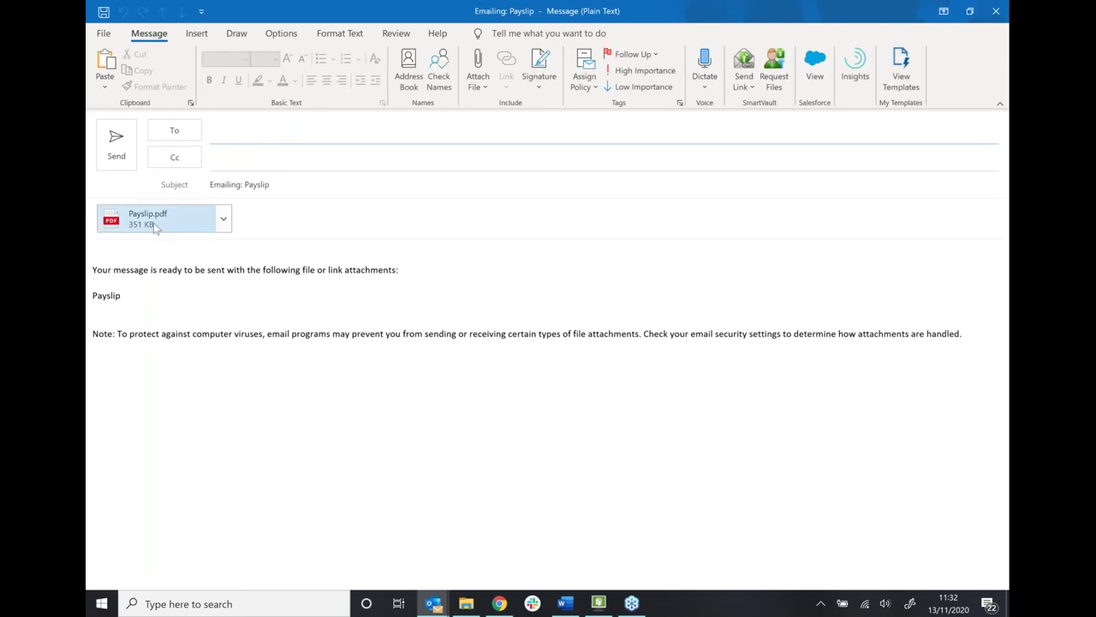
pyautogui.doubleClick(155, 226)
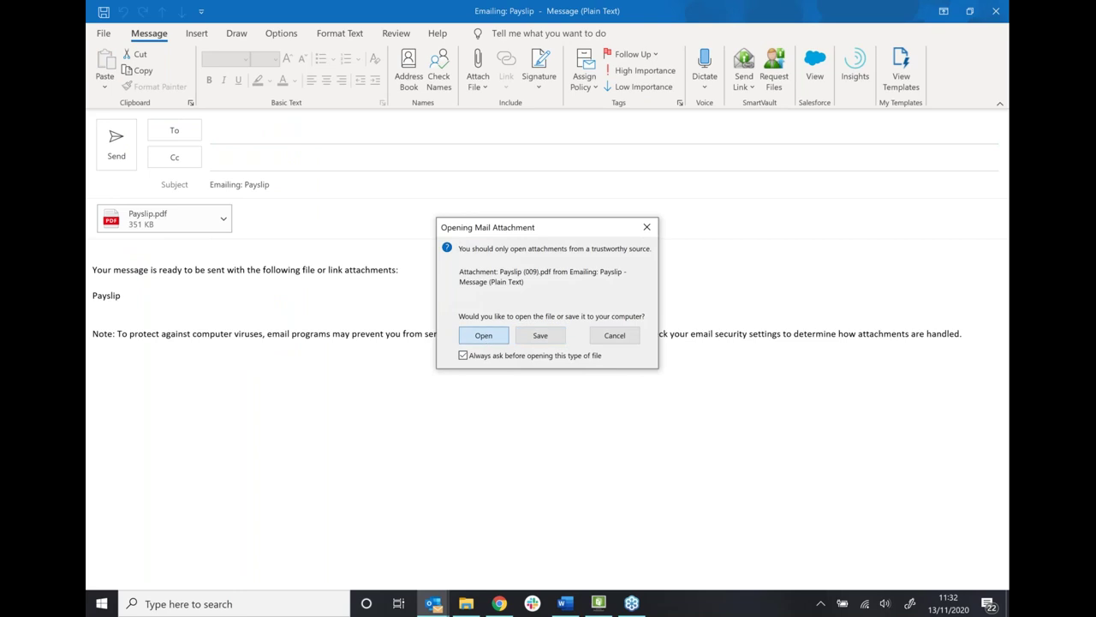
pyautogui.click(486, 334)
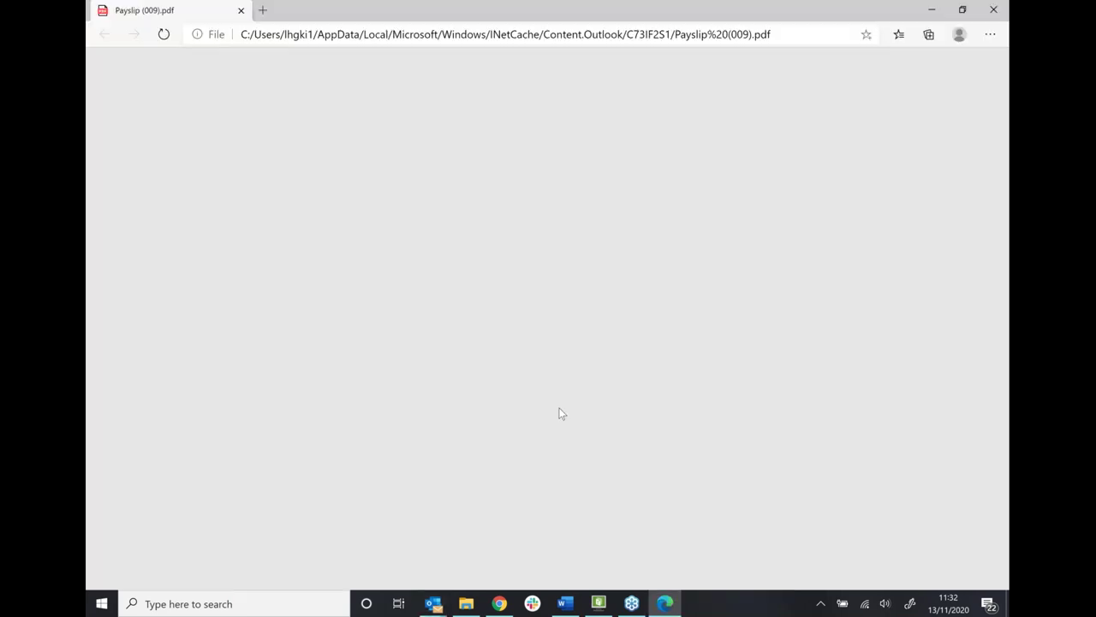
pyautogui.write('****')
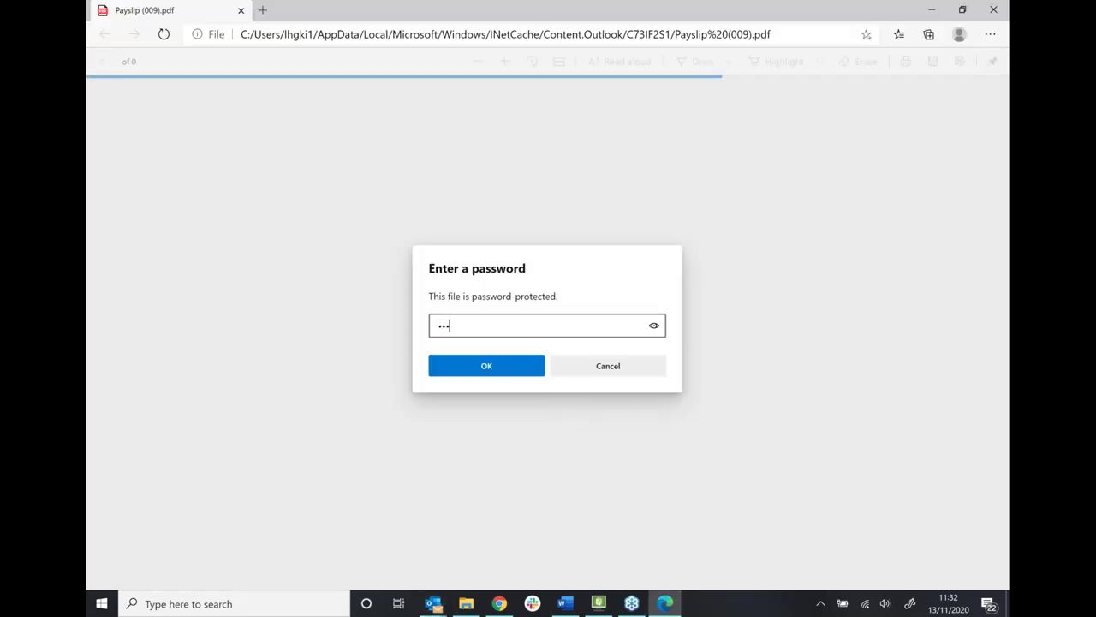
pyautogui.press('Return')
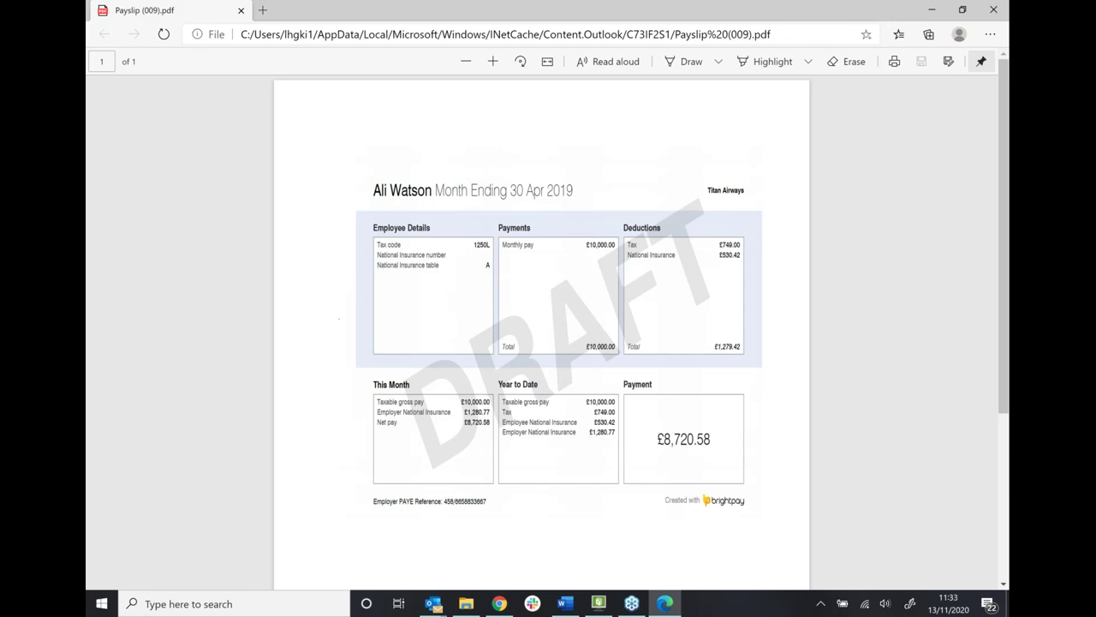
pyautogui.click(240, 10)
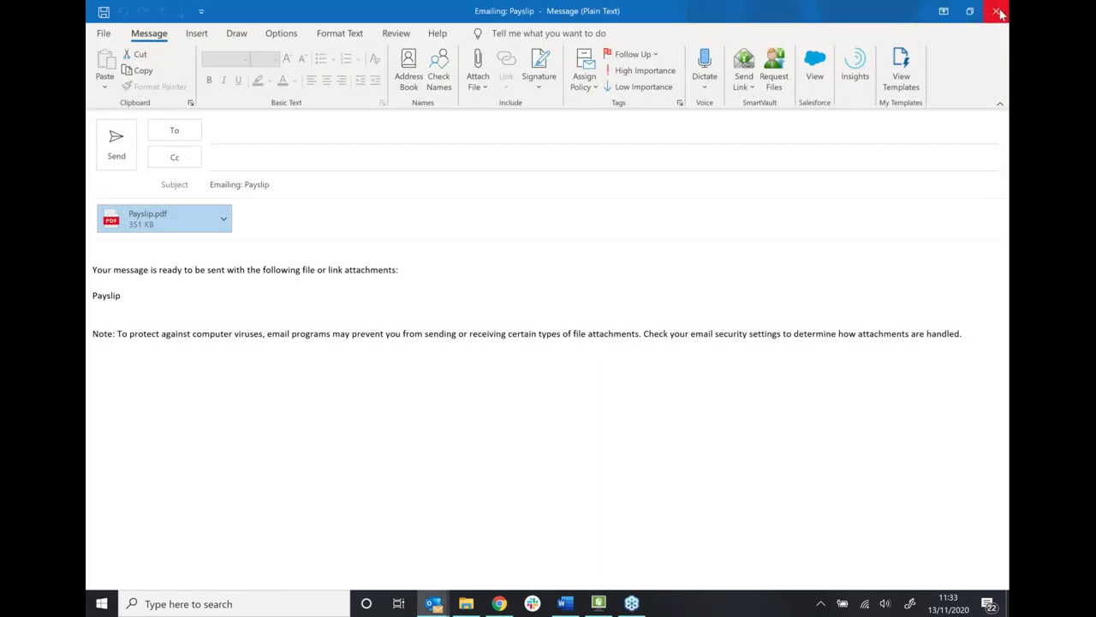
pyautogui.click(997, 12)
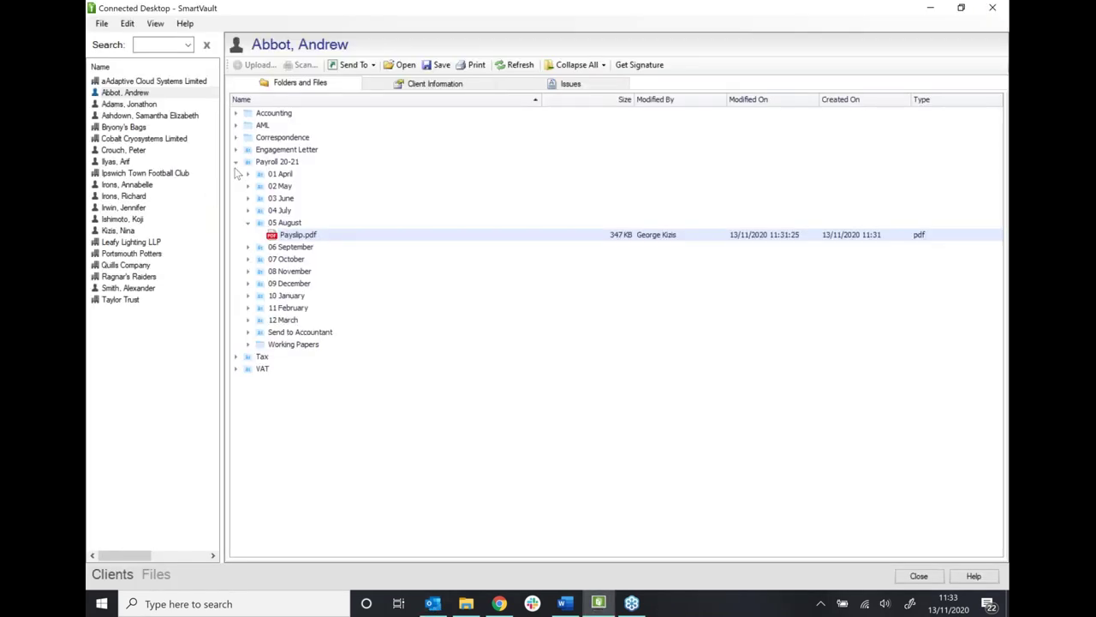
# - Collapse Payroll 20-21, expand the client's Correspondence folder, and open the "Statement of final accounts" email in Outlook
pyautogui.click(236, 162)
pyautogui.click(236, 137)
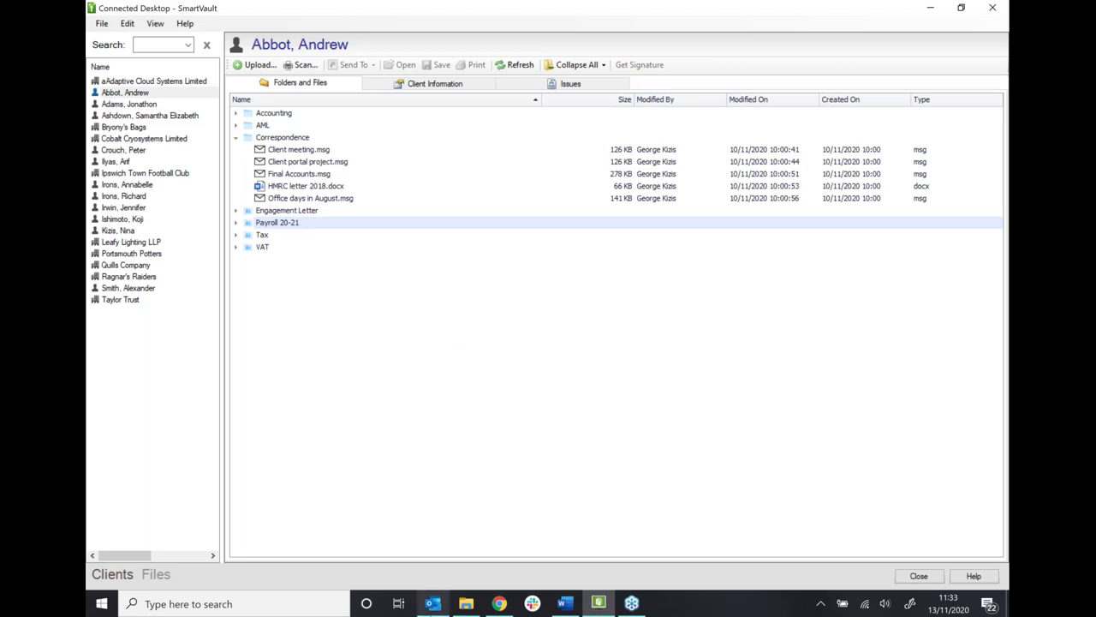
pyautogui.click(433, 603)
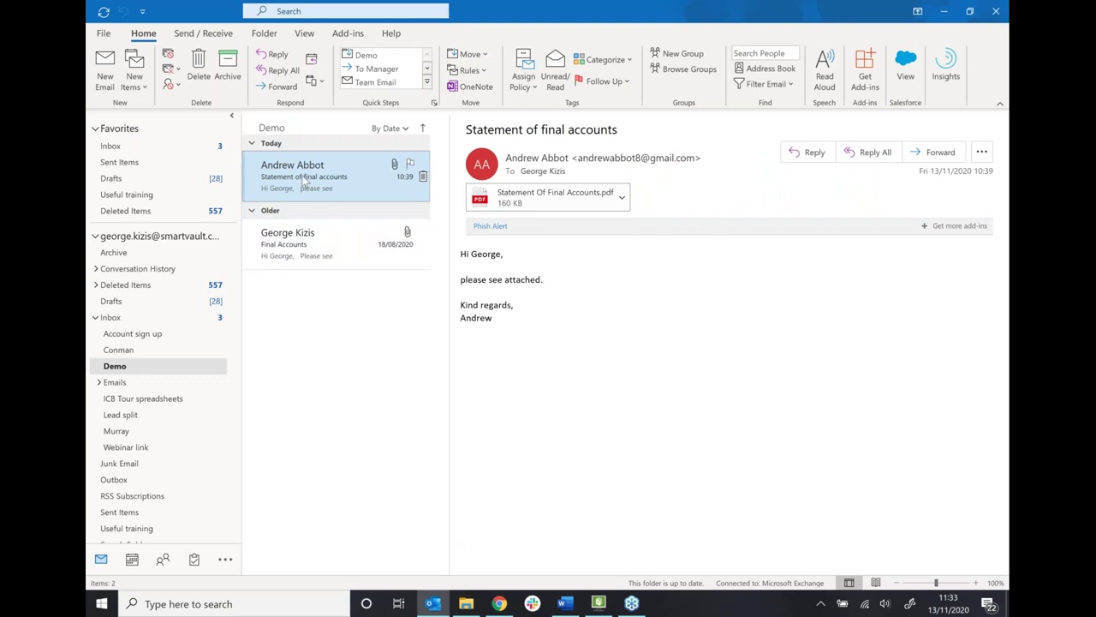
pyautogui.doubleClick(305, 180)
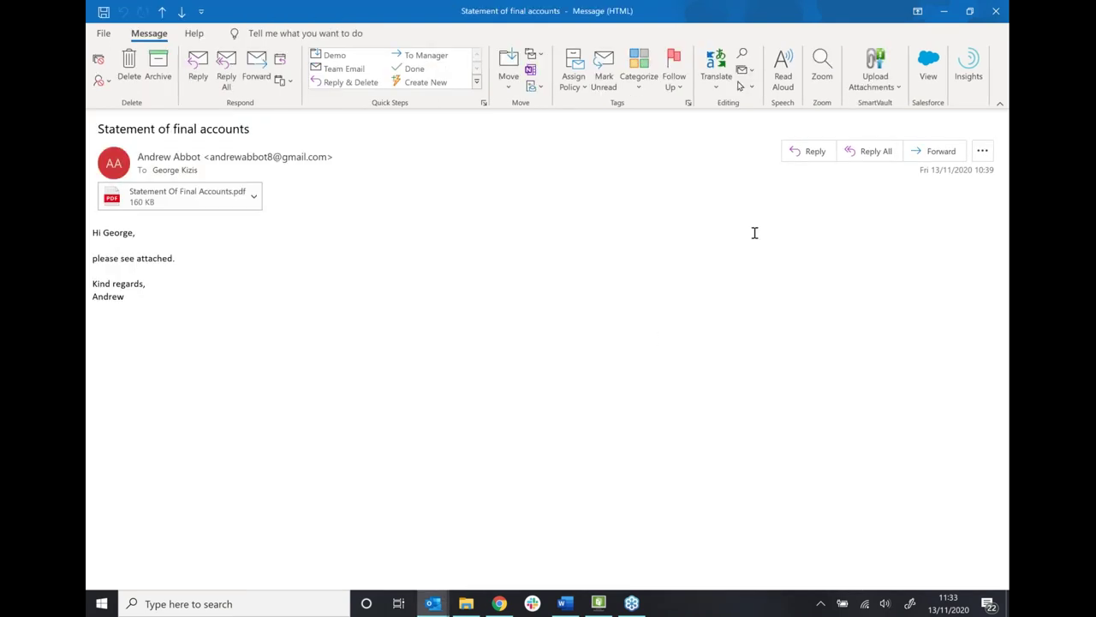
# - Upload the email's Statement Of Final Accounts.pdf attachment to the client's Correspondence folder in SmartVault and close the email
pyautogui.click(901, 88)
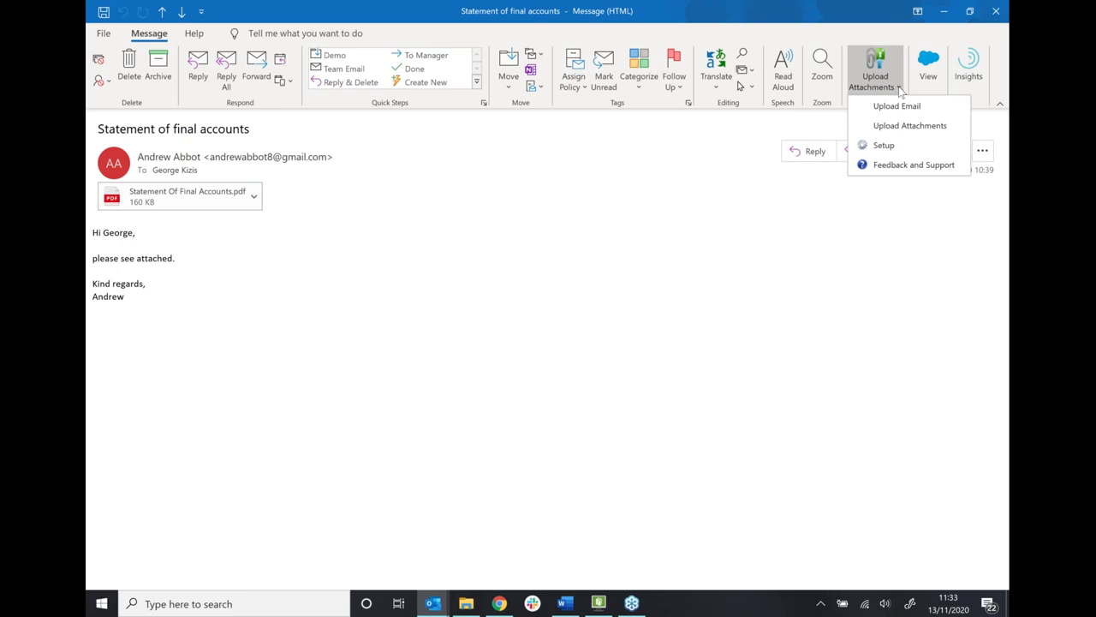
pyautogui.click(914, 129)
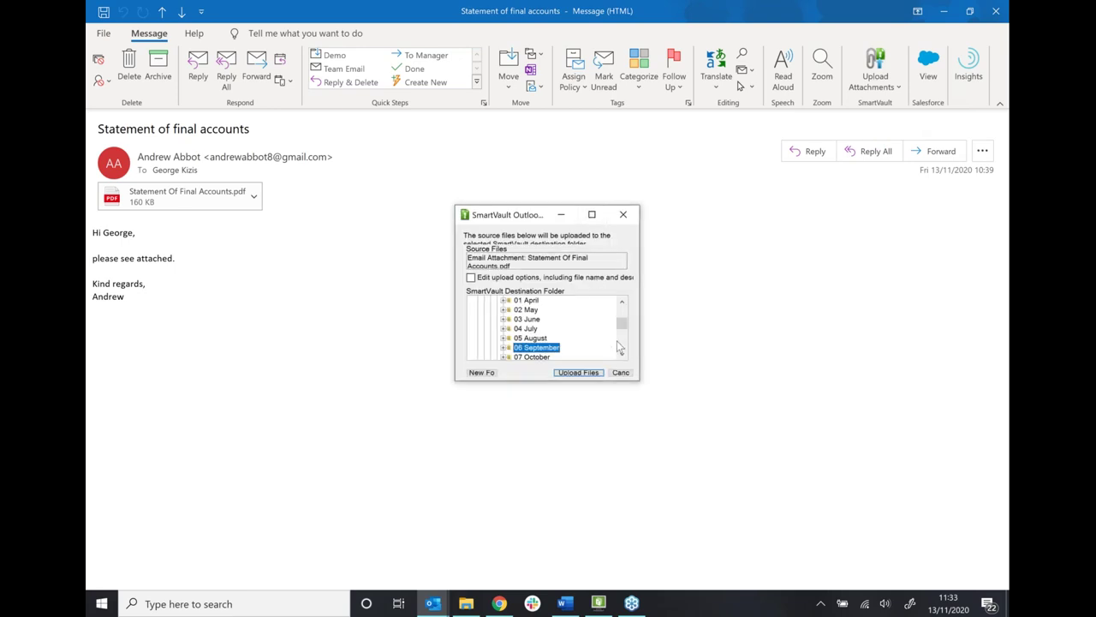
pyautogui.moveTo(636, 377); pyautogui.dragTo(740, 454)
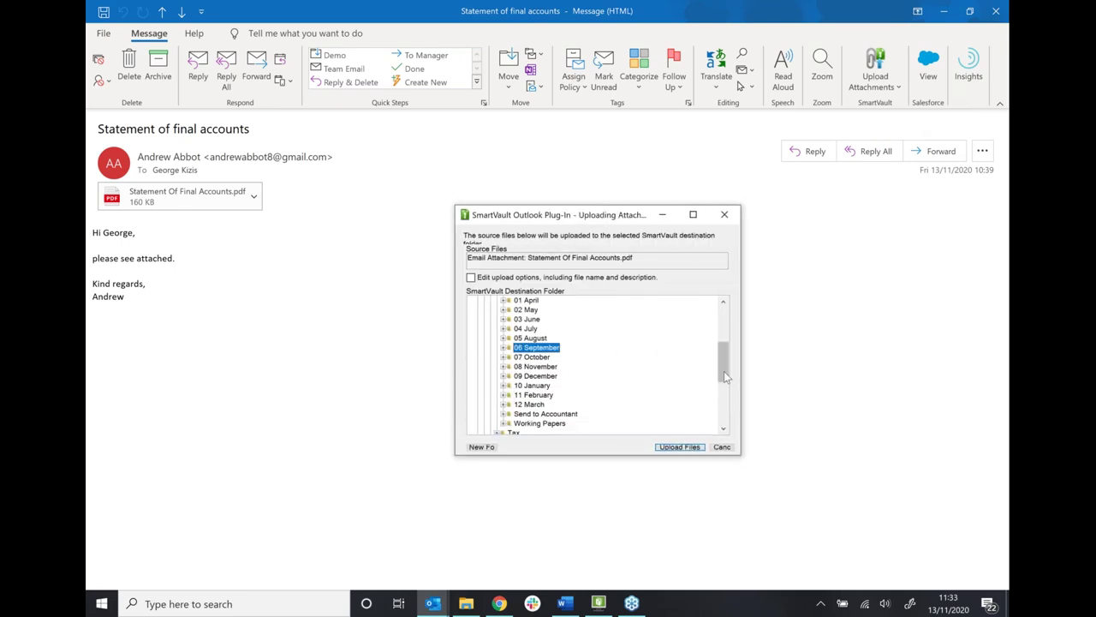
pyautogui.moveTo(725, 368); pyautogui.dragTo(726, 353)
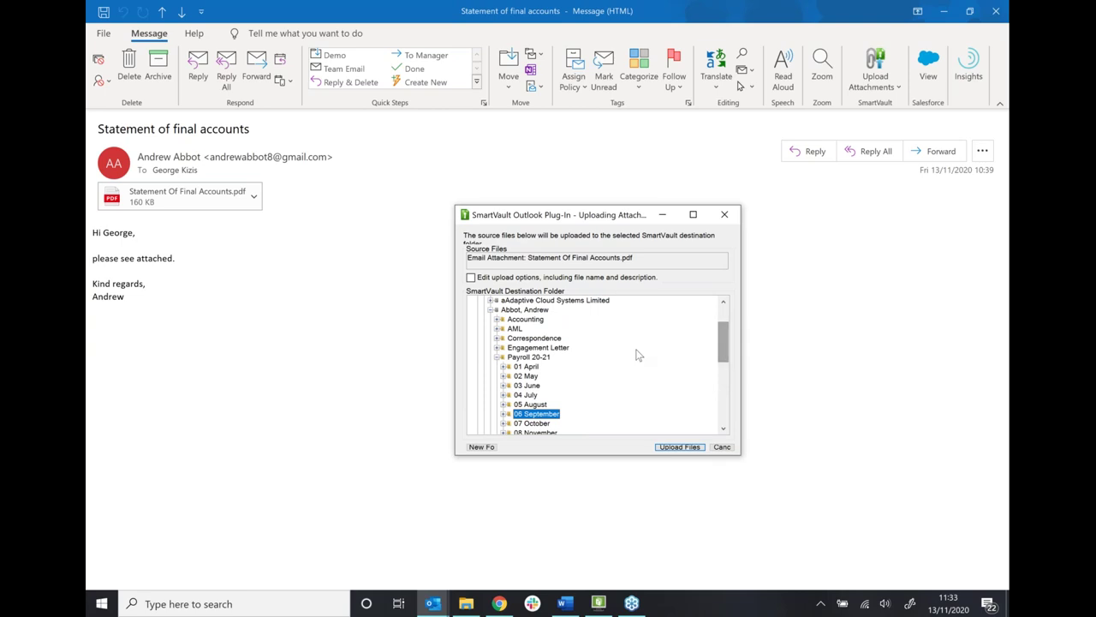
pyautogui.click(562, 342)
pyautogui.click(664, 450)
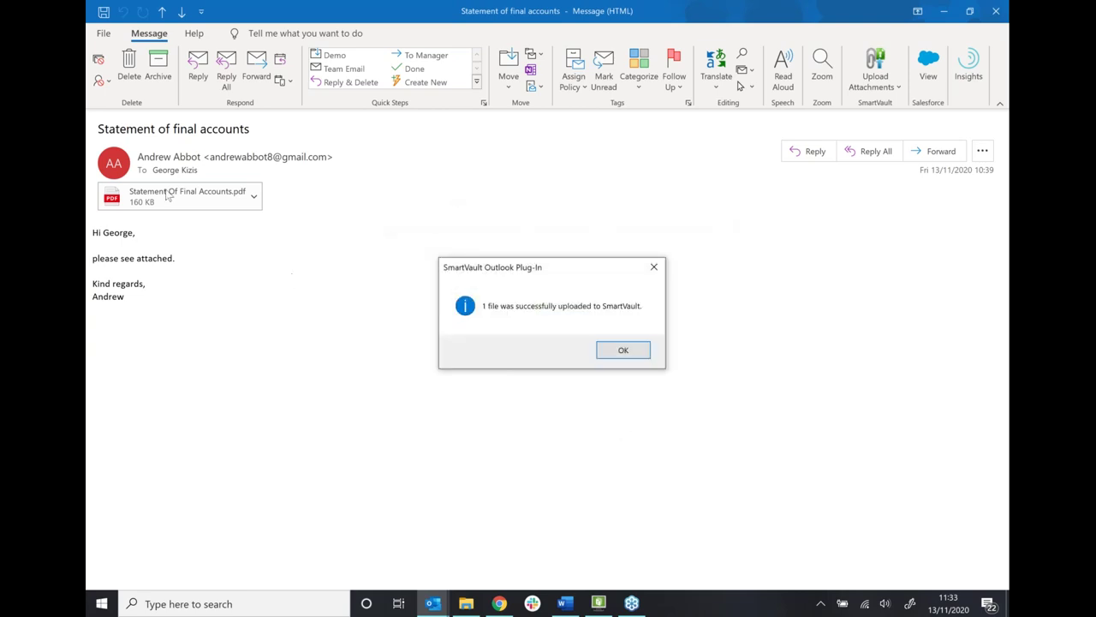
pyautogui.click(625, 352)
pyautogui.click(996, 10)
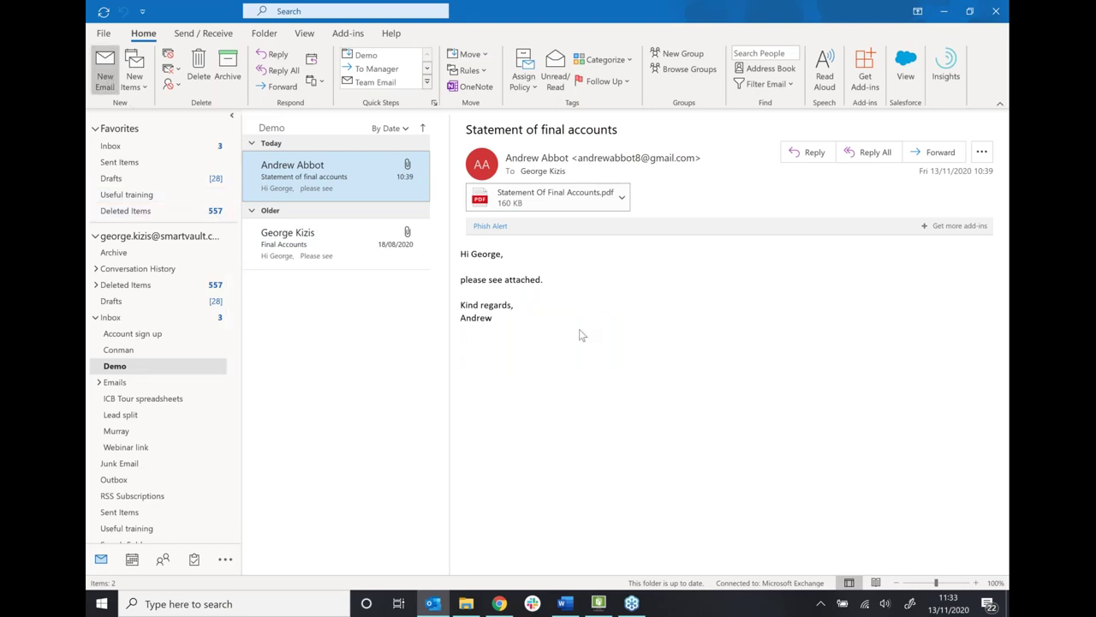
# - Create a new email and insert a SmartVault link to the client's Client Source Documents folder under Tax 21-22
pyautogui.hotkey('ctrl', 'n')
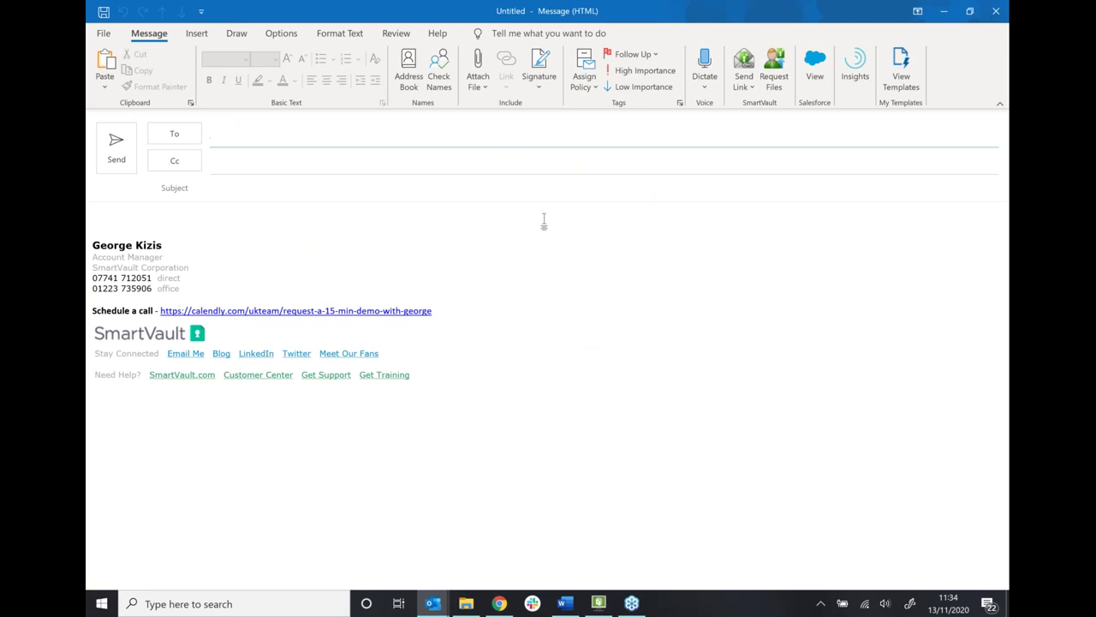
pyautogui.click(752, 89)
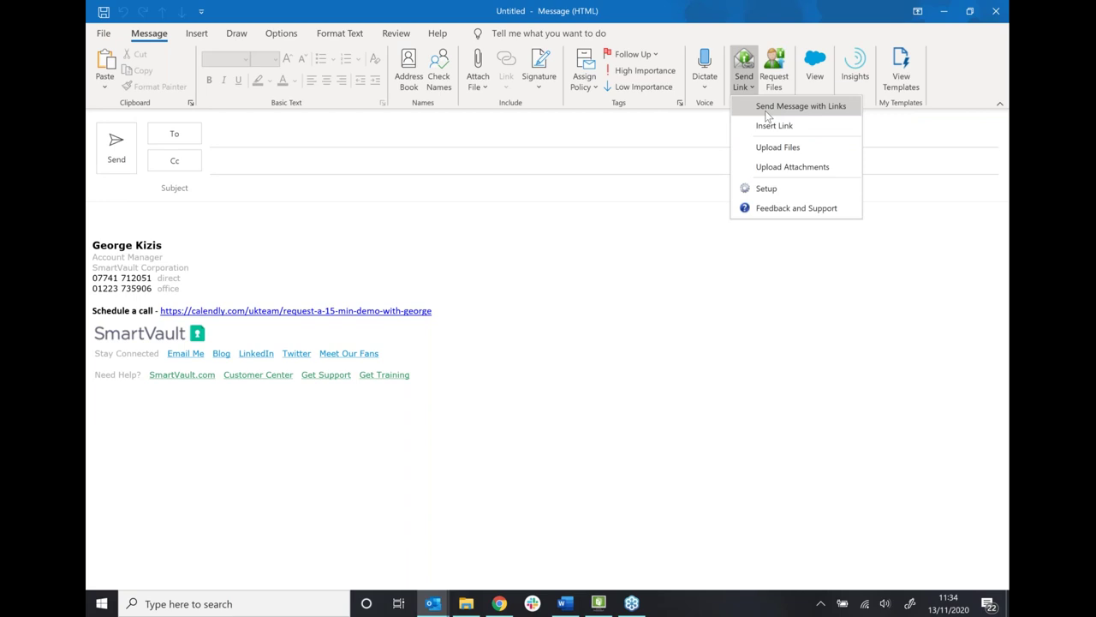
pyautogui.click(770, 131)
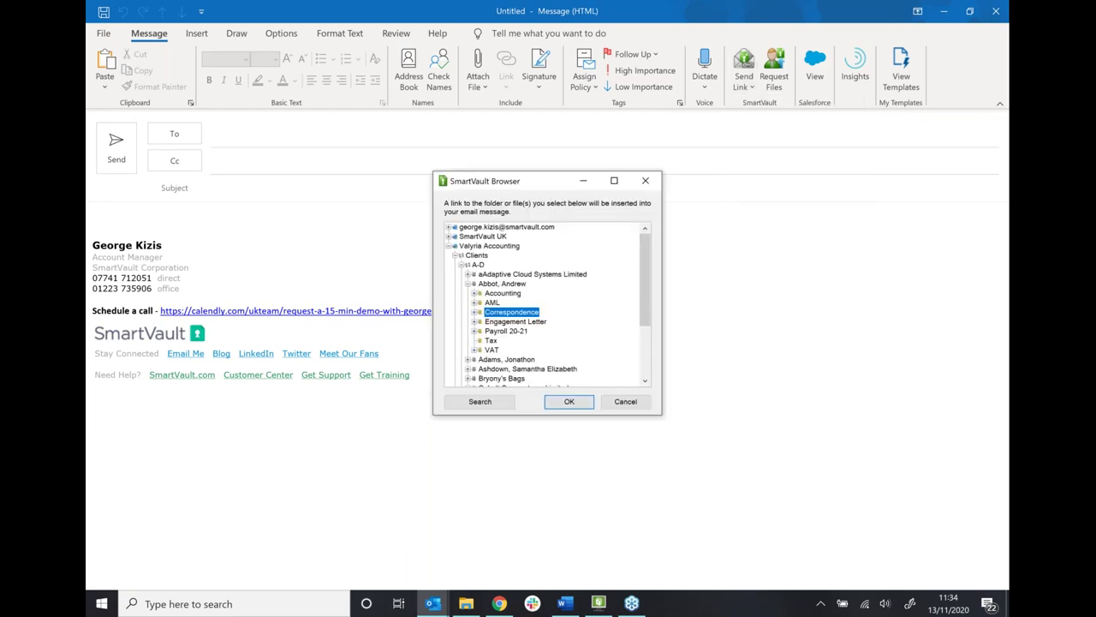
pyautogui.doubleClick(491, 340)
pyautogui.click(481, 378)
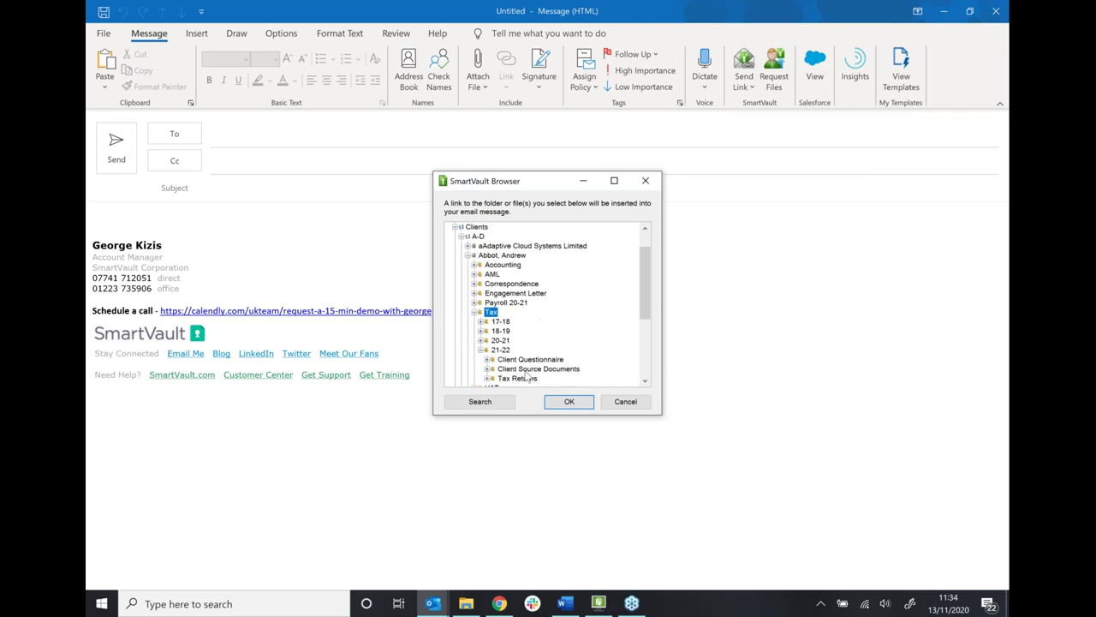
pyautogui.click(531, 369)
pyautogui.click(567, 401)
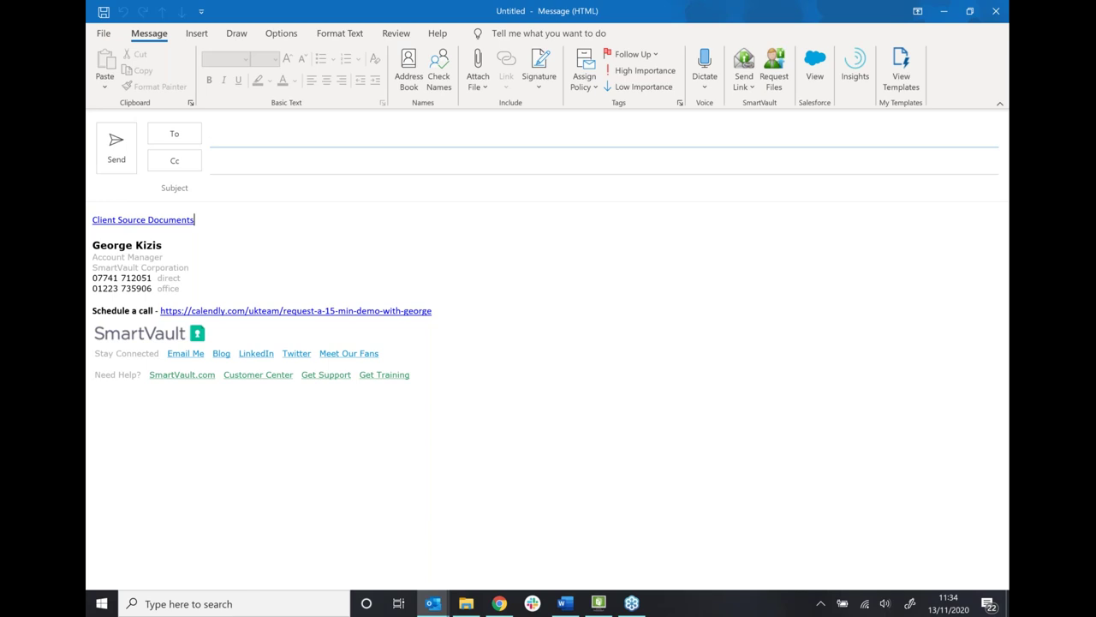
# - Close the unsent email, switch back to the Connected Desktop, and collapse the client's Correspondence folder
pyautogui.click(996, 12)
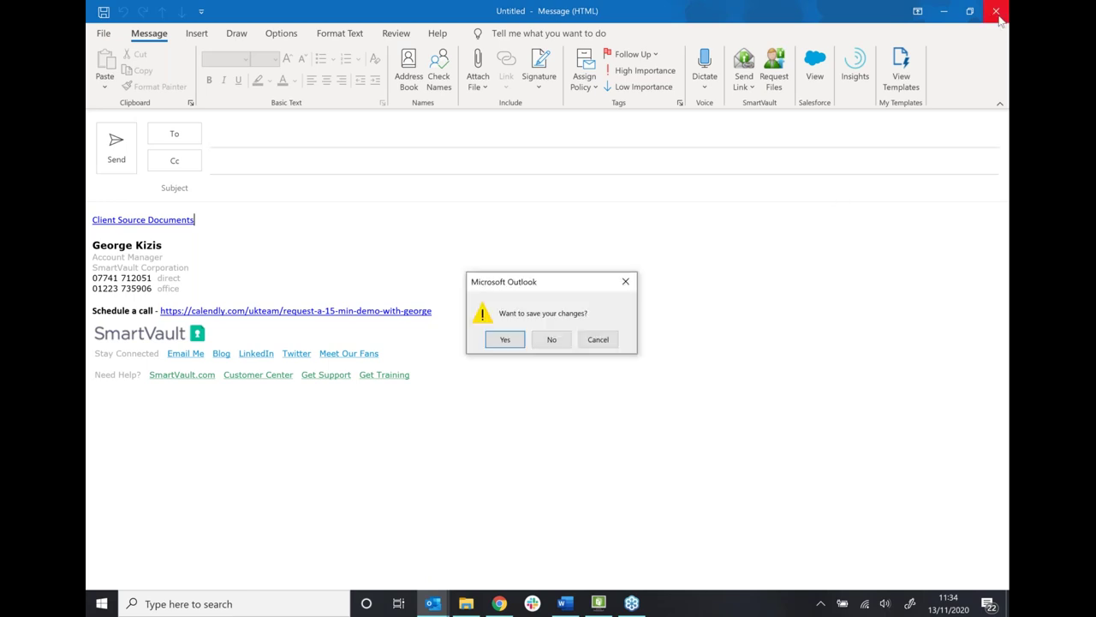
pyautogui.press('Return')
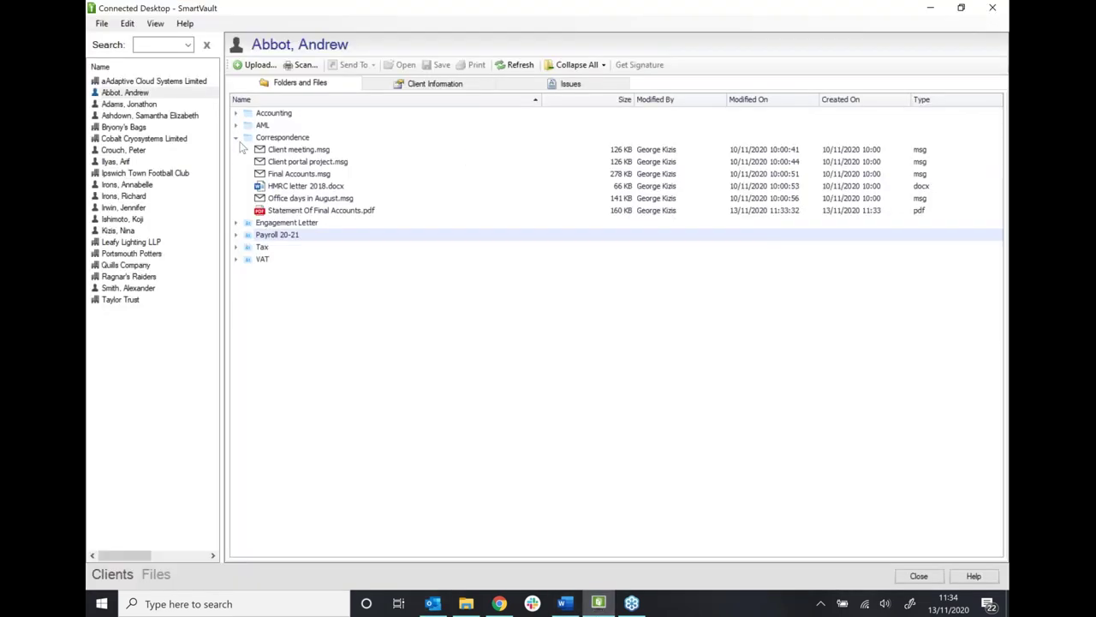
pyautogui.click(235, 139)
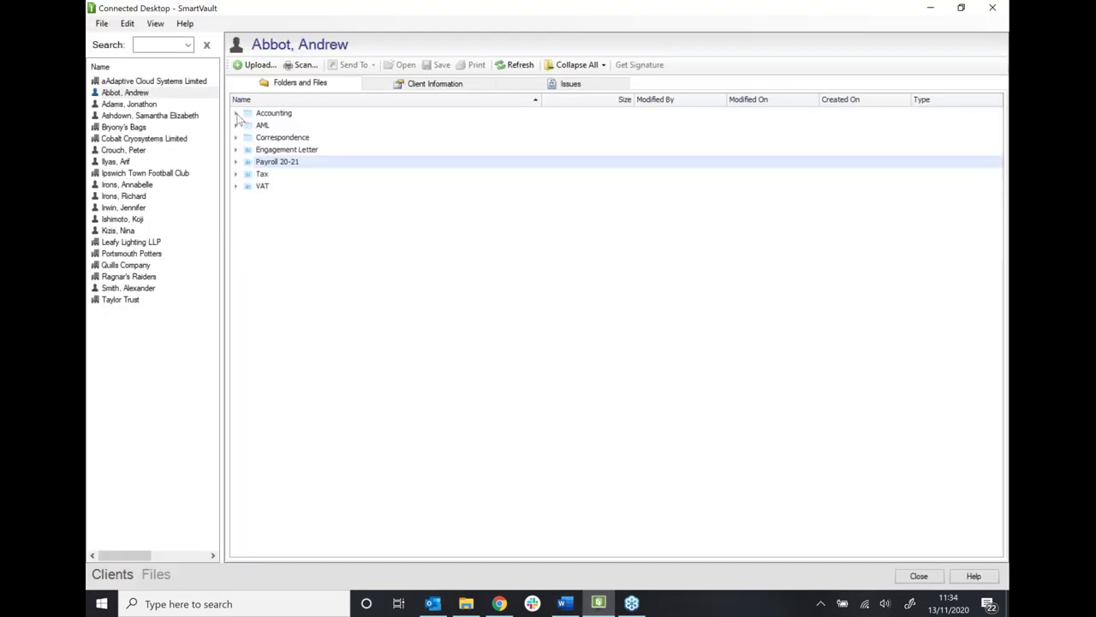
# - Expand the client's Accounting folder and open Final Accounts.pdf for editing
pyautogui.click(236, 114)
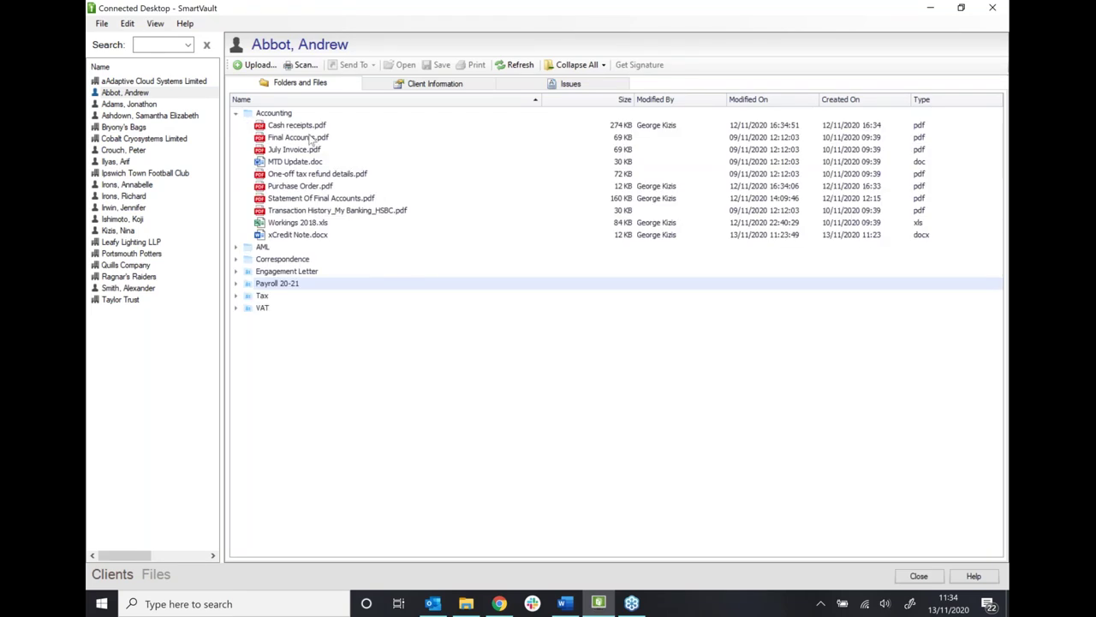
pyautogui.click(310, 138)
pyautogui.rightClick(312, 141)
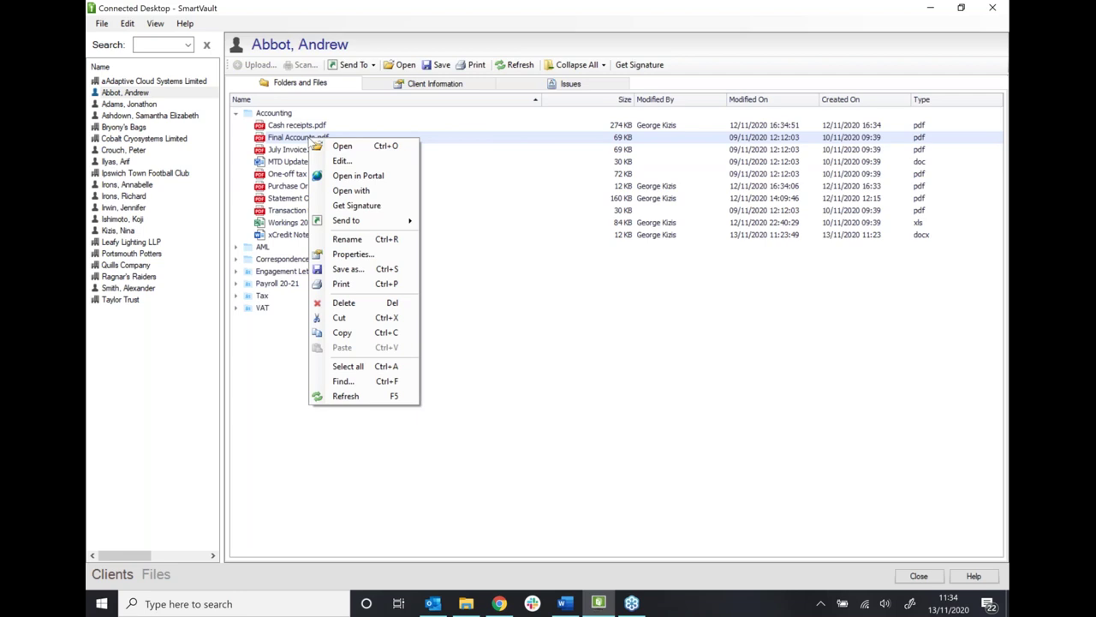
pyautogui.click(342, 161)
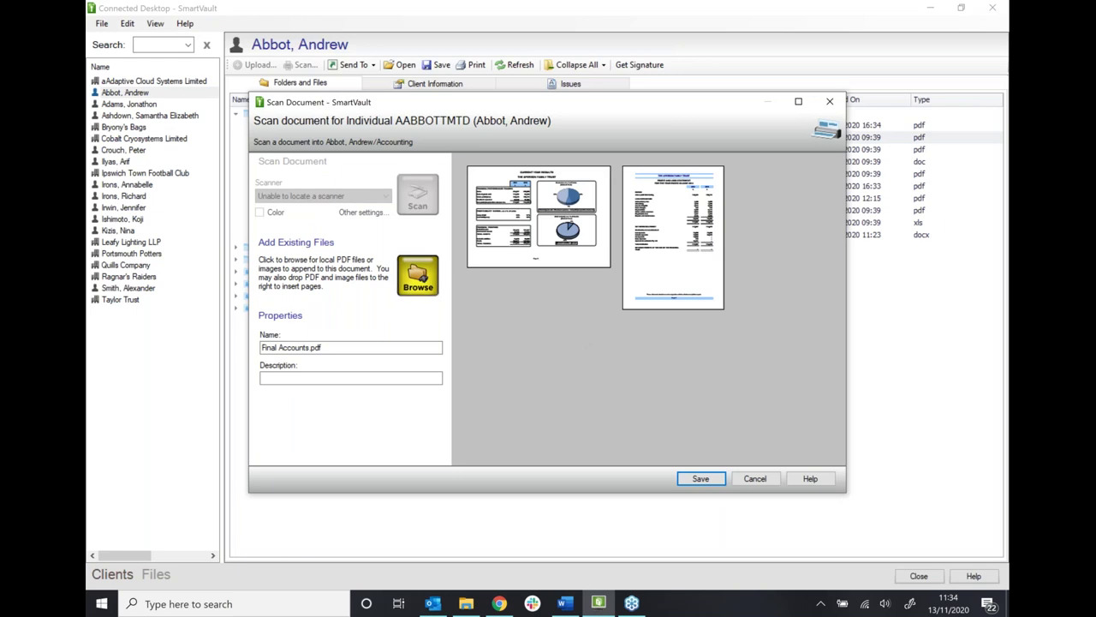
# - Append the Statement Of Final Accounts PDF from Documents and try moving its page ahead of the document's second page
pyautogui.scroll(-2, 481, 377)
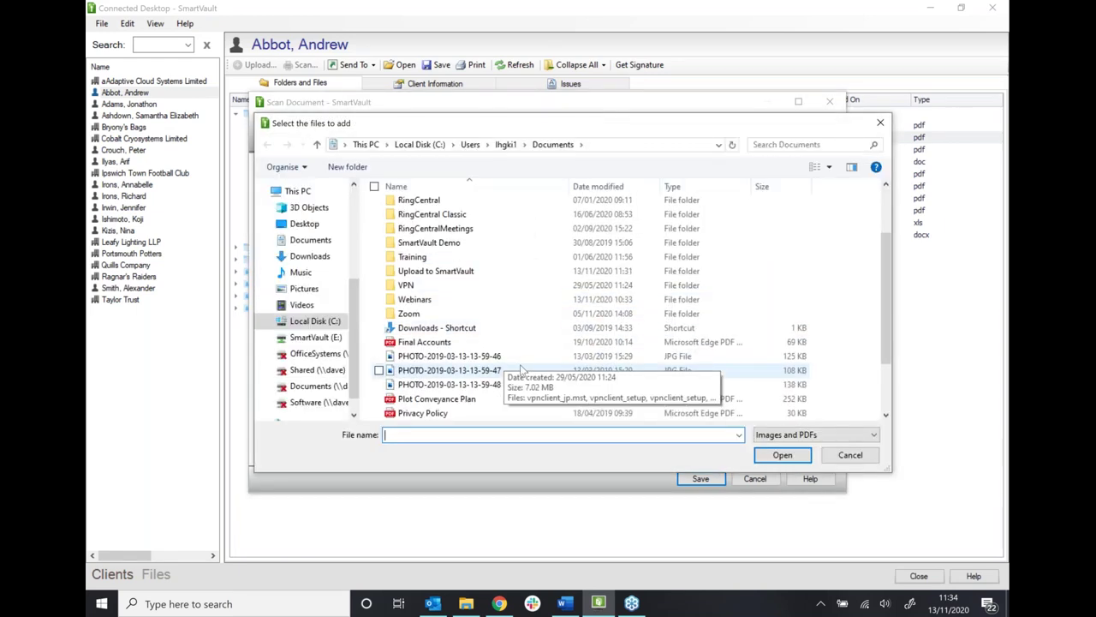
pyautogui.scroll(-2, 481, 377)
pyautogui.click(480, 371)
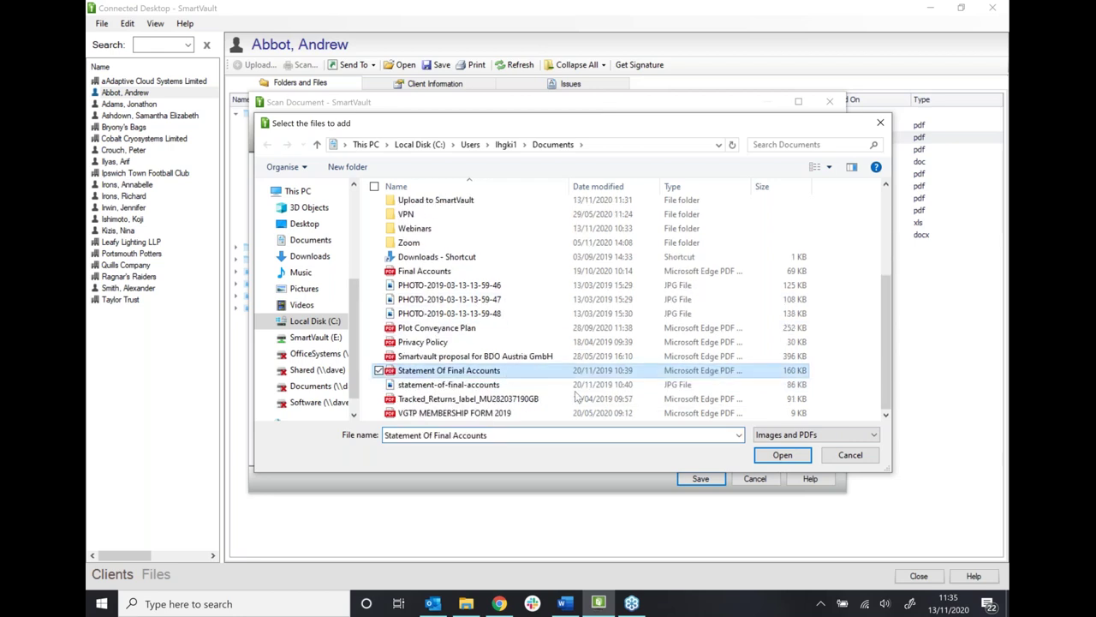
pyautogui.click(779, 455)
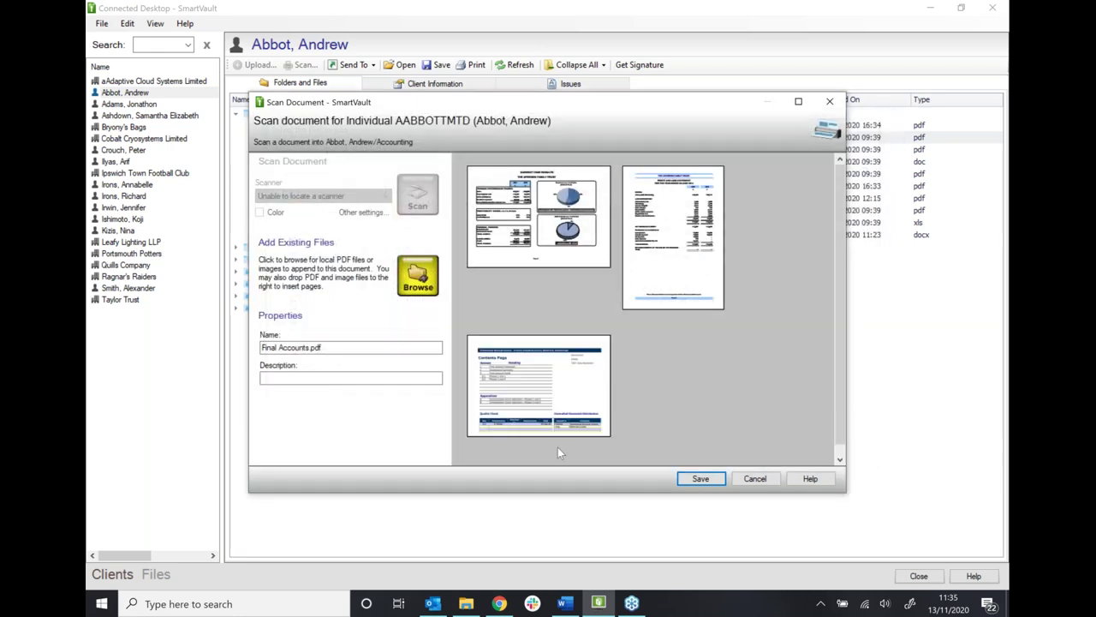
pyautogui.moveTo(555, 426); pyautogui.dragTo(552, 339)
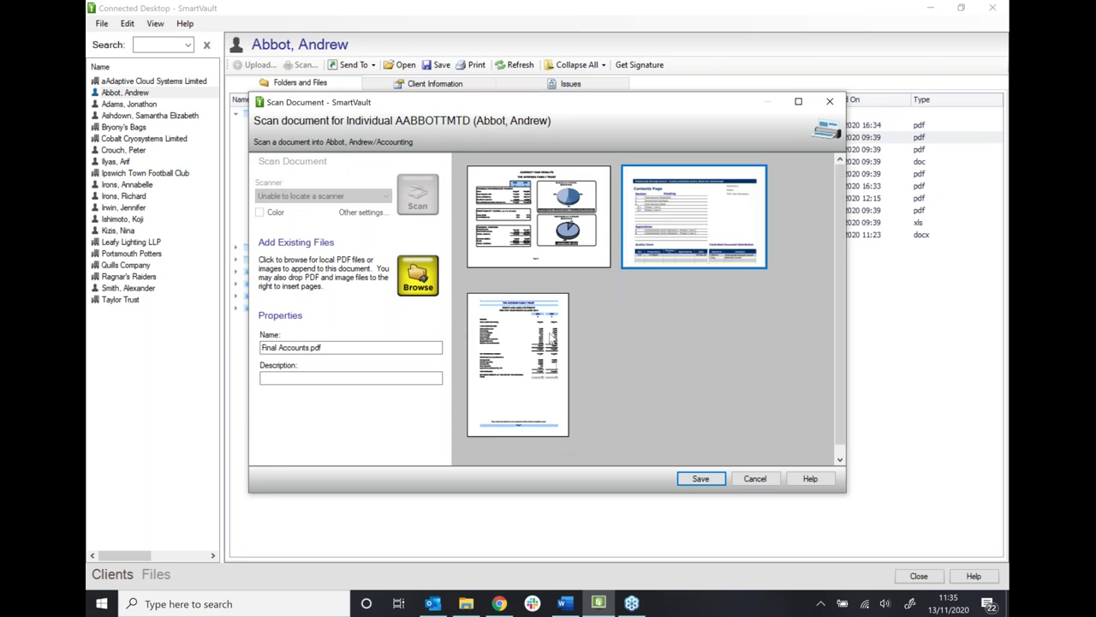
# - Zoom the first page to 100% and add a note reading "spoke to client" above the Financial Performance Figures table
pyautogui.rightClick(558, 226)
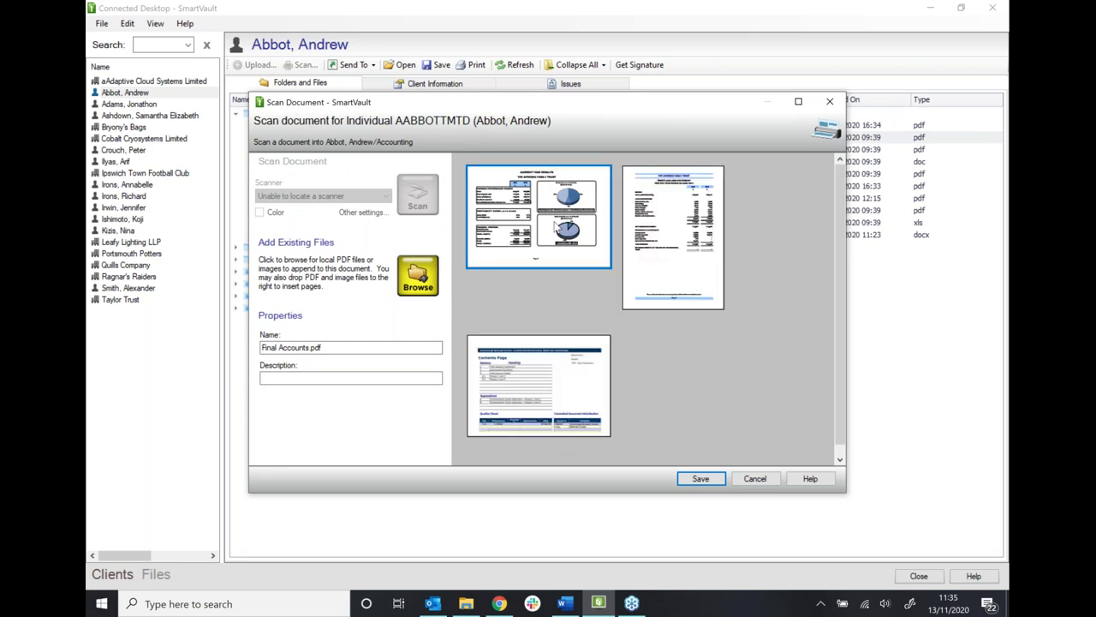
pyautogui.moveTo(600, 246)
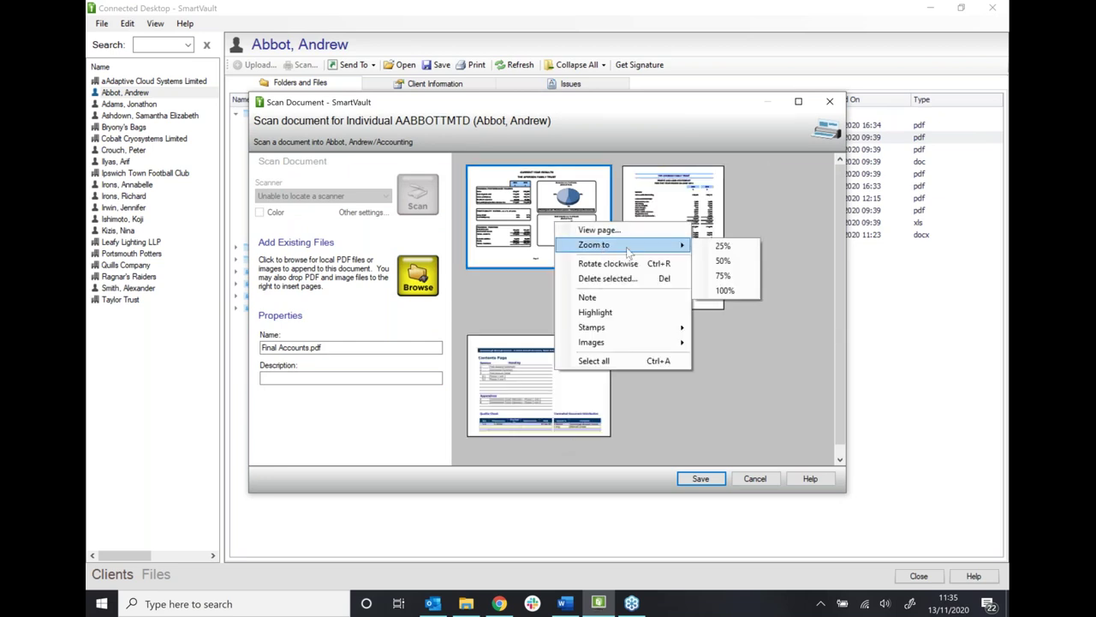
pyautogui.click(726, 291)
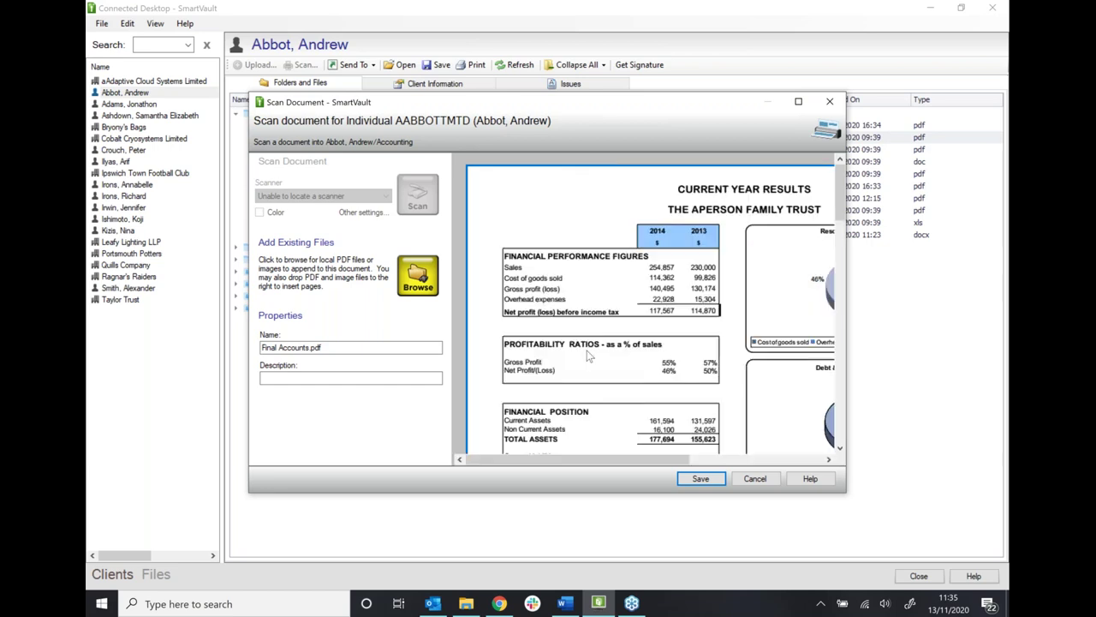
pyautogui.rightClick(517, 242)
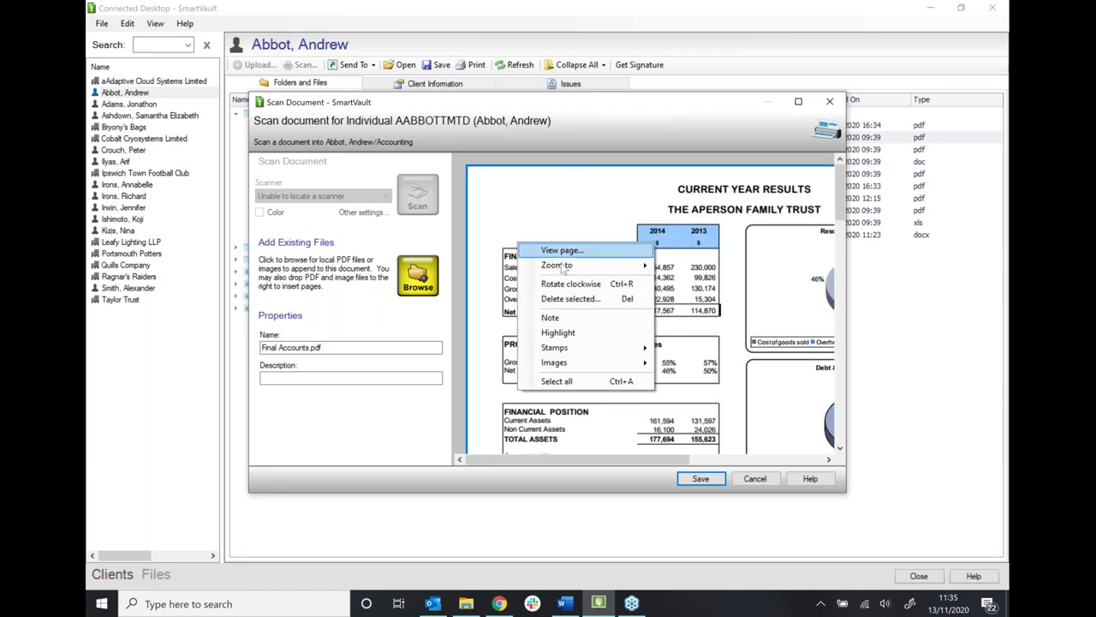
pyautogui.click(580, 317)
pyautogui.write('spoke to')
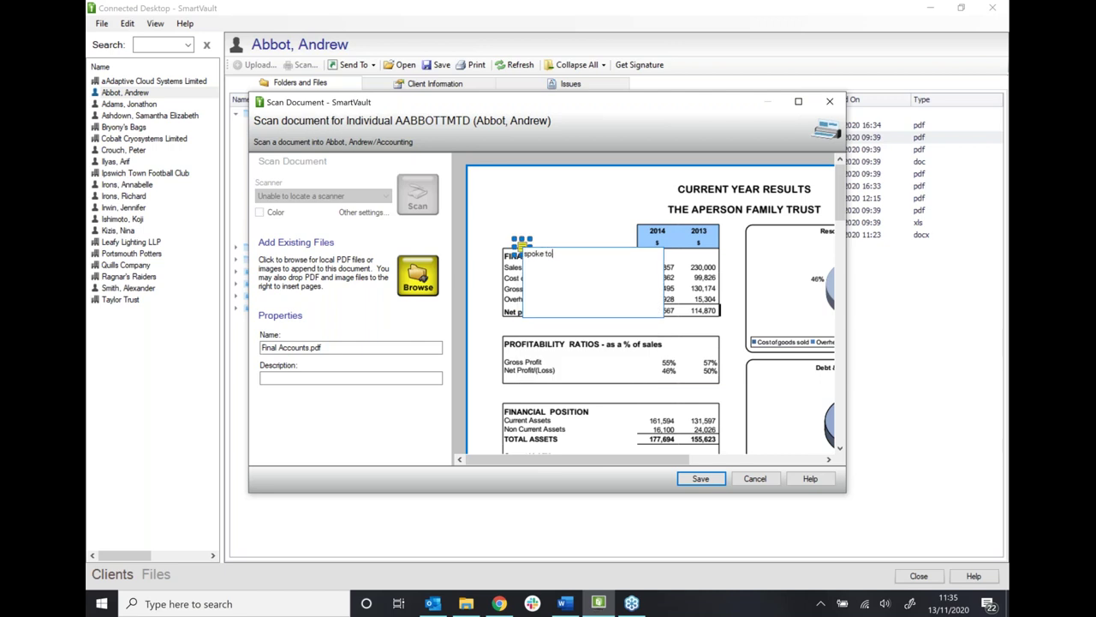
pyautogui.write(' client')
pyautogui.click(561, 230)
# - Highlight the "PROFITABILITY RATIOS - as a % of sales" heading on the first page
pyautogui.rightClick(561, 230)
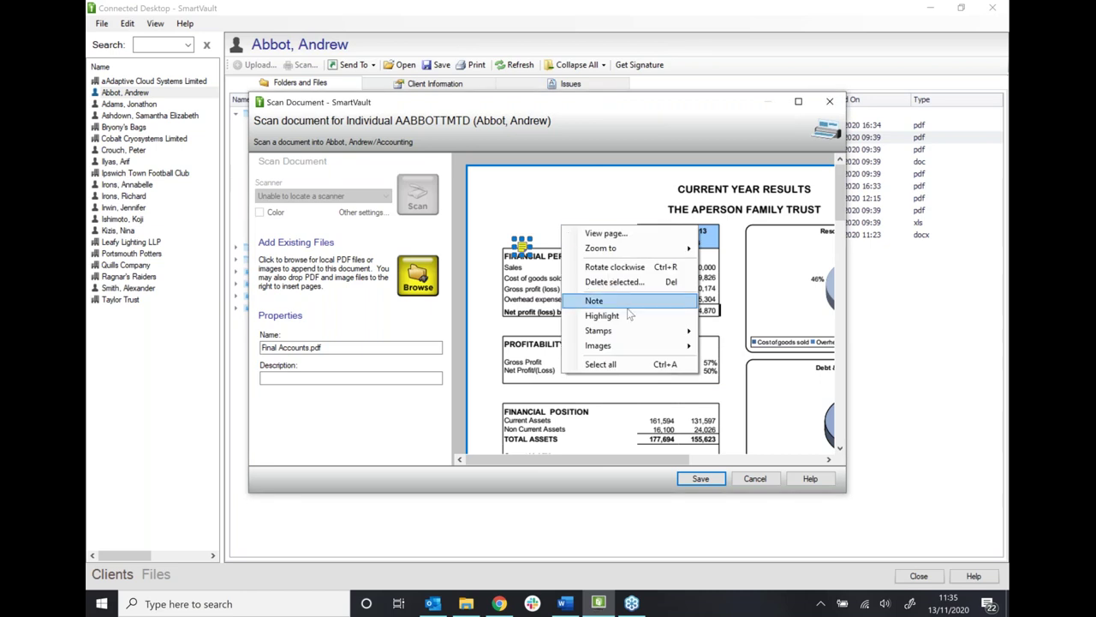
pyautogui.click(629, 315)
pyautogui.moveTo(498, 338); pyautogui.dragTo(670, 351)
# - Place an Approved stamp in the first page's upper-left corner and discard all edits to Final Accounts.pdf
pyautogui.rightClick(622, 322)
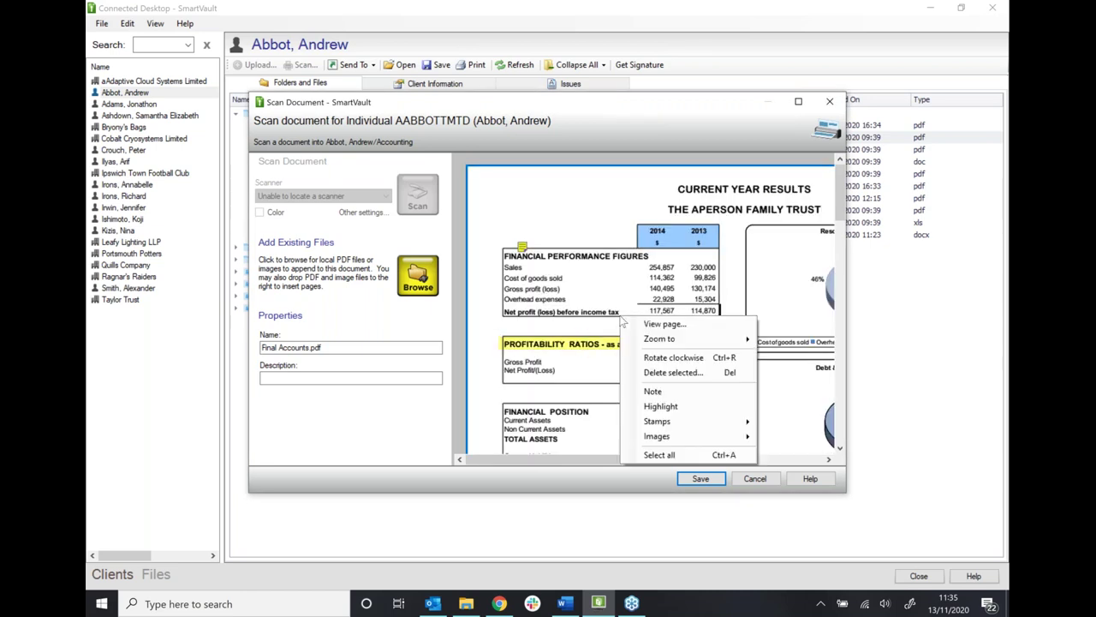
pyautogui.moveTo(699, 428)
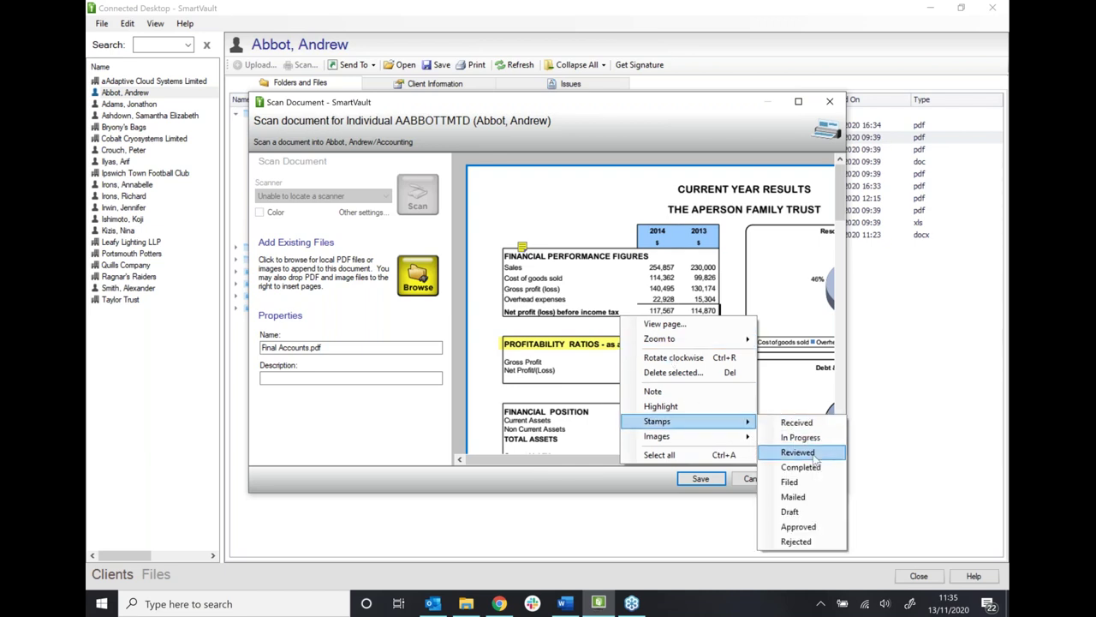
pyautogui.click(798, 526)
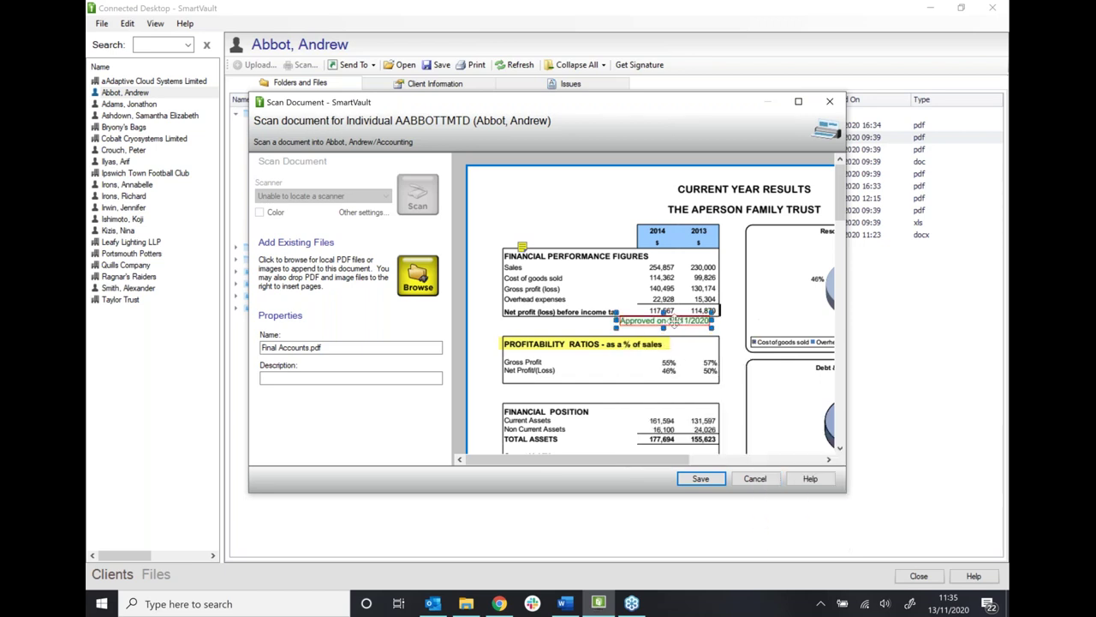
pyautogui.moveTo(677, 322); pyautogui.dragTo(545, 189)
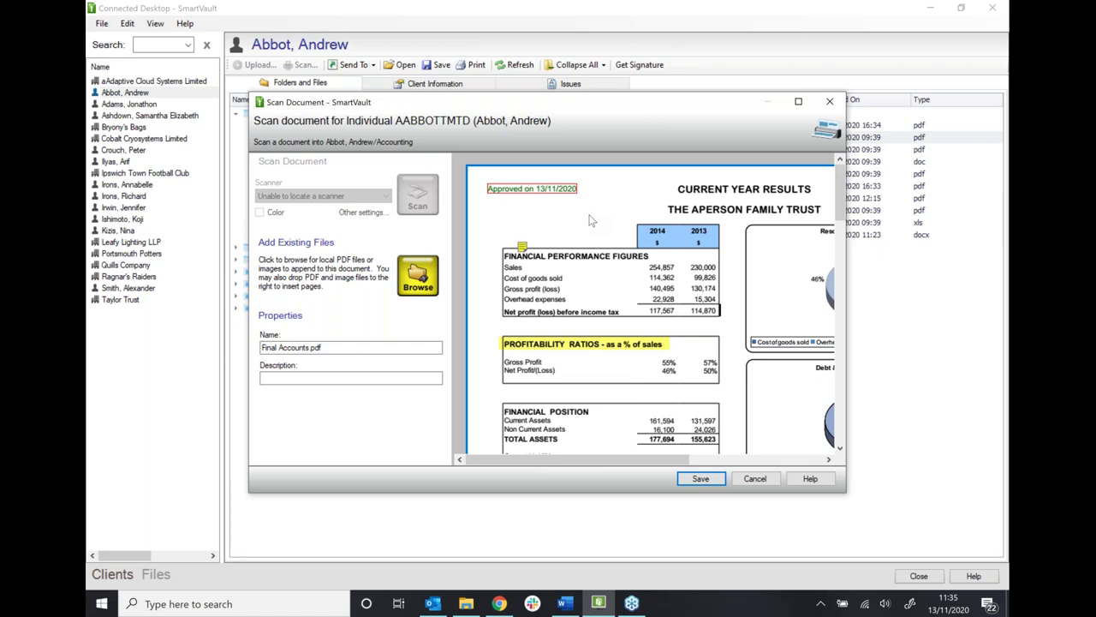
pyautogui.click(758, 479)
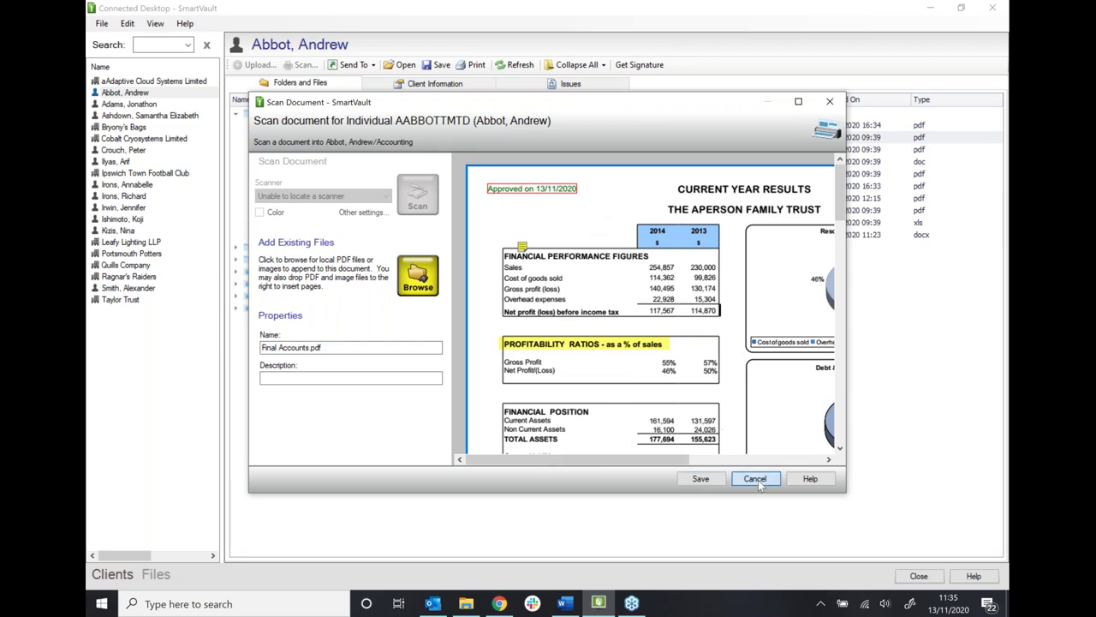
pyautogui.click(589, 351)
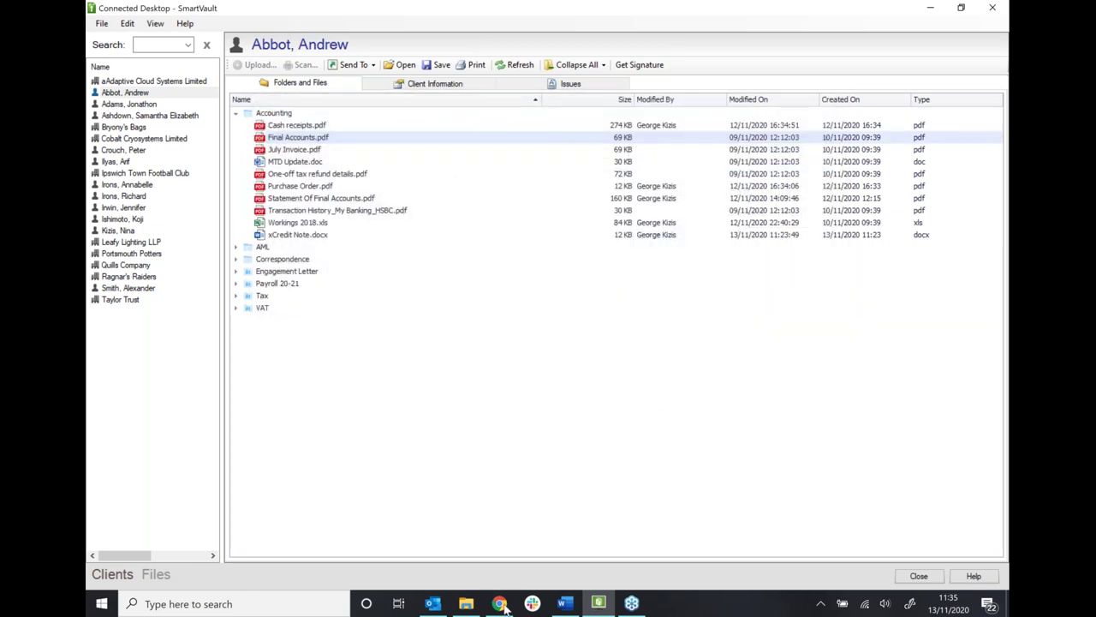
# - Switch to the SmartVault portal in Chrome and sign out of the current account
pyautogui.moveTo(503, 605)
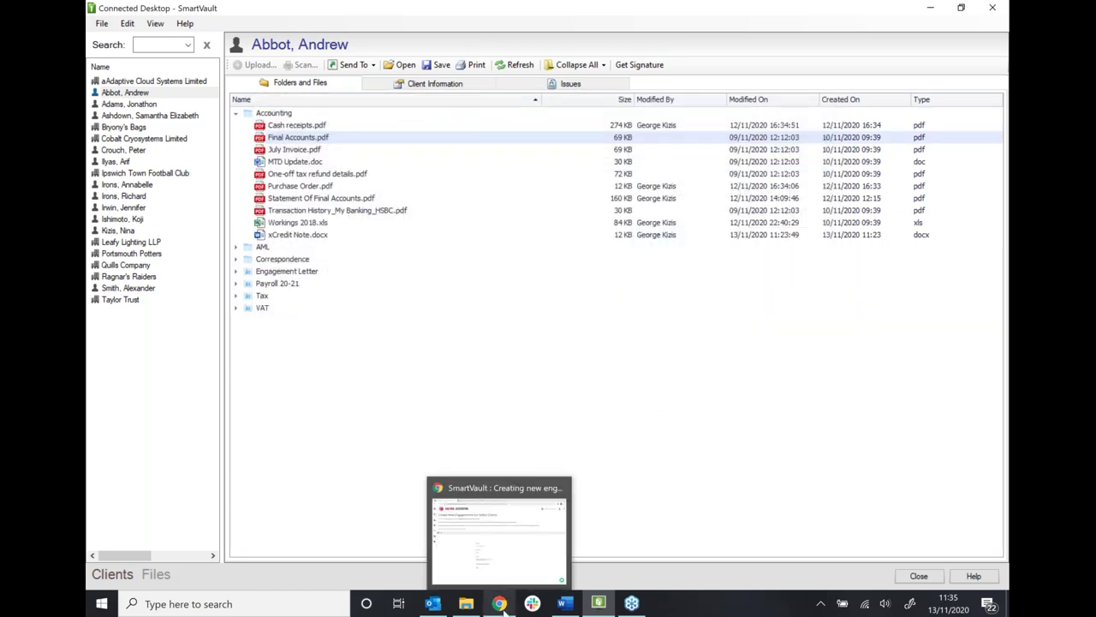
pyautogui.click(502, 556)
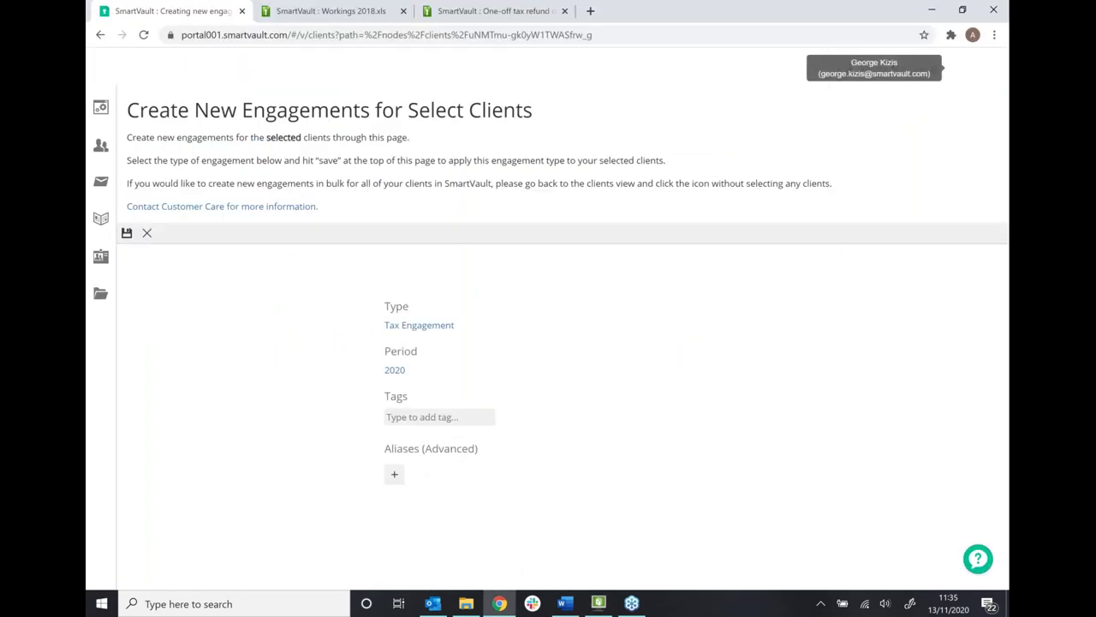
pyautogui.click(962, 79)
pyautogui.click(847, 235)
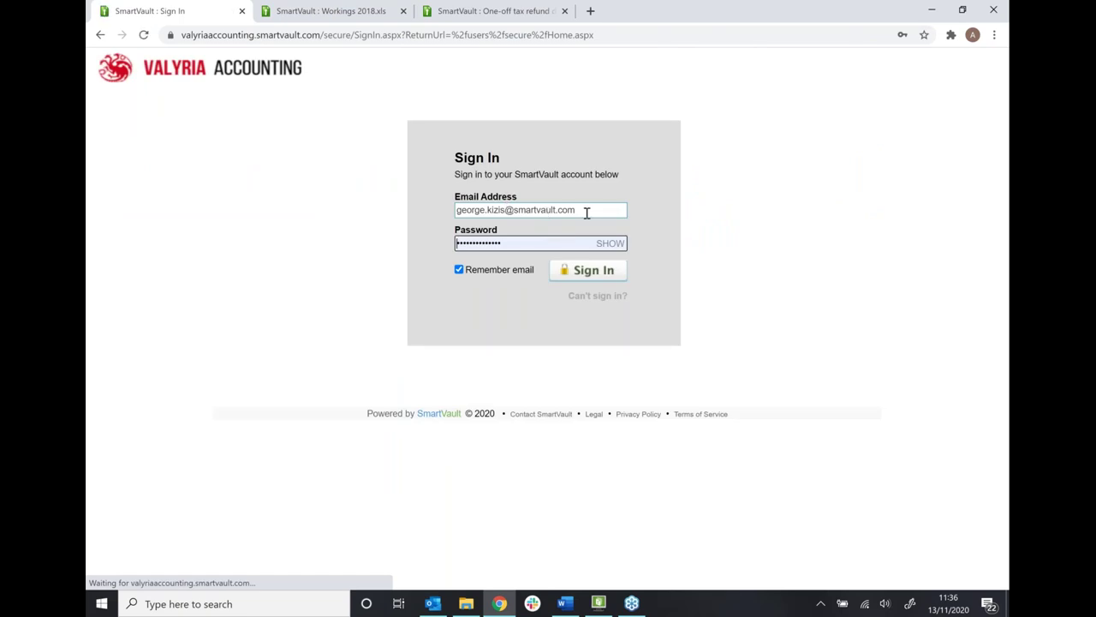
# - Sign in to the Valyria Accounting portal with the client's e-mail address and saved password
pyautogui.tripleClick(579, 215)
pyautogui.write('and')
pyautogui.press('Down')
pyautogui.press('Return')
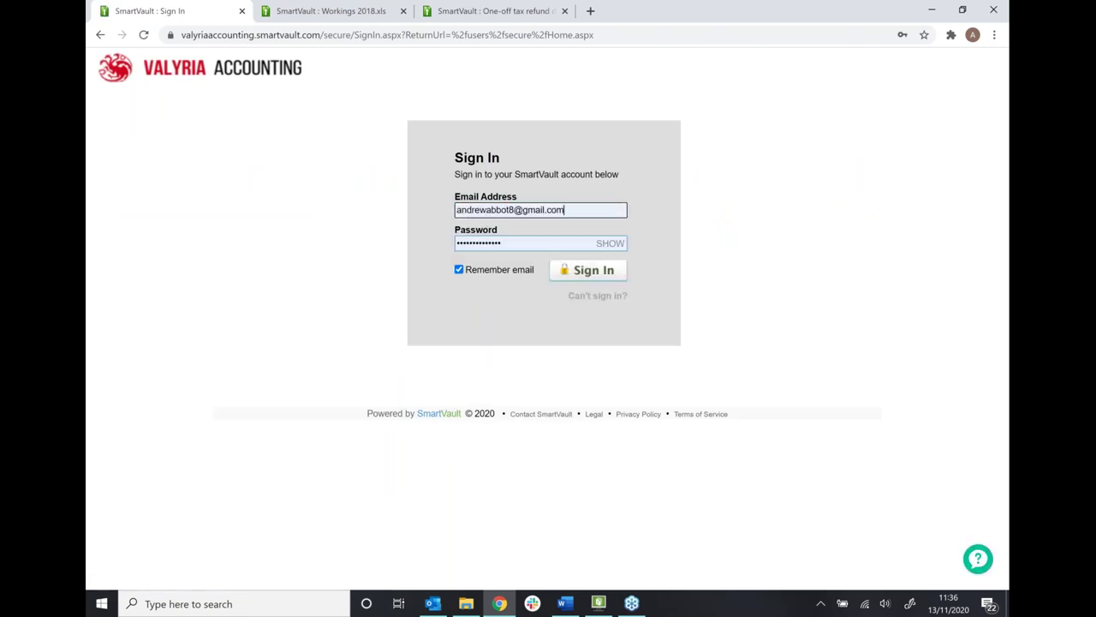
pyautogui.click(578, 273)
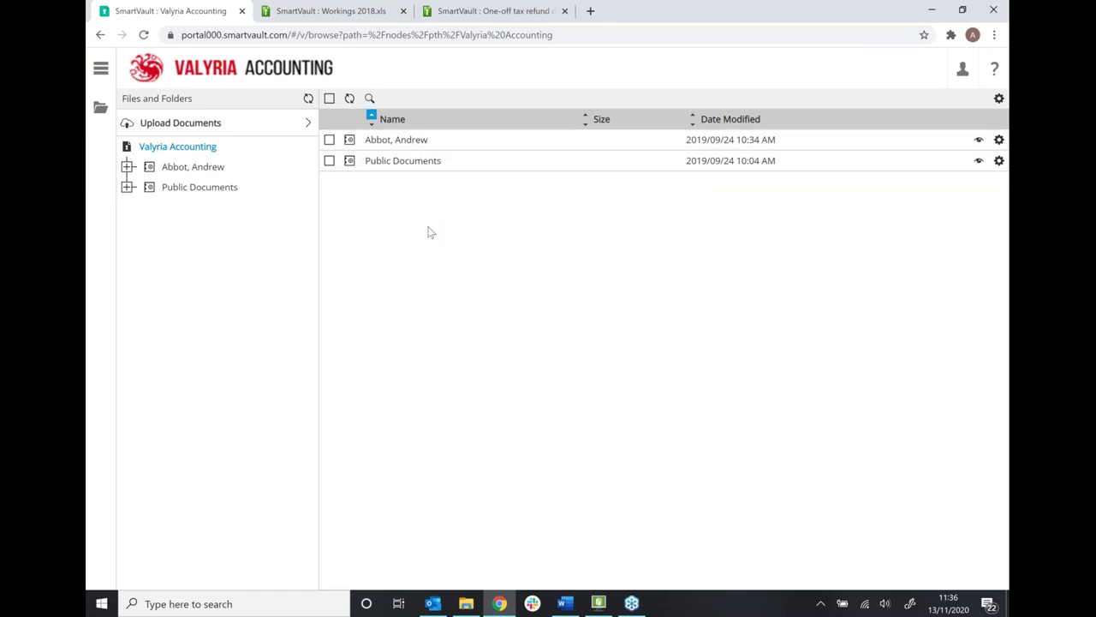
# - View the Public Documents folder, collapse it, and open the client's own folder
pyautogui.click(413, 163)
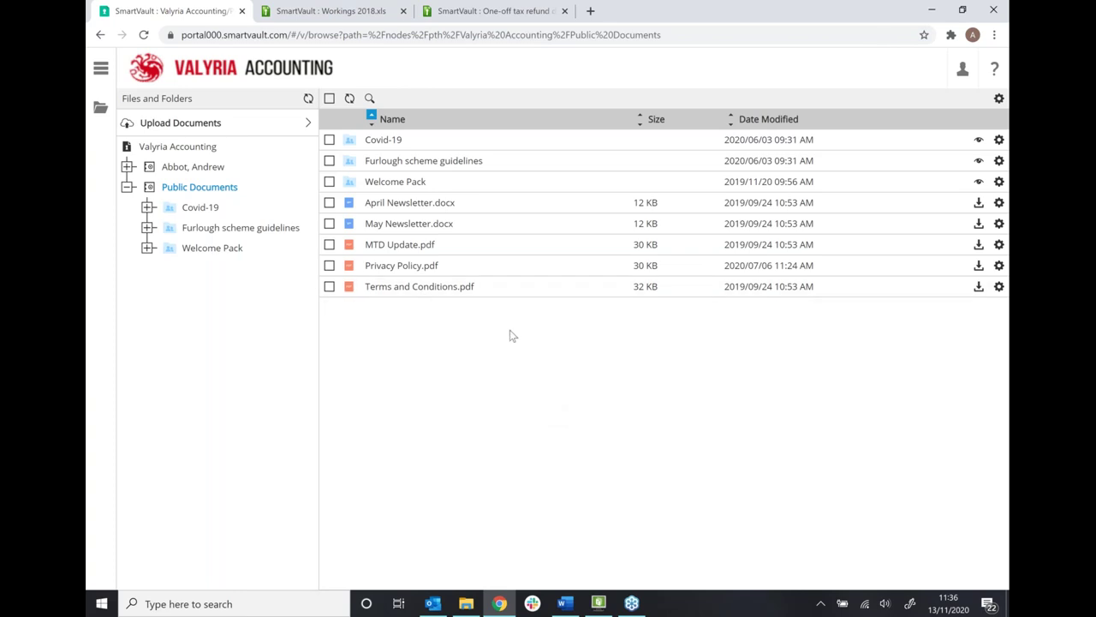
pyautogui.click(128, 186)
pyautogui.click(177, 168)
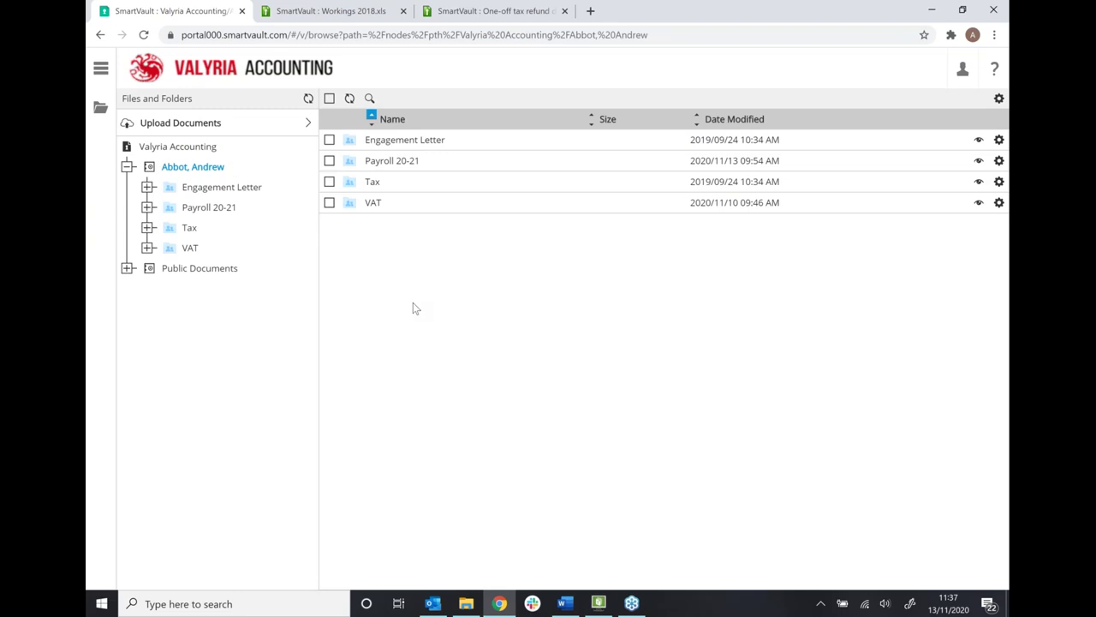
# - Open Client Source Documents under Tax 20-21 and bring up its file upload dialog, cancelling without choosing a file
pyautogui.doubleClick(396, 192)
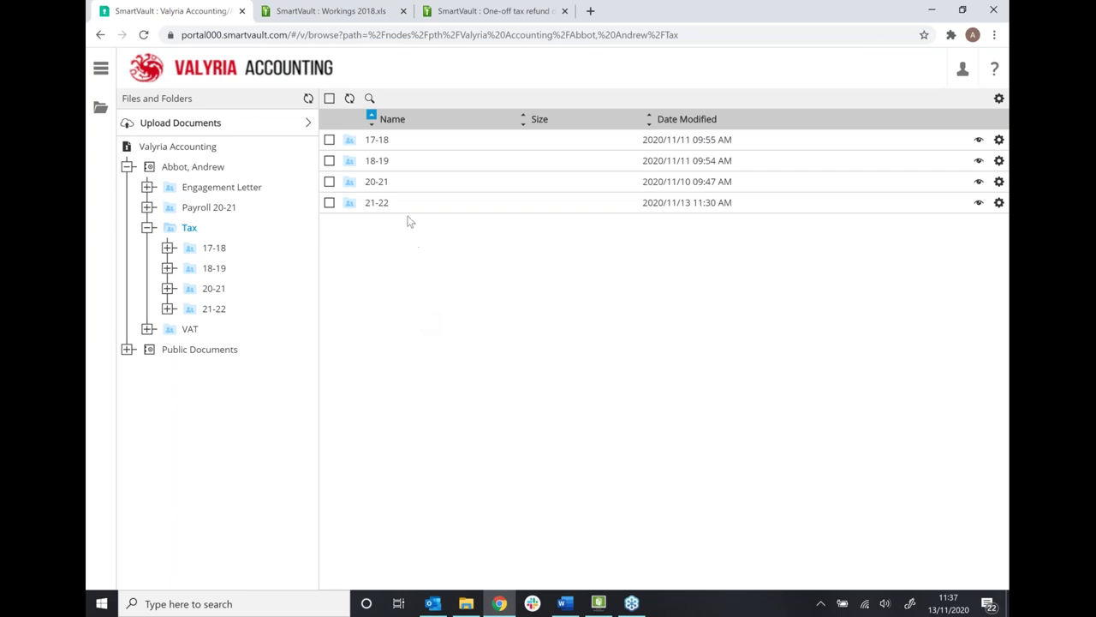
pyautogui.click(391, 184)
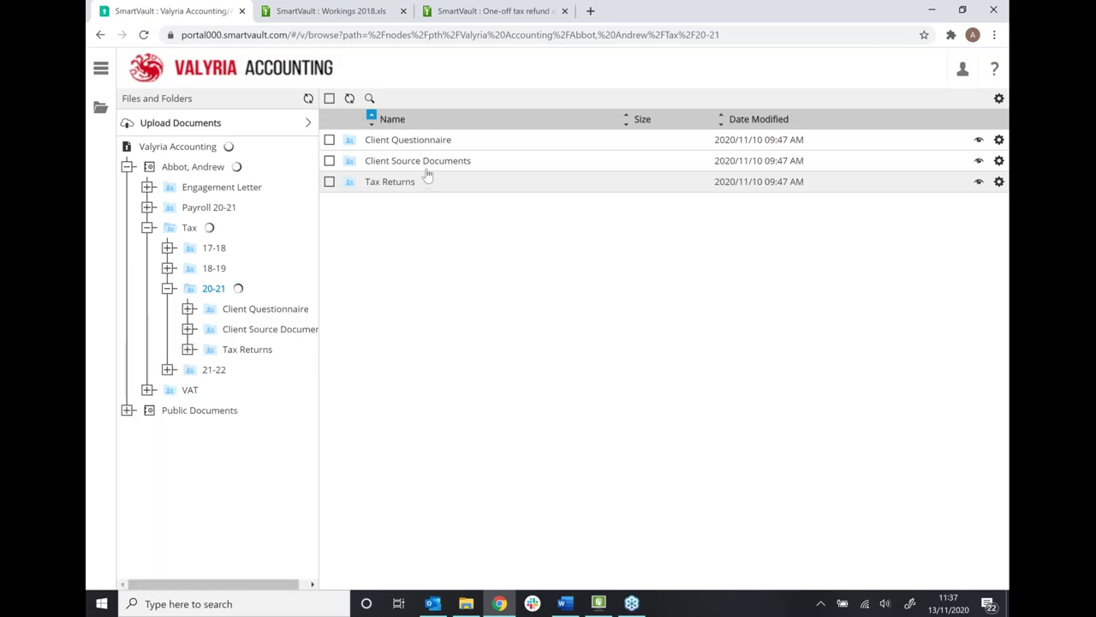
pyautogui.click(426, 162)
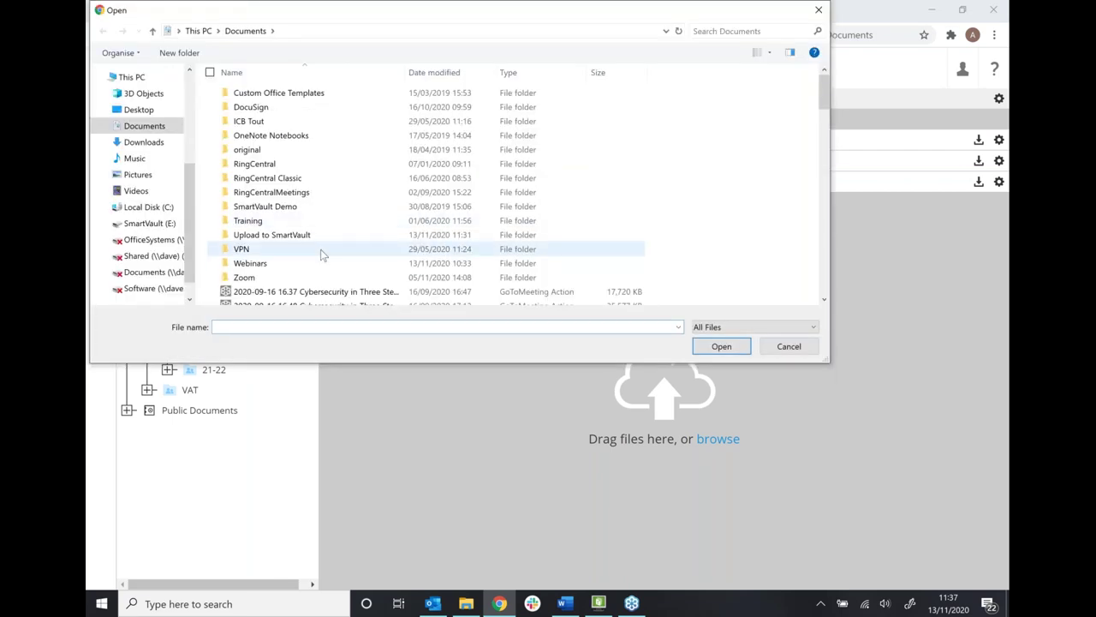
pyautogui.click(788, 347)
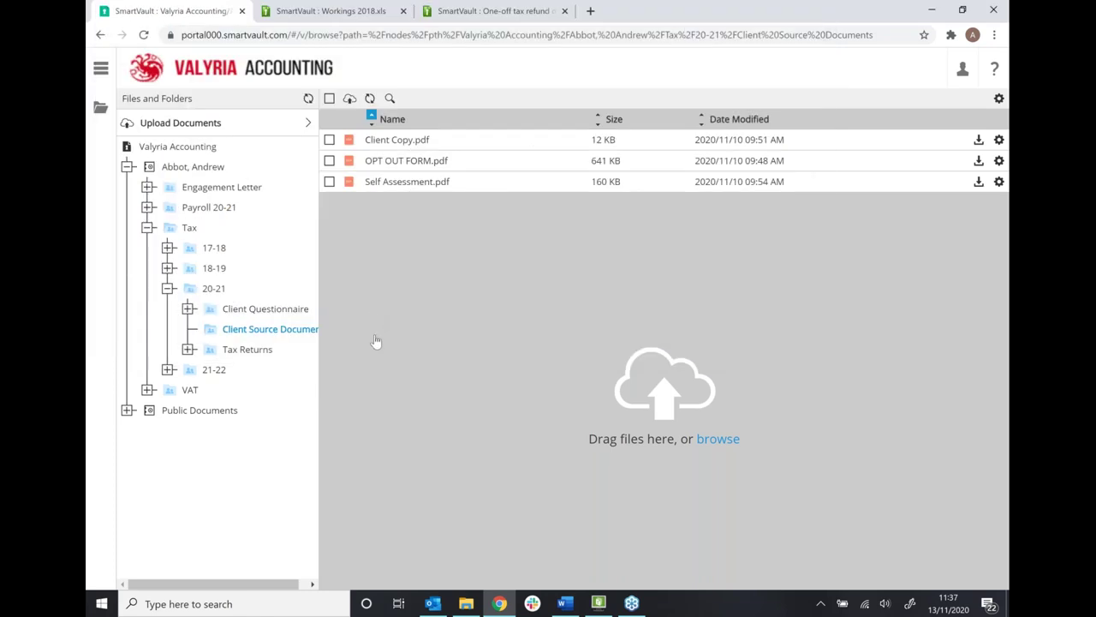
# - View the 20-21 Tax Returns folder, list the folders available for uploads, and open the 20-21 Client Source Documents folder
pyautogui.click(249, 351)
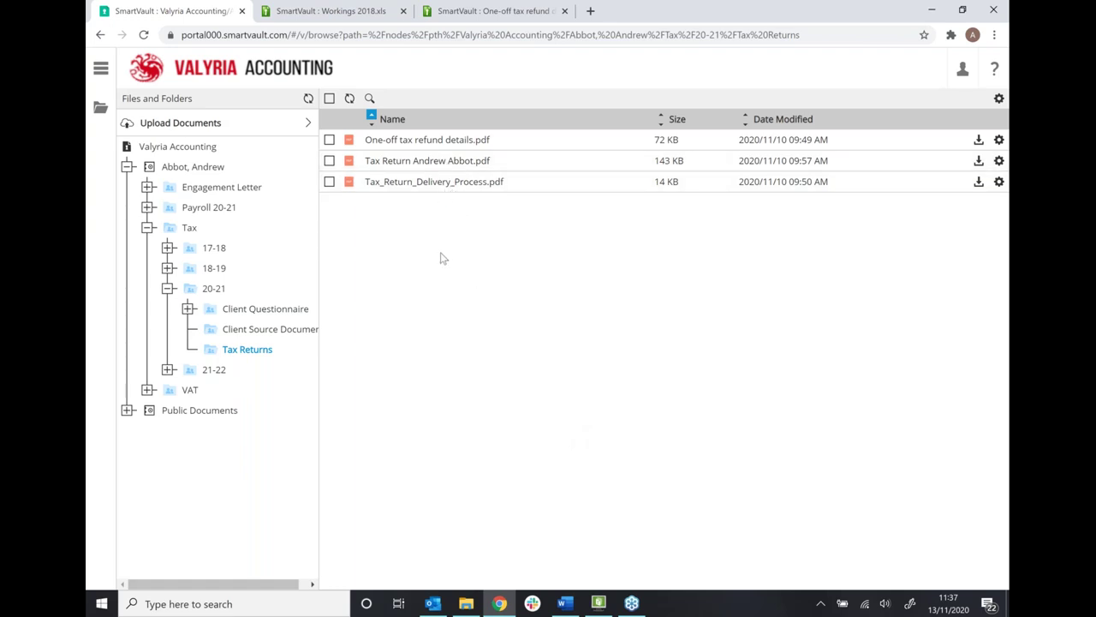
pyautogui.click(208, 125)
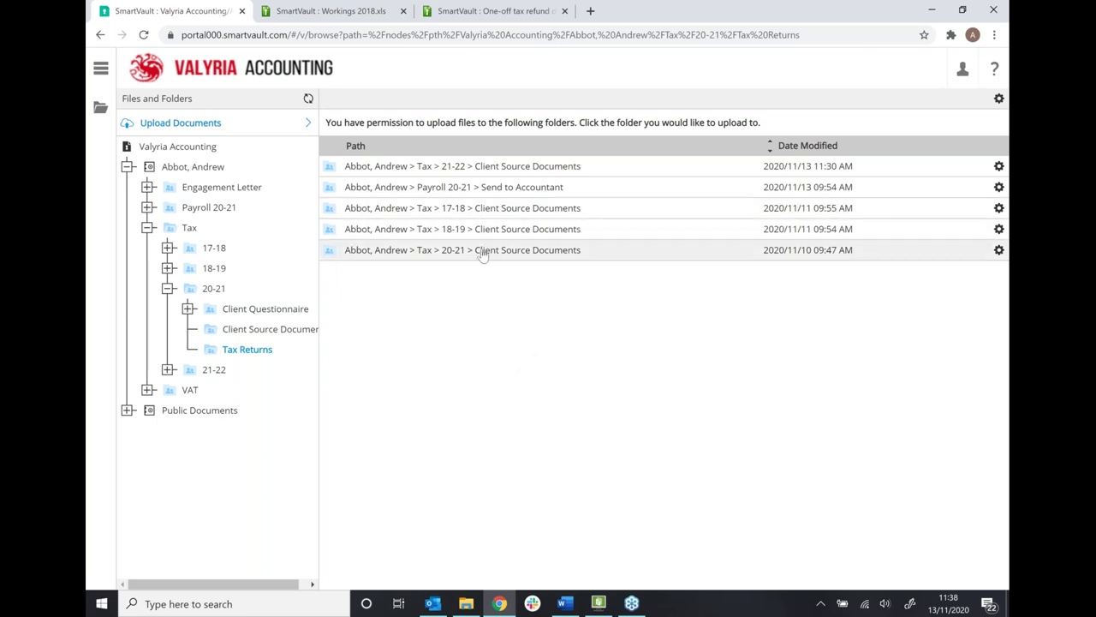
pyautogui.click(483, 251)
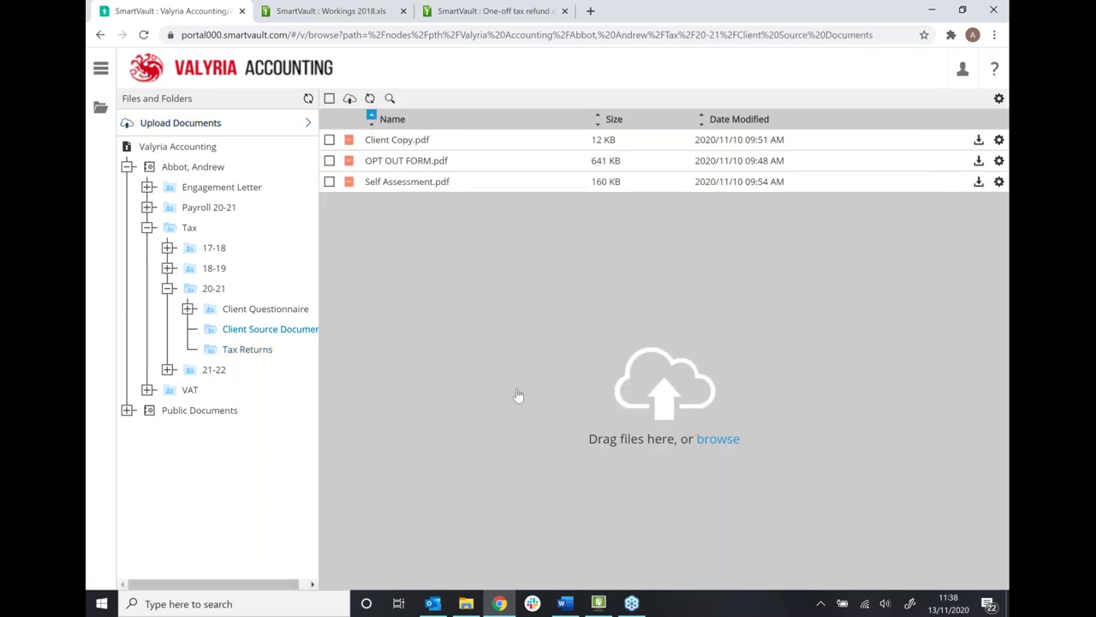
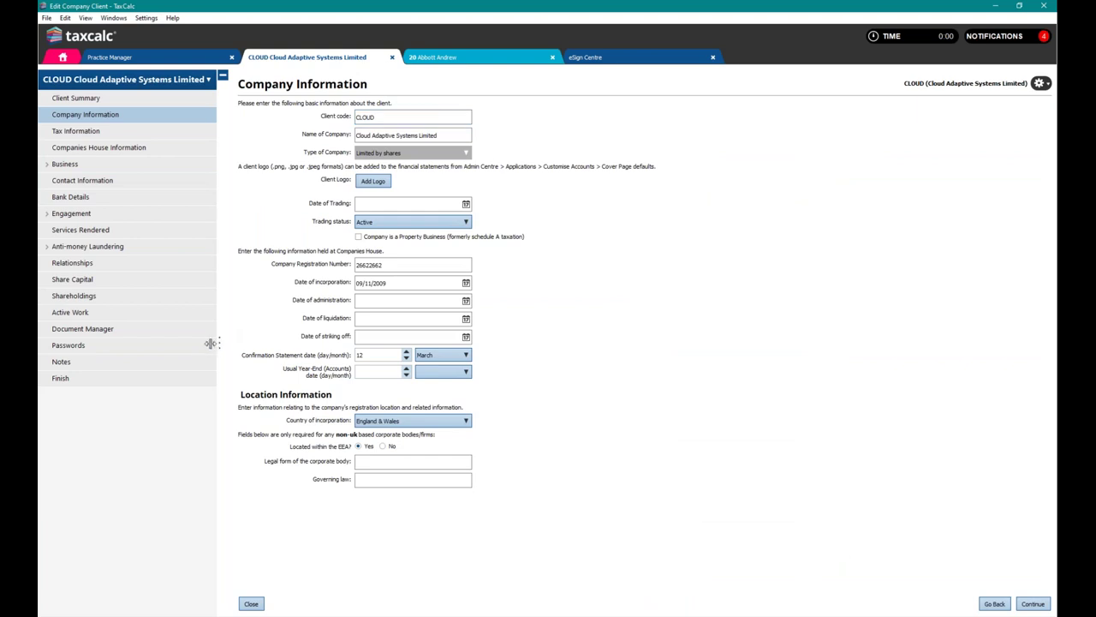
# - Open the Document Manager page of the Cloud Adaptive Systems Limited client record in TaxCalc
pyautogui.click(99, 329)
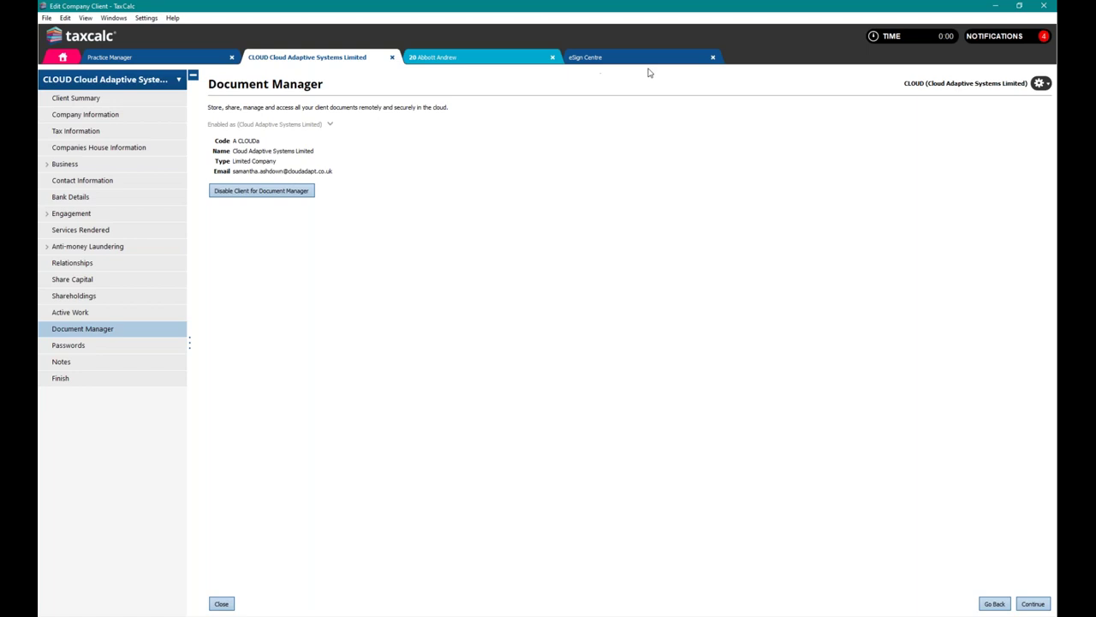
# - Open the individual client's 2020 tax return and bring up the Send to Document Manager dialog from Check and Finish
pyautogui.click(487, 64)
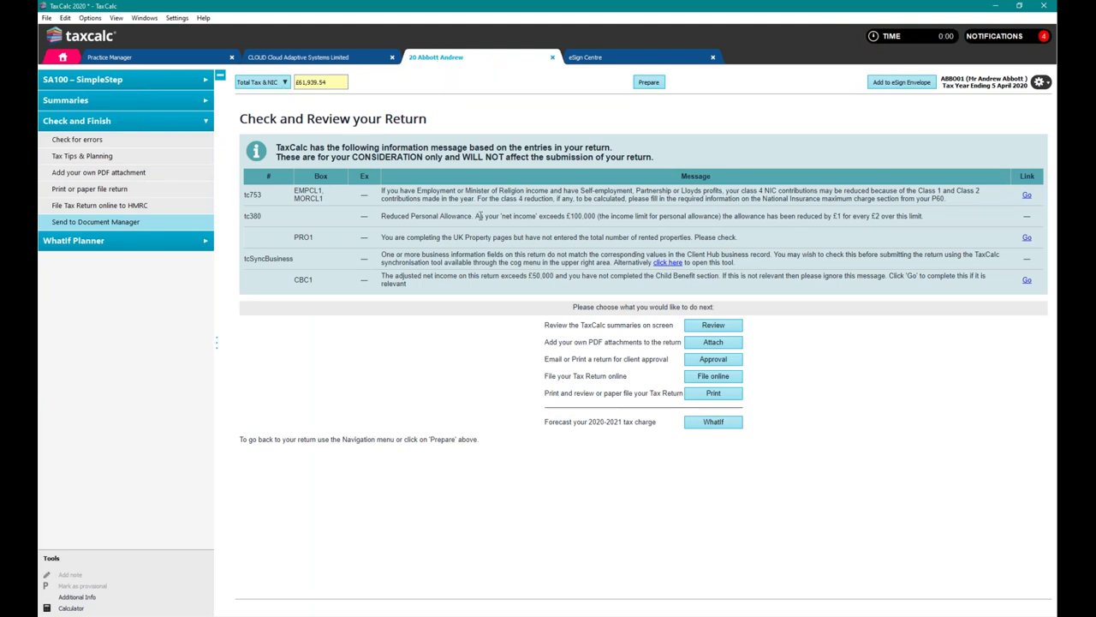
pyautogui.moveTo(215, 348); pyautogui.dragTo(181, 351)
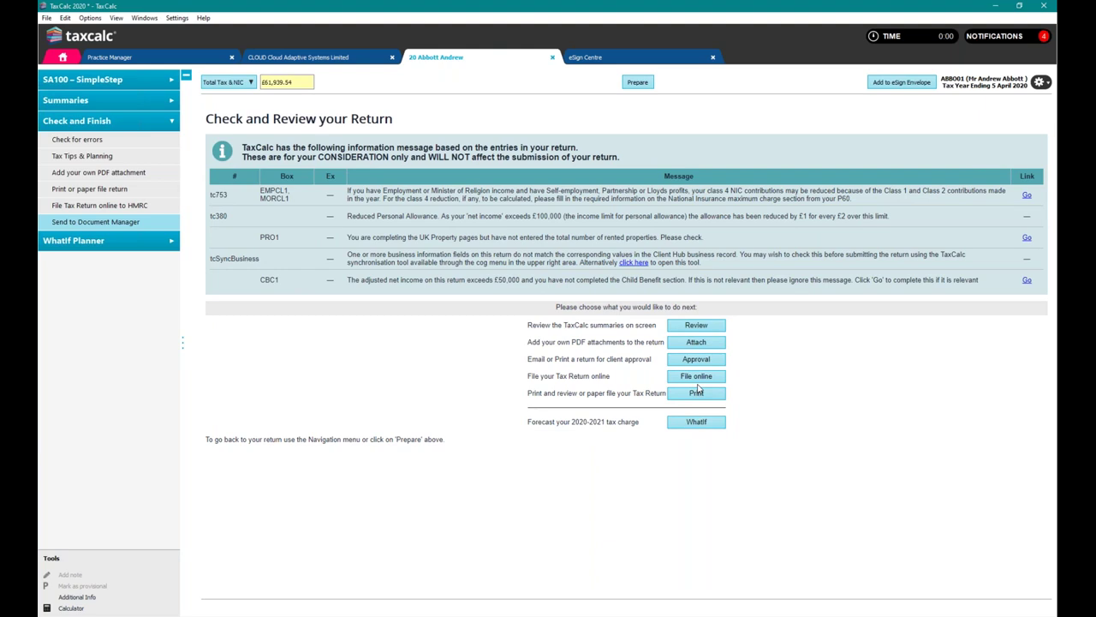
pyautogui.click(134, 227)
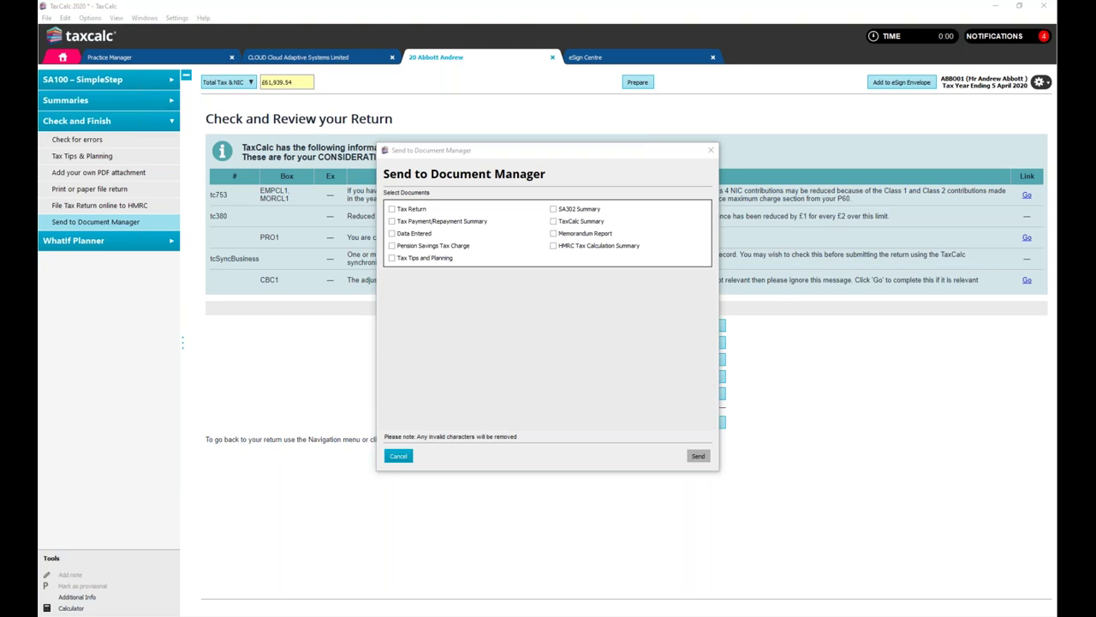
# - Choose the Tax Return and SA302 Summary documents and send them to Document Manager
pyautogui.click(502, 154)
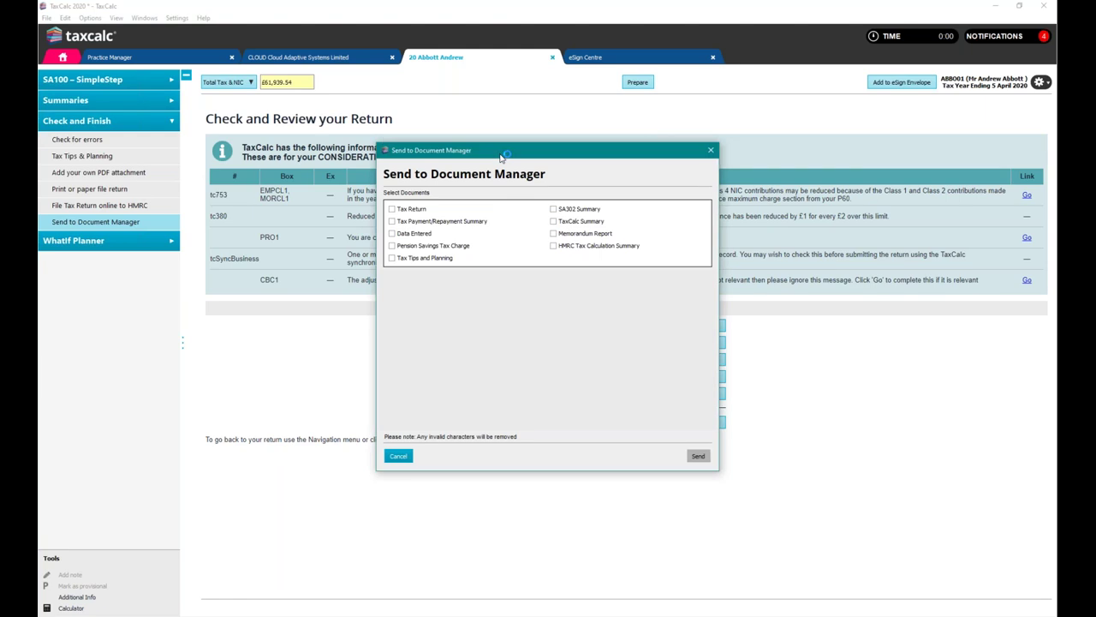
pyautogui.moveTo(413, 158); pyautogui.dragTo(200, 136)
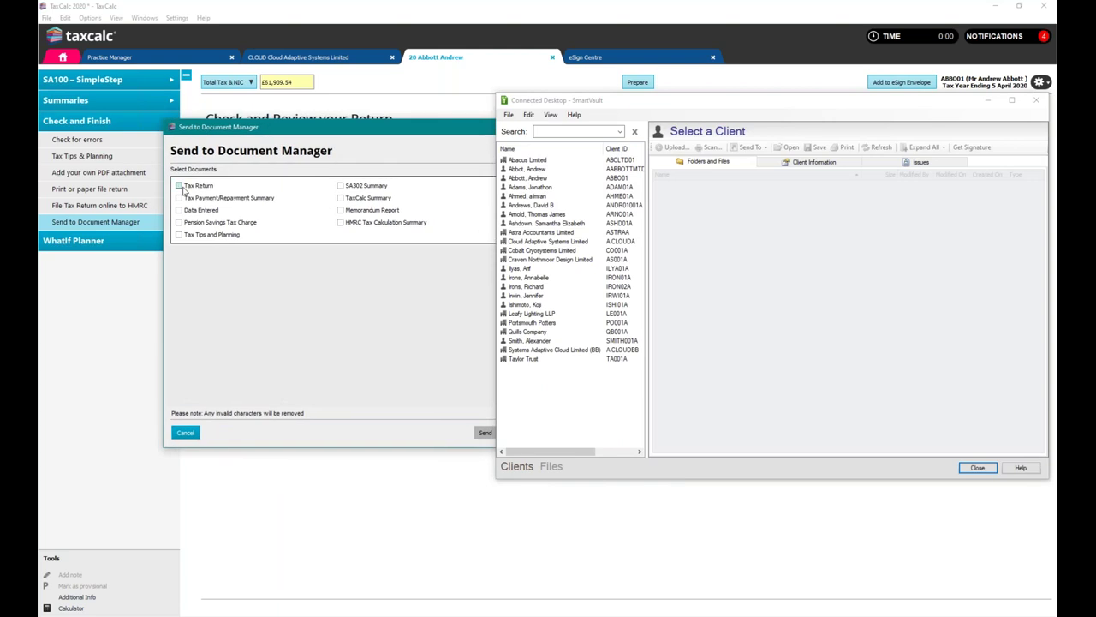
pyautogui.click(179, 185)
pyautogui.click(340, 185)
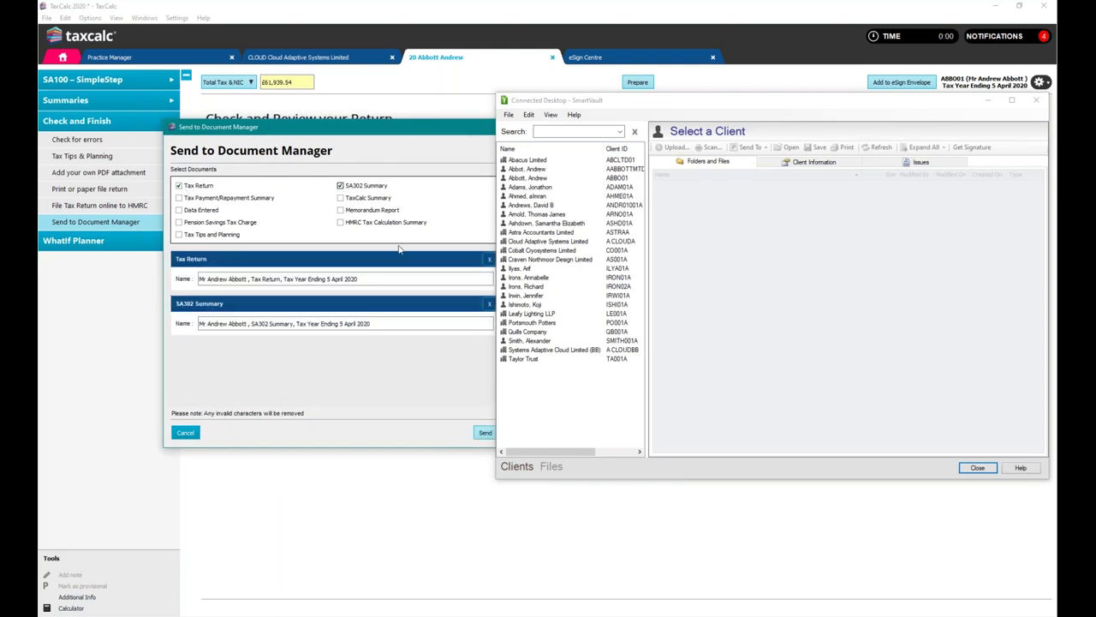
pyautogui.moveTo(420, 129); pyautogui.dragTo(396, 130)
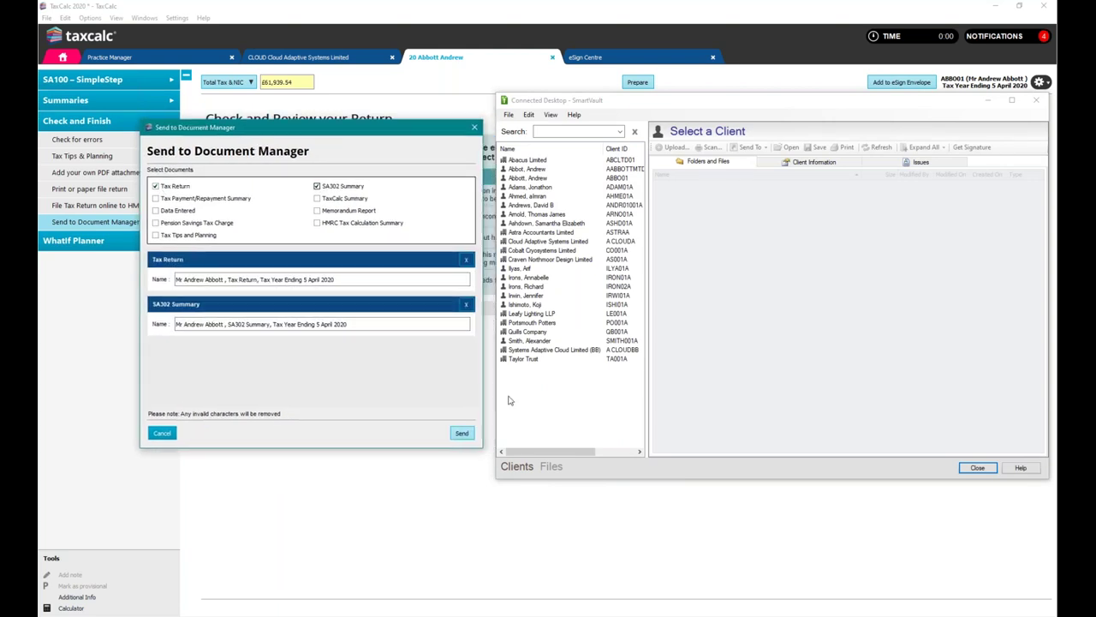
pyautogui.click(468, 436)
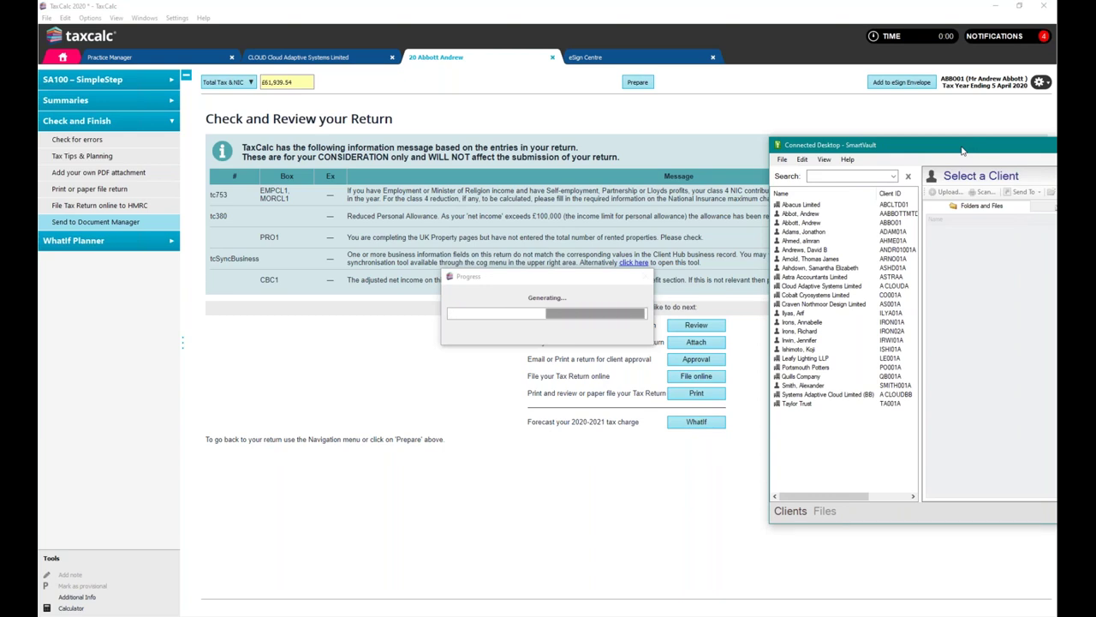
# - Select the matching client in Connected Desktop, try to upload the SA302 Summary there, and close the Auto-File Document dialog without uploading
pyautogui.moveTo(929, 156); pyautogui.dragTo(817, 146)
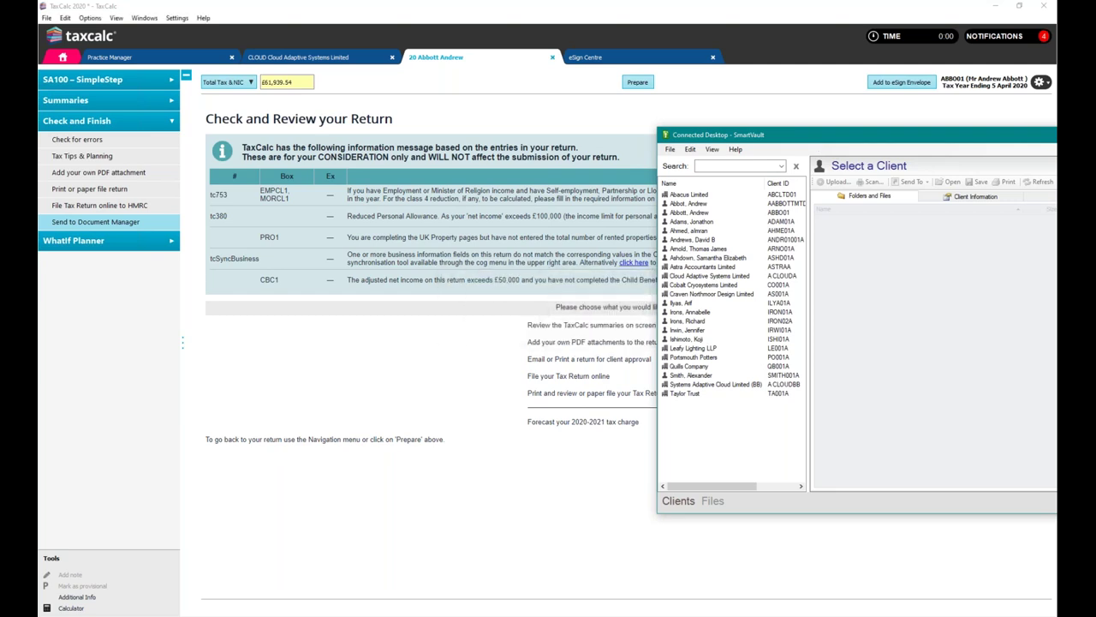
pyautogui.click(694, 211)
pyautogui.click(527, 269)
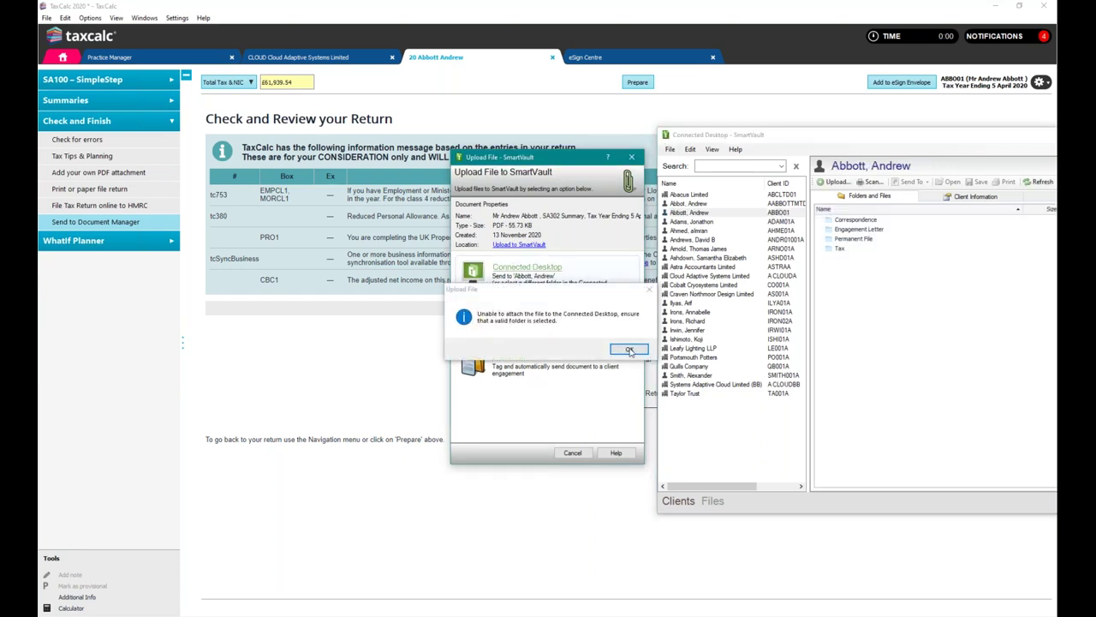
pyautogui.click(630, 350)
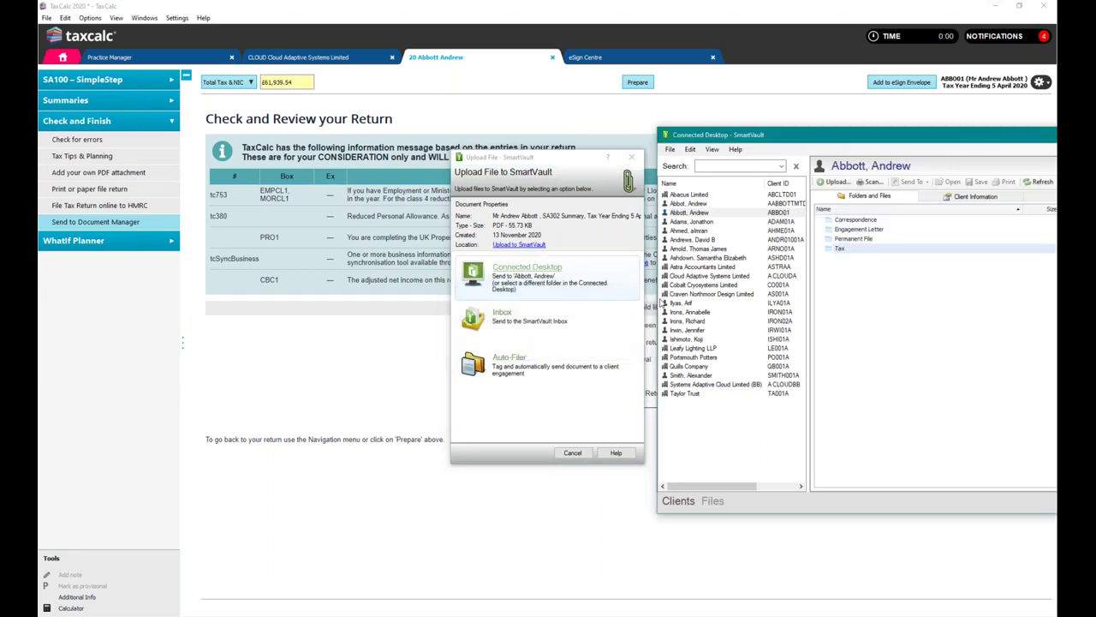
pyautogui.click(544, 281)
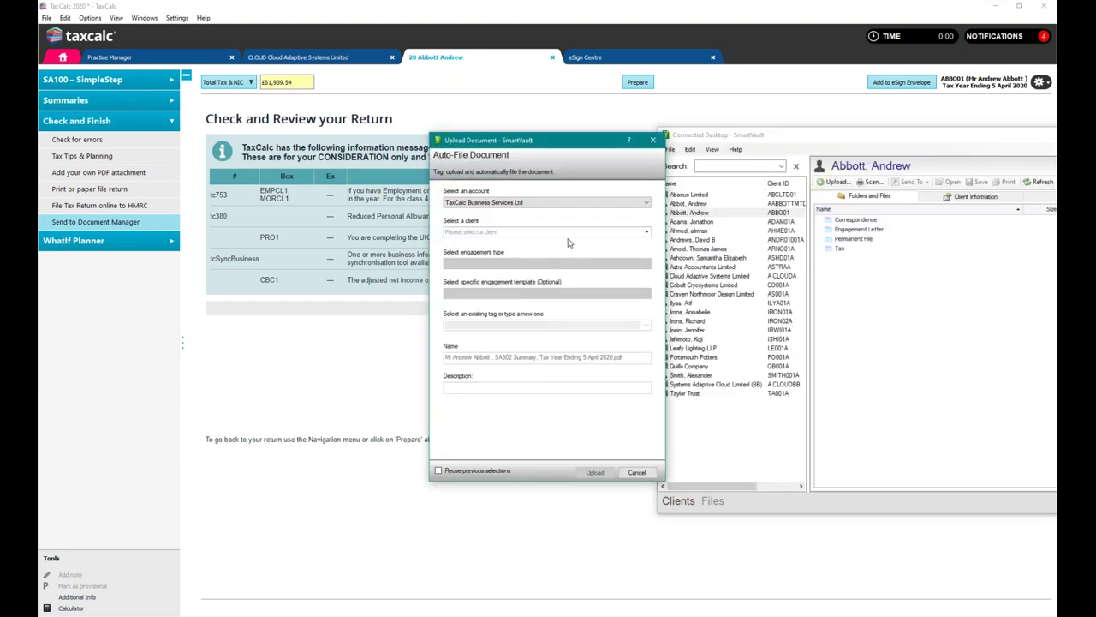
pyautogui.click(652, 140)
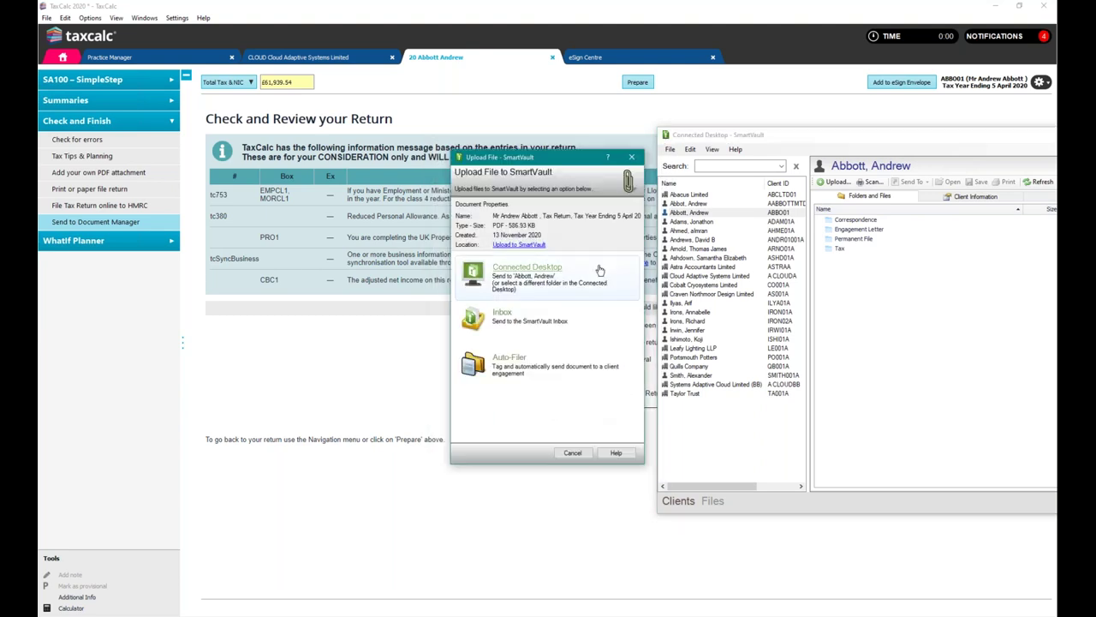
# - Upload the Tax Return PDF to the client through Connected Desktop, select the uploaded file, and minimise Connected Desktop
pyautogui.click(600, 271)
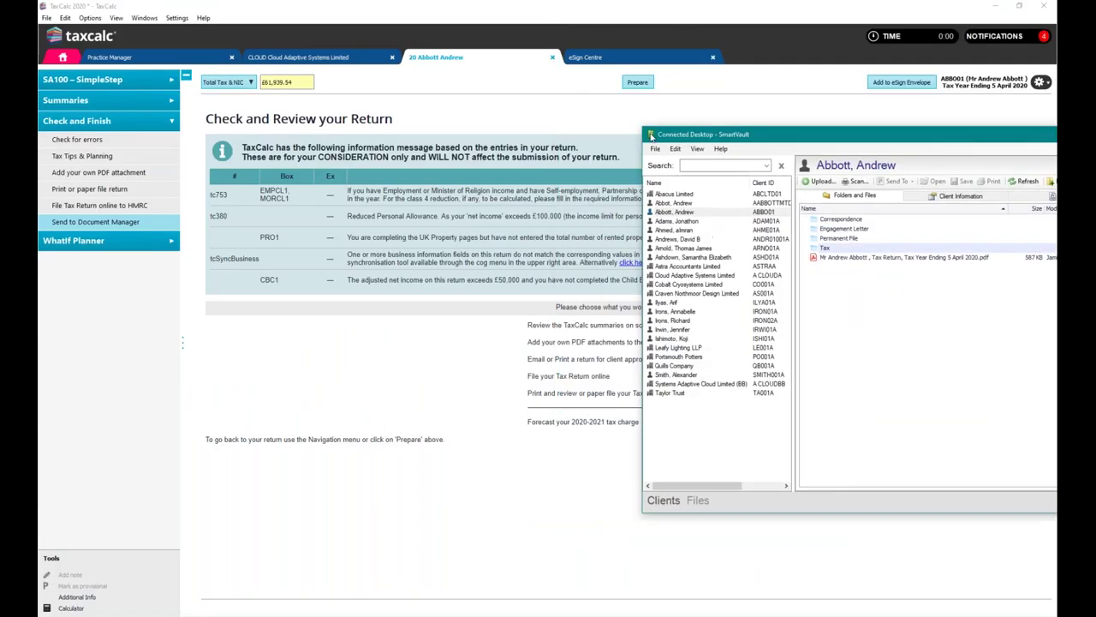
pyautogui.click(602, 240)
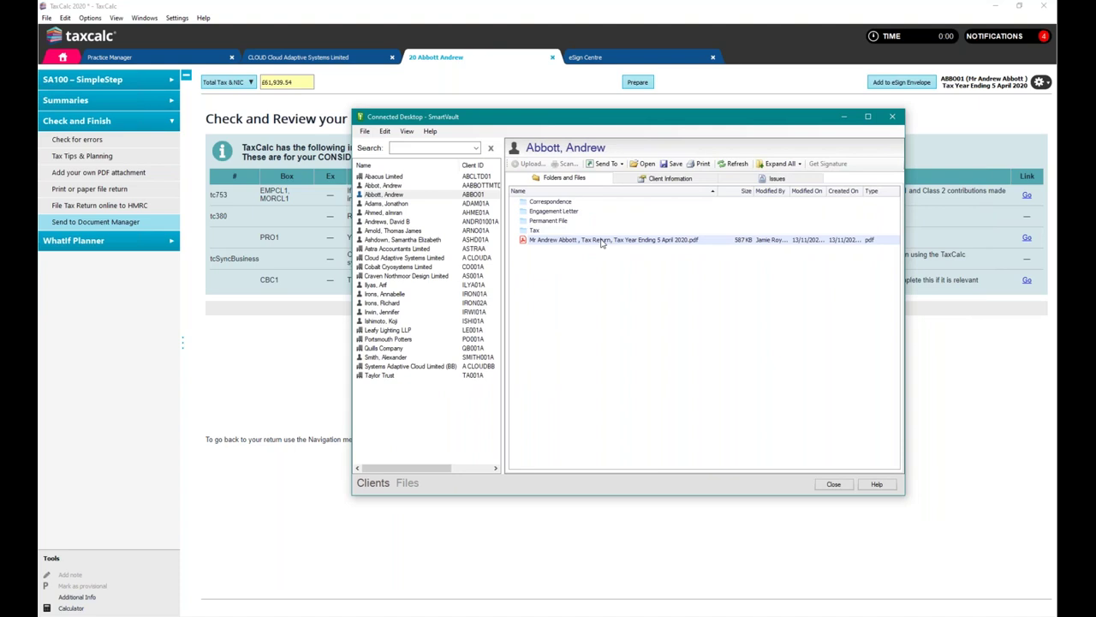
pyautogui.click(845, 117)
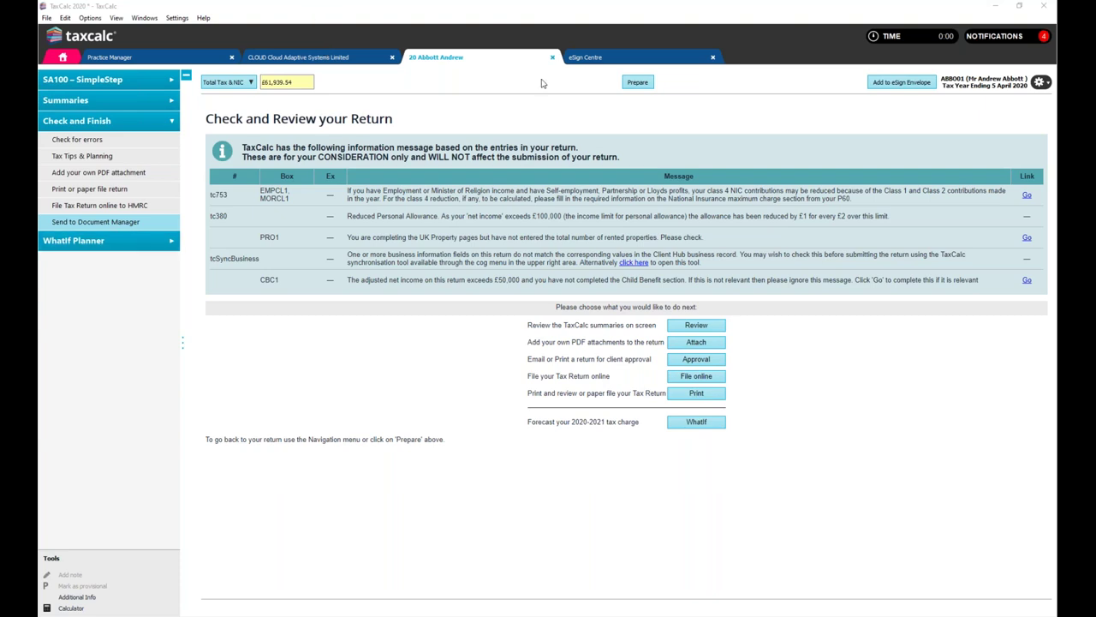
# - Send the documents of the completed "Please sign your 19/20 SA Tax Return" envelope in eSign Centre to Document Manager under their suggested filenames
pyautogui.click(600, 58)
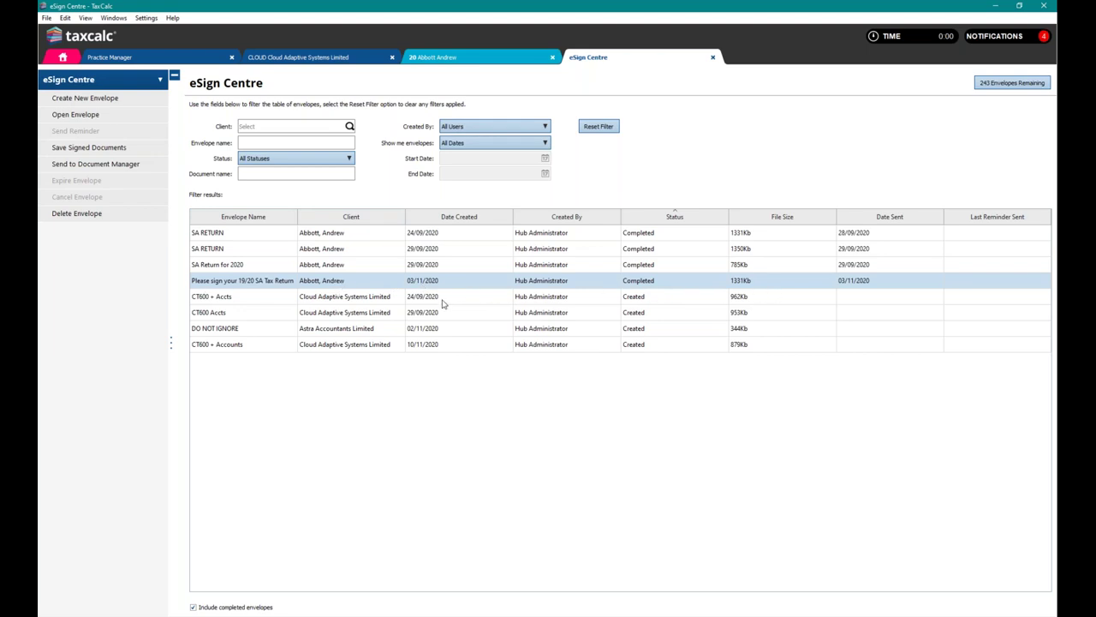
pyautogui.click(129, 163)
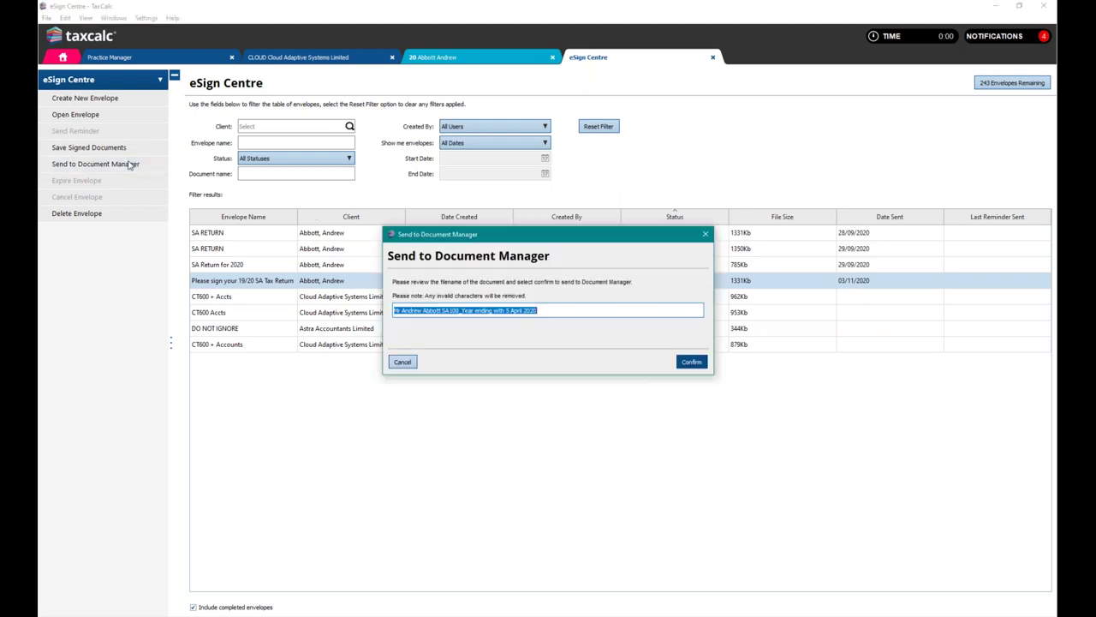
pyautogui.click(702, 364)
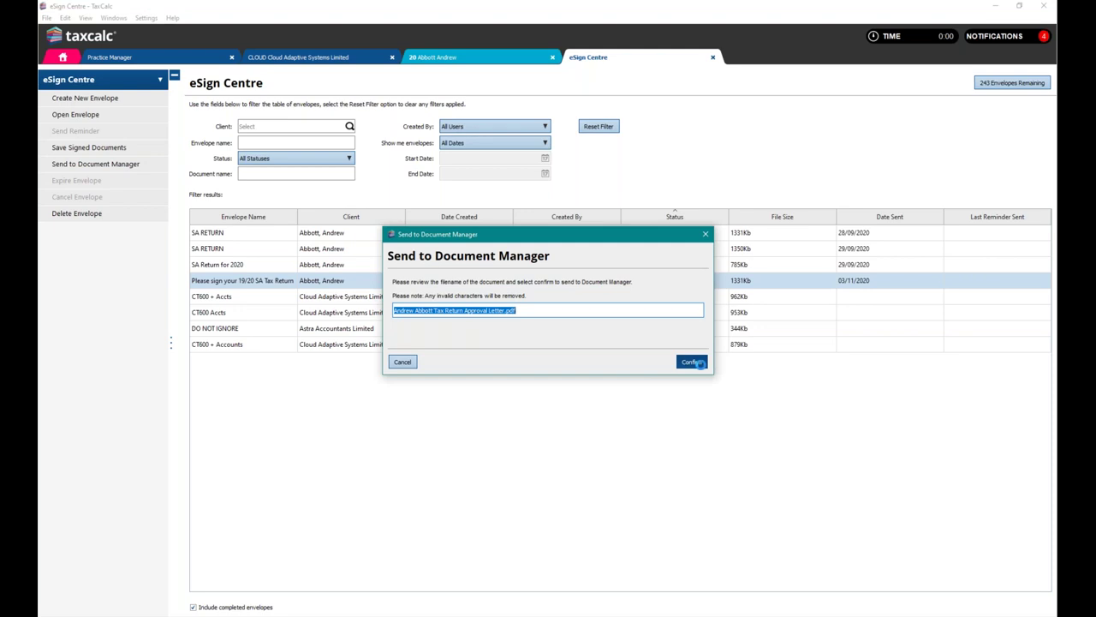
pyautogui.click(692, 366)
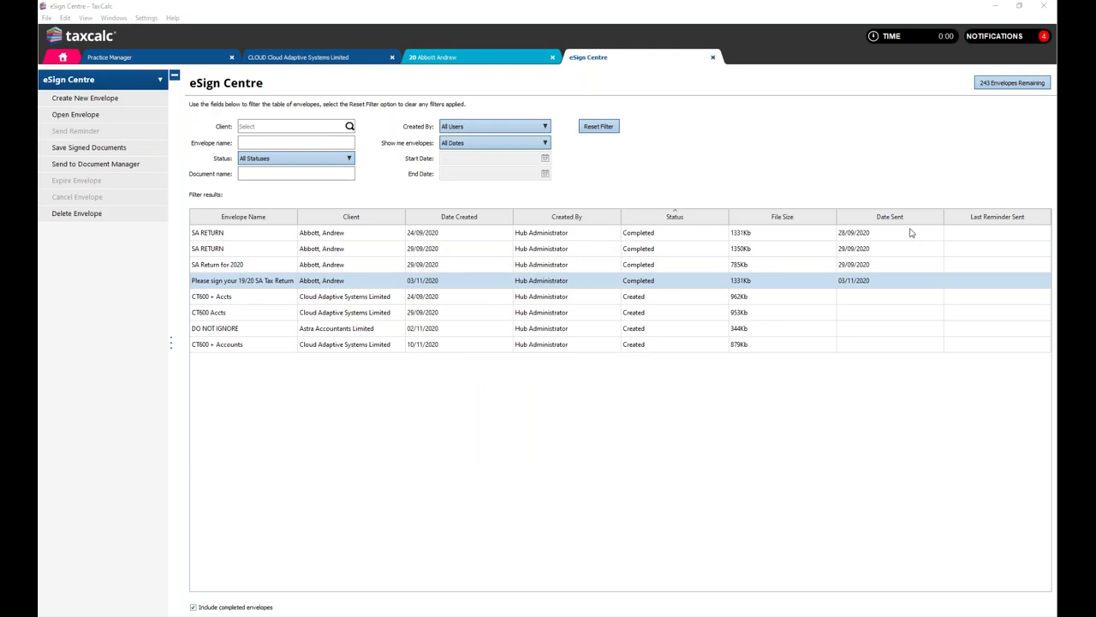
# - Launch Document Manager from the TaxCalc home page to view the SmartVault portal, and close the browser window
pyautogui.click(63, 57)
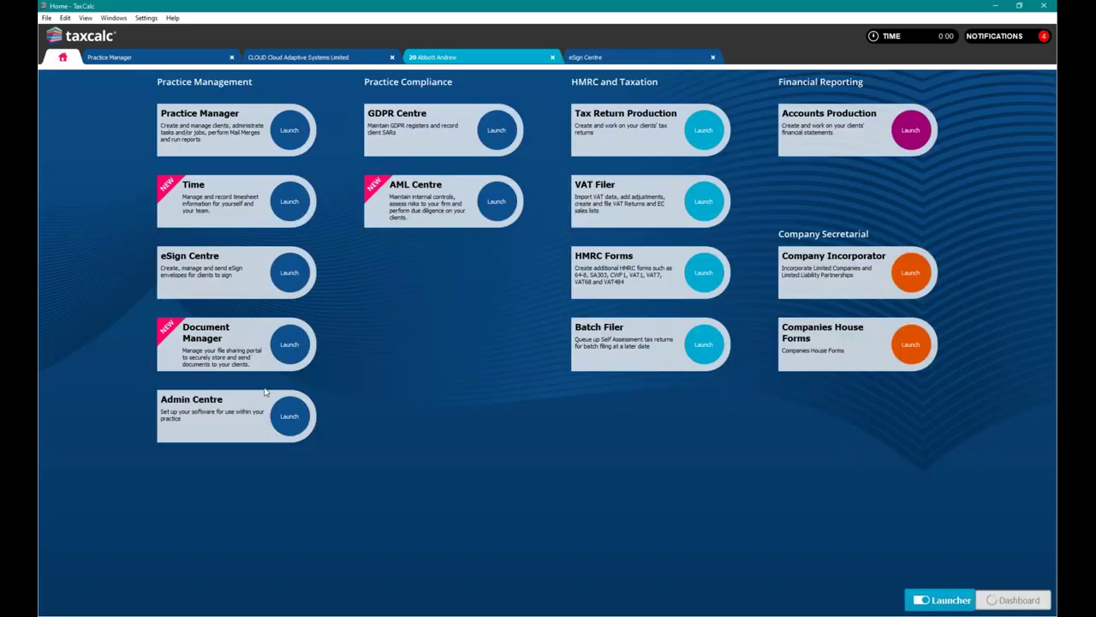
pyautogui.click(288, 345)
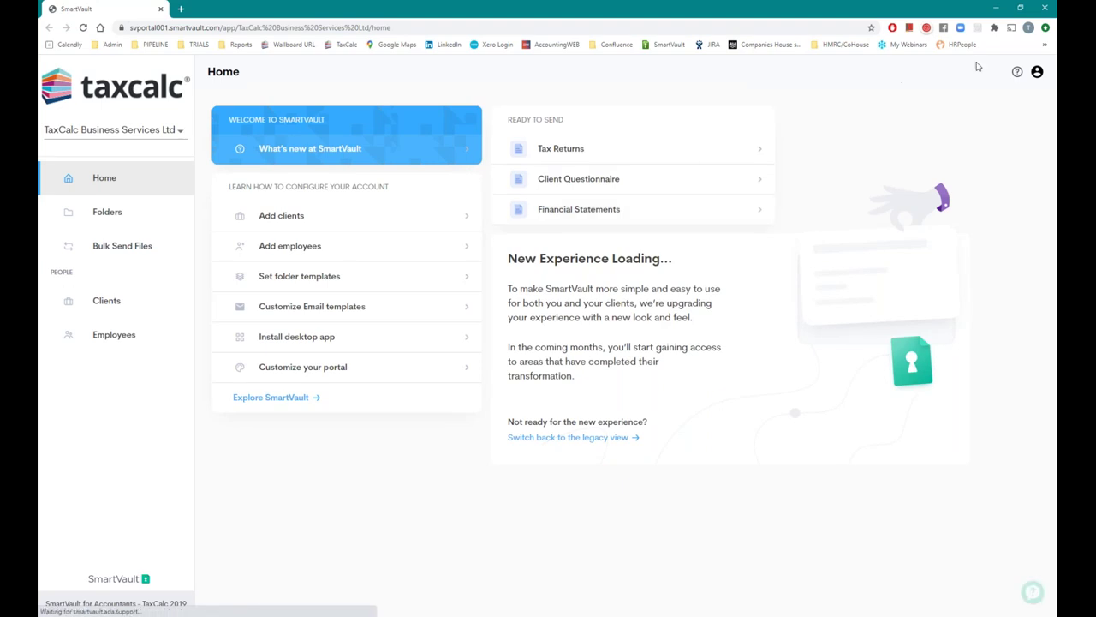
pyautogui.click(1043, 9)
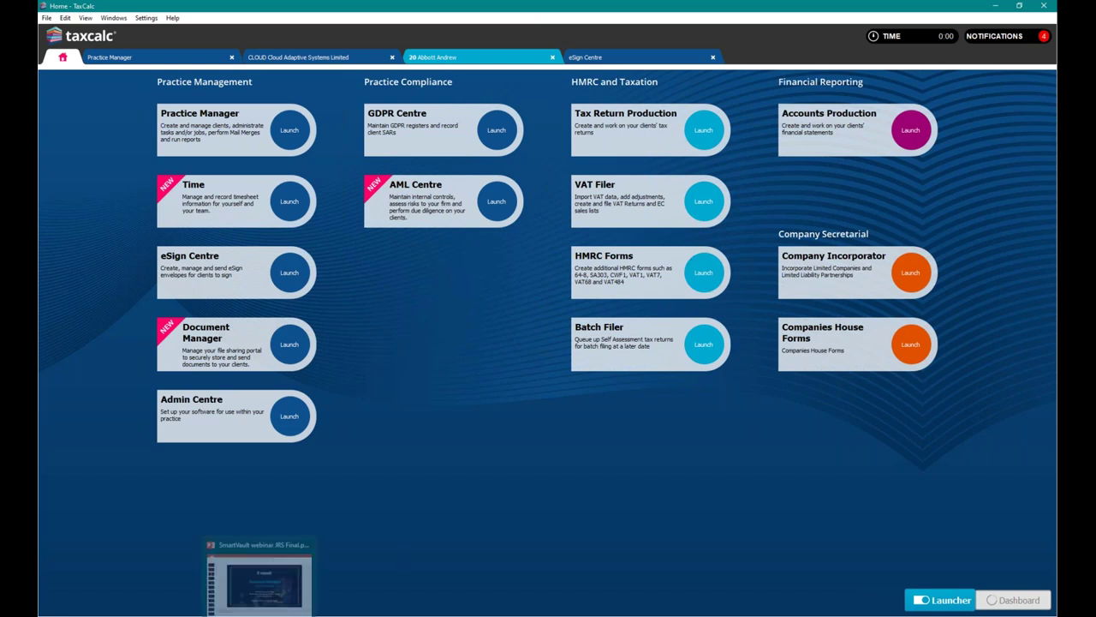
# - Switch to the SmartVault webinar presentation in PowerPoint
pyautogui.click(258, 613)
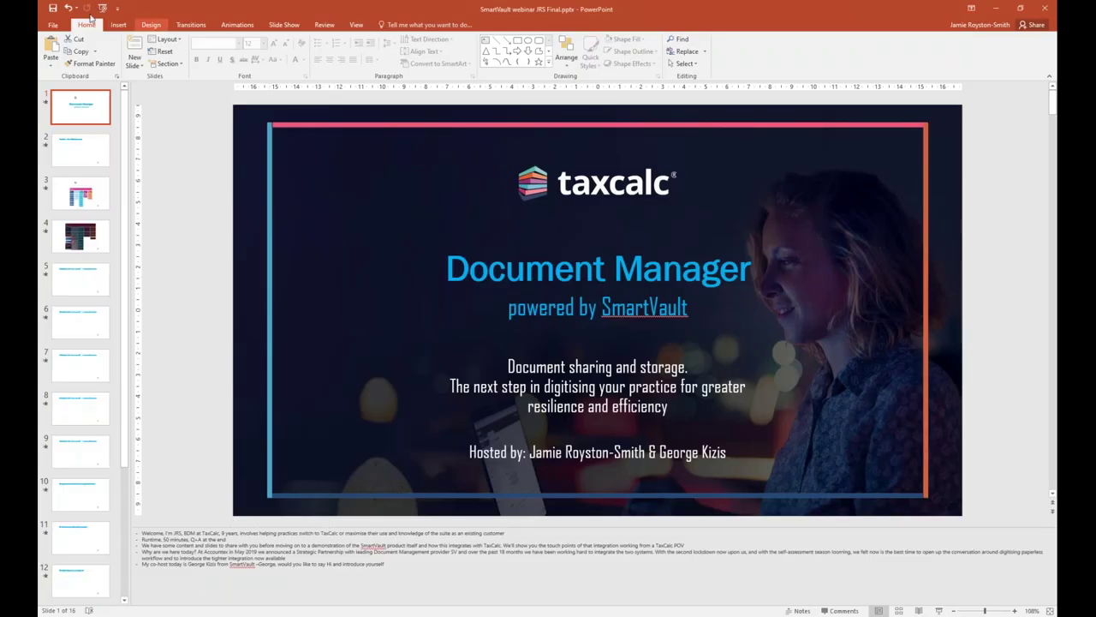